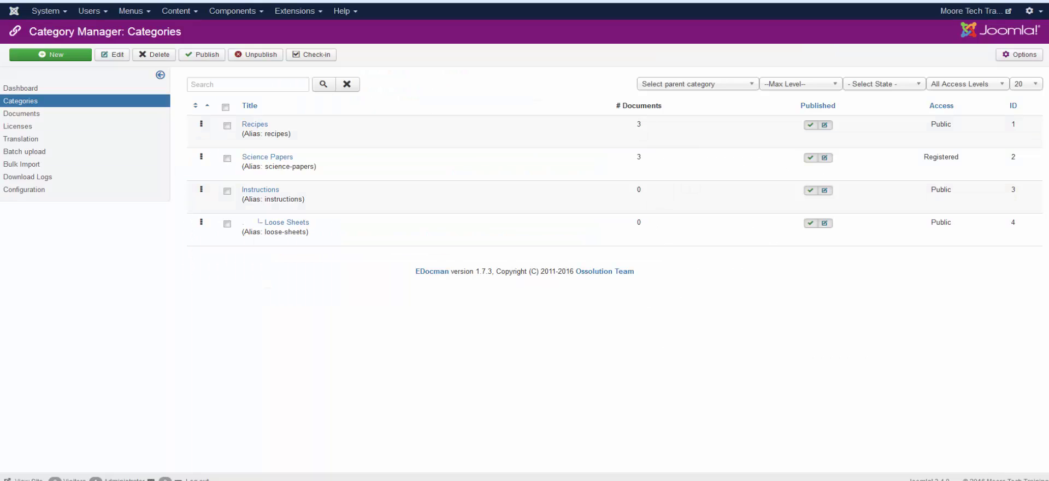
Open the EDocman dashboard from the Components menu.
click(237, 12)
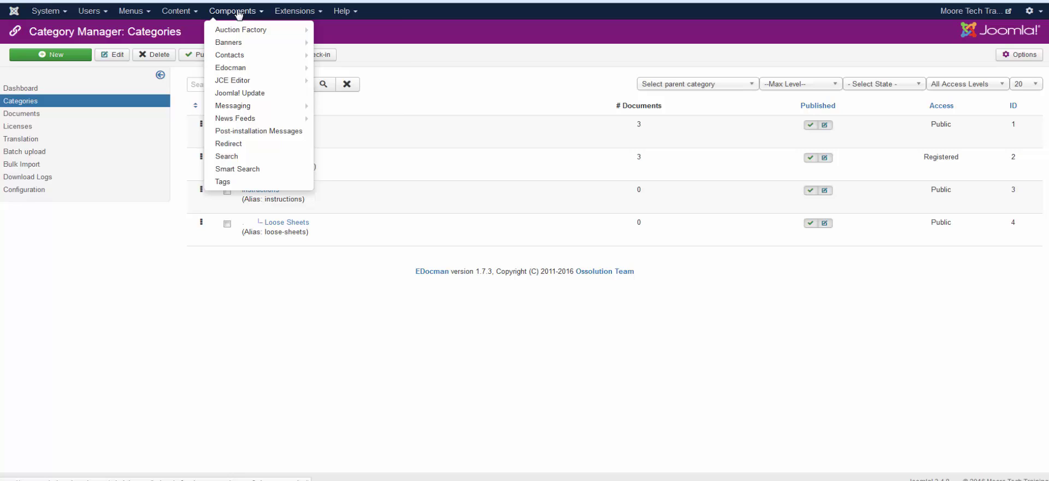
mouse_move(228, 69)
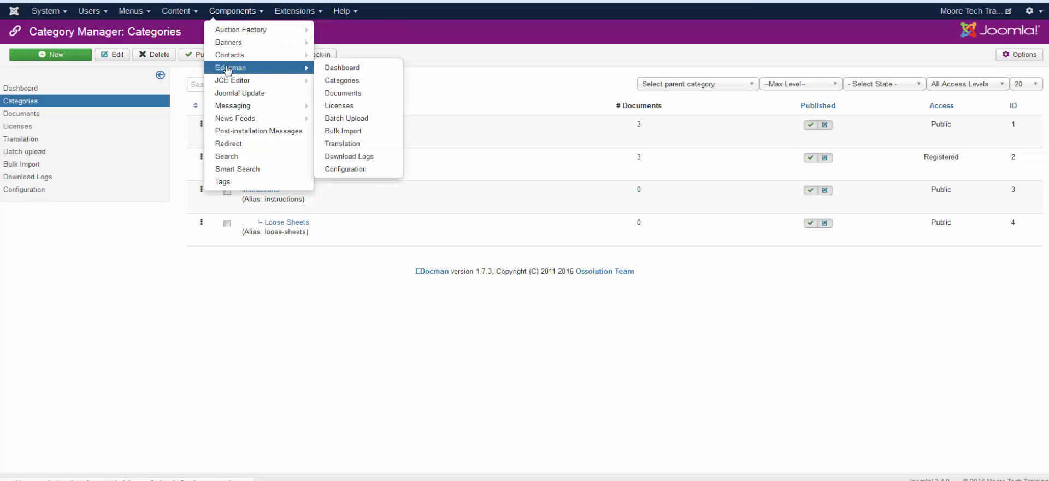
click(275, 70)
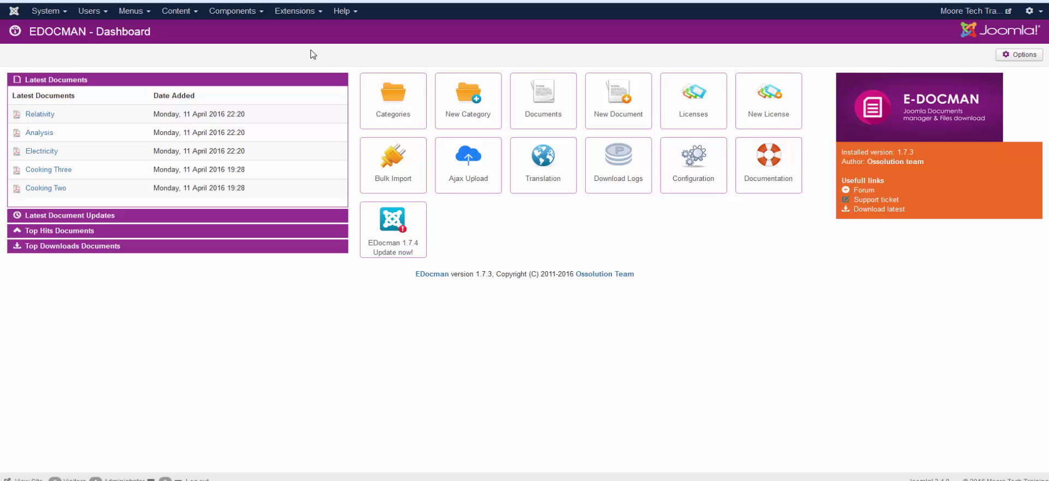
Open the EDocman category list, look at the Documents list, then return to Categories.
click(393, 111)
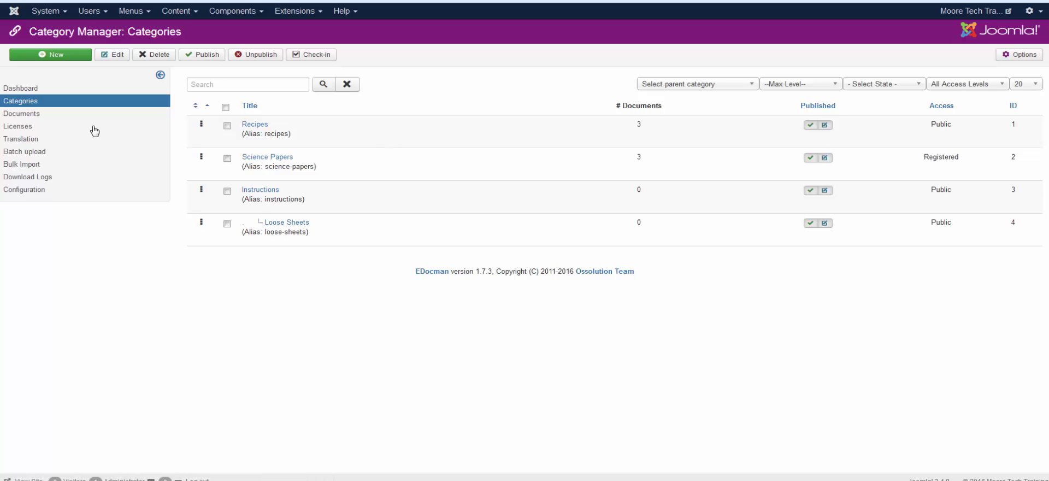
click(11, 117)
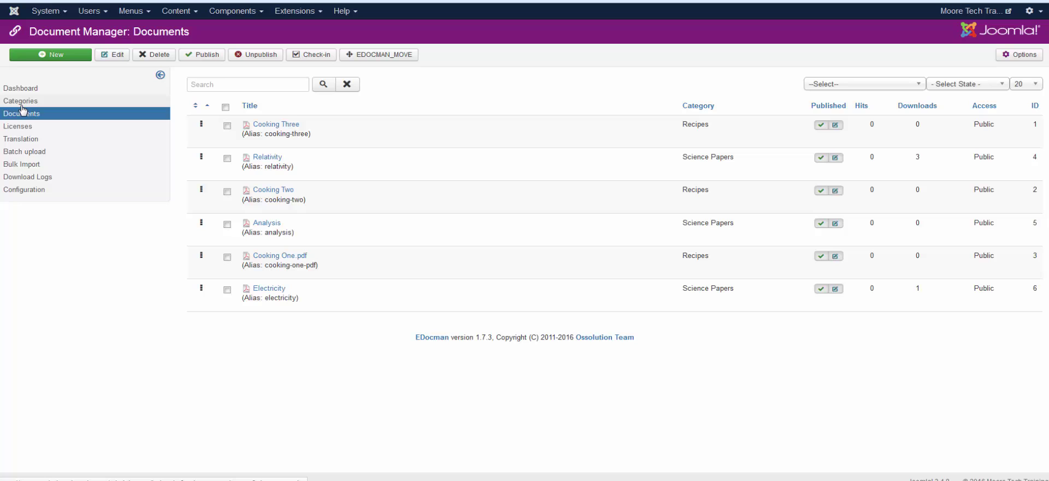
click(23, 103)
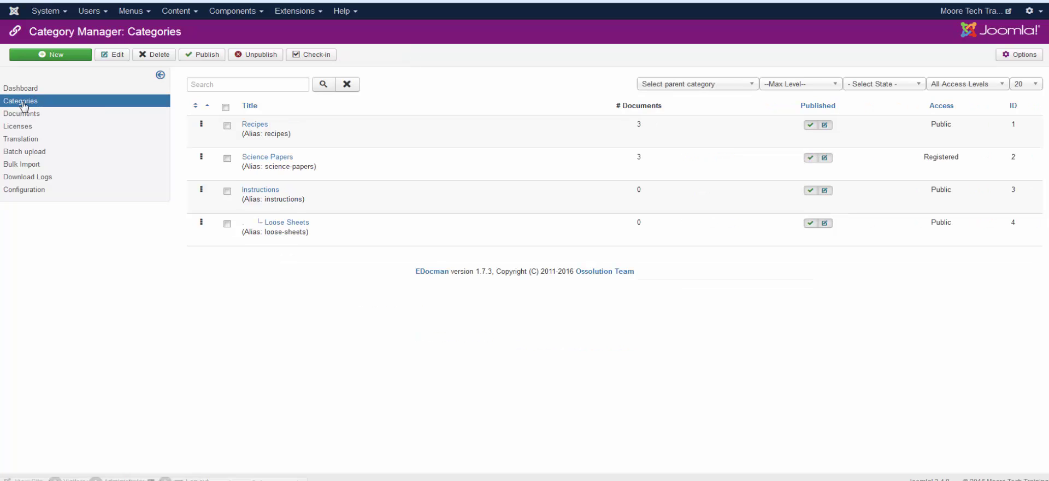
Open the Recipes category, check its title and the empty Parent Category, then save and close.
click(255, 127)
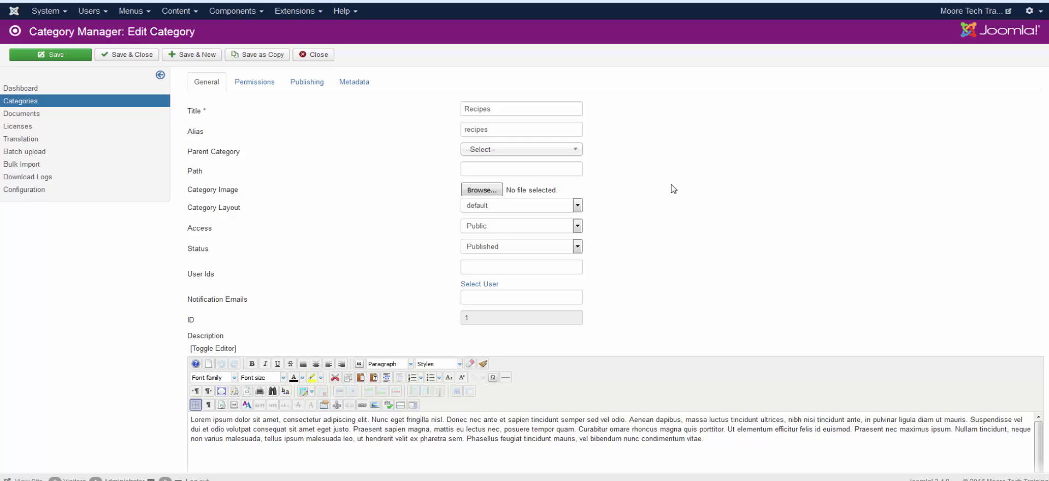
click(490, 109)
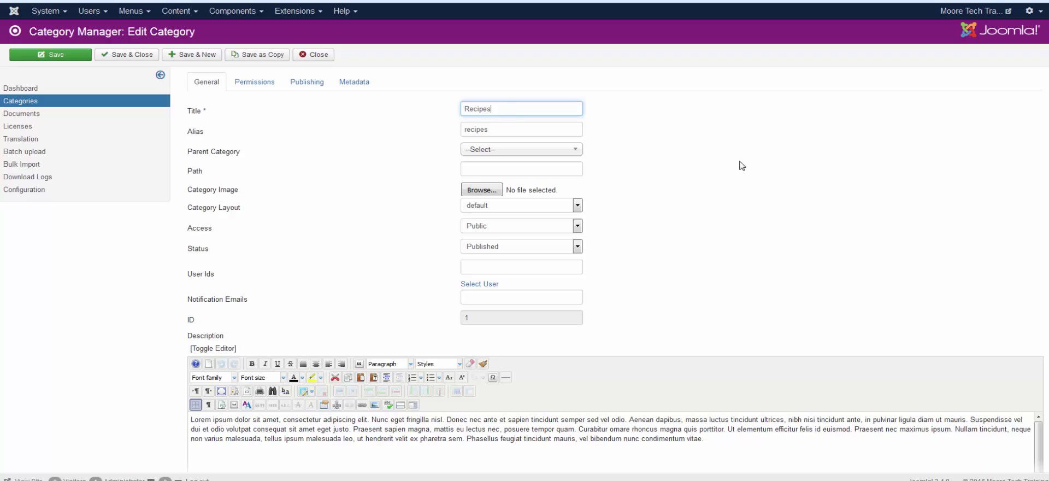
scroll(739, 164, down, 4)
scroll(740, 166, up, 3)
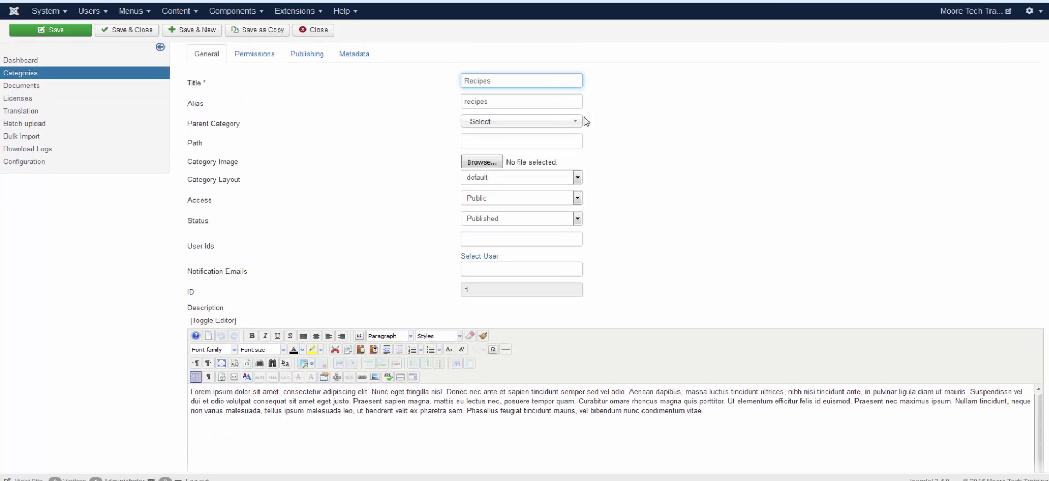
click(552, 121)
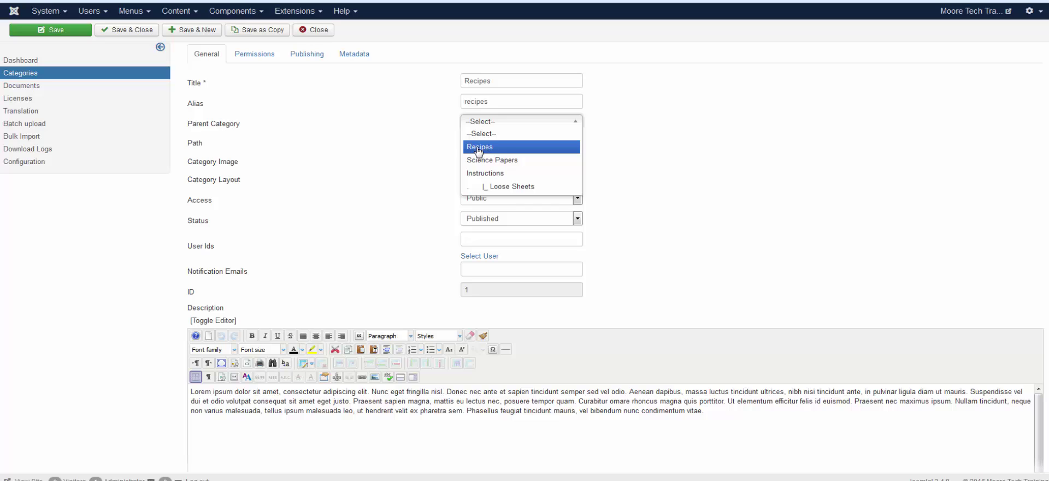
click(683, 141)
scroll(682, 141, down, 3)
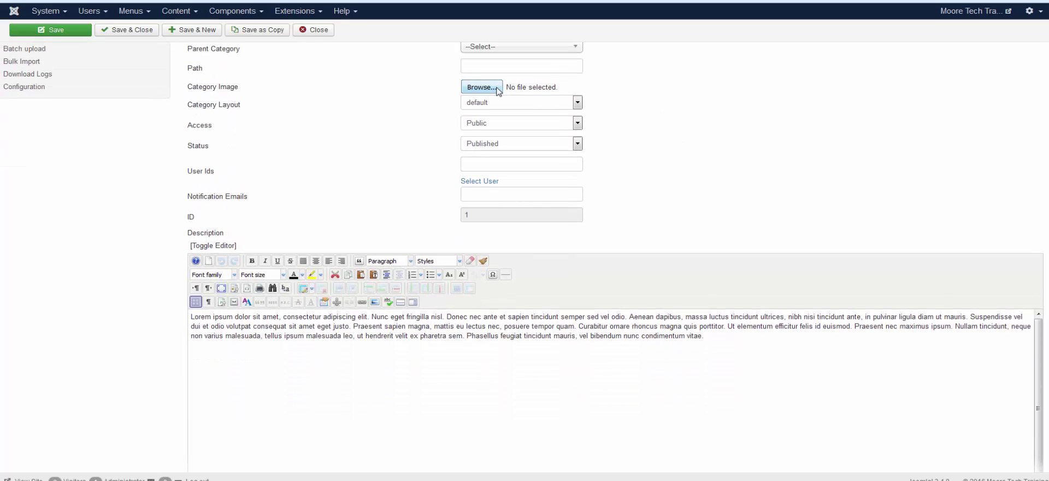
scroll(760, 164, down, 2)
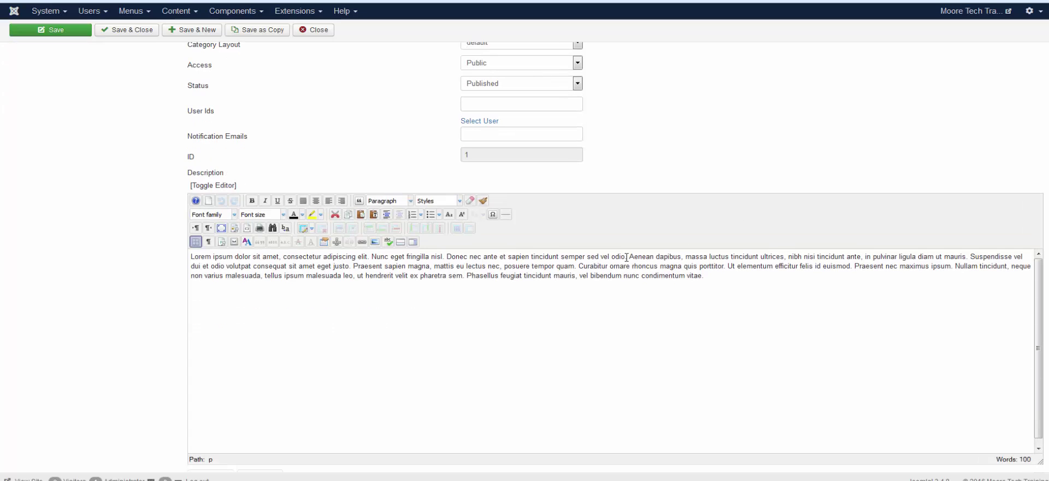
scroll(839, 140, up, 5)
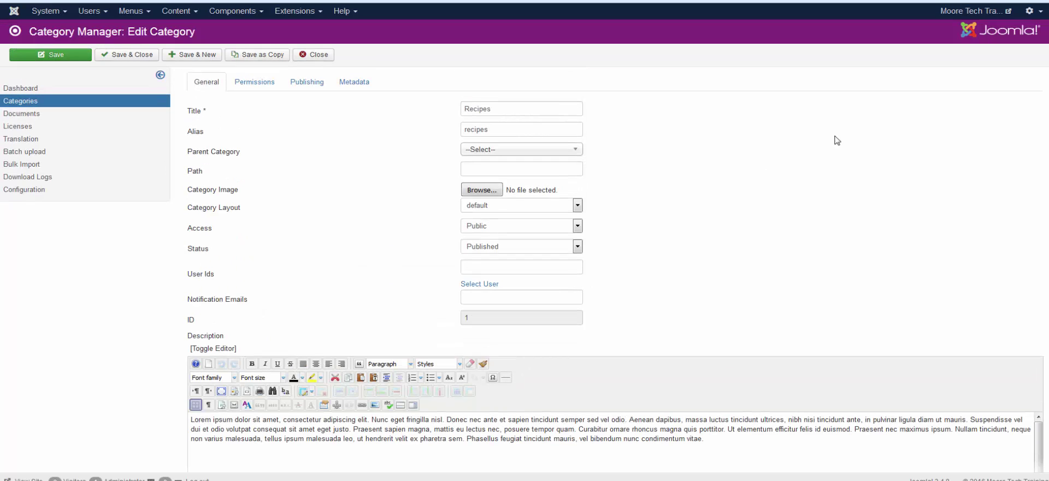
click(127, 56)
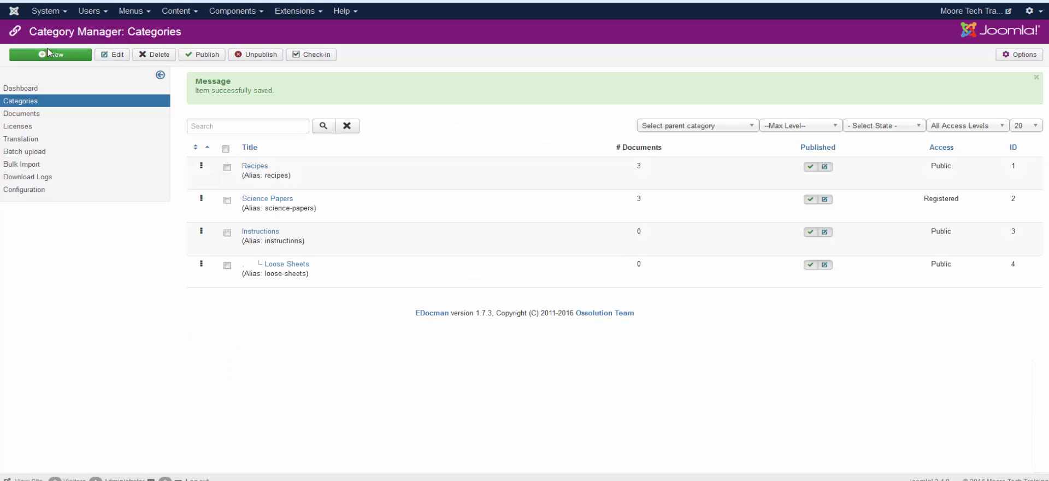
click(50, 56)
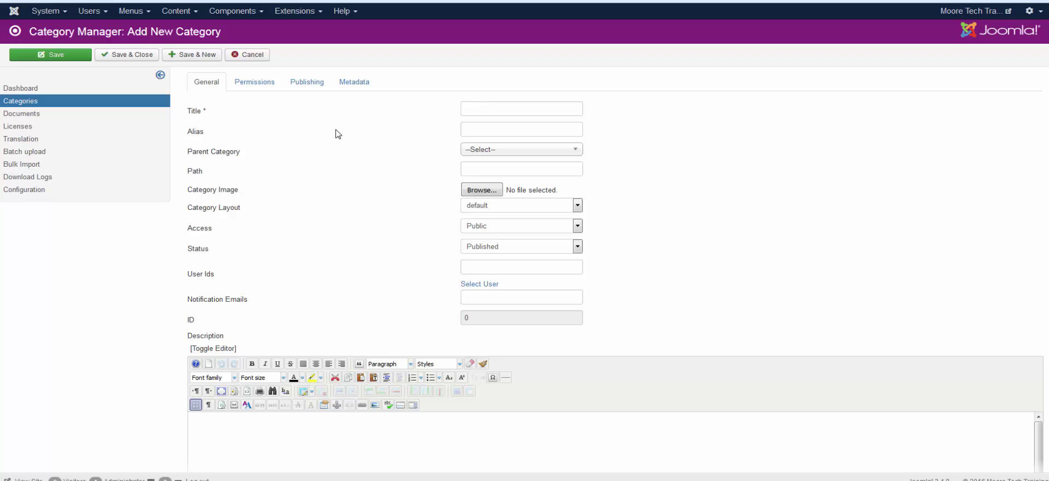
click(474, 108)
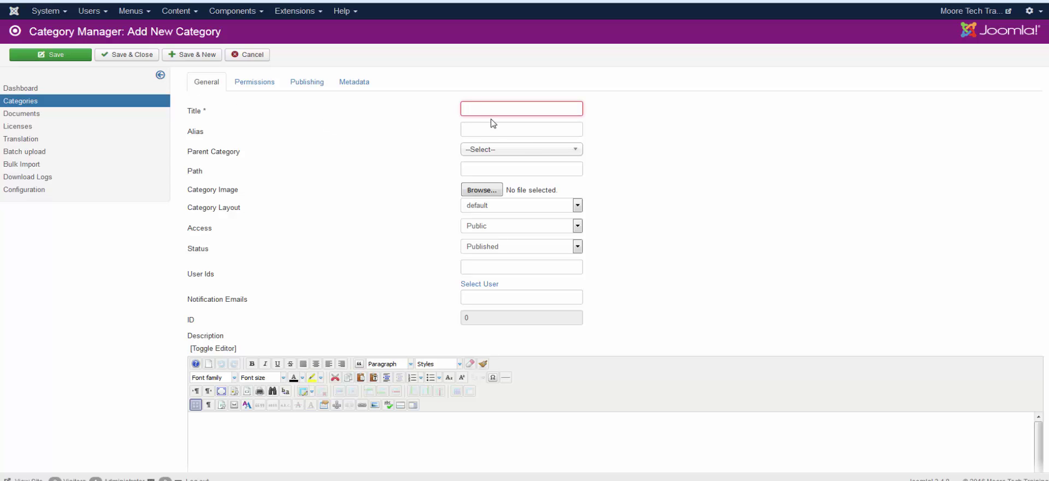
click(463, 130)
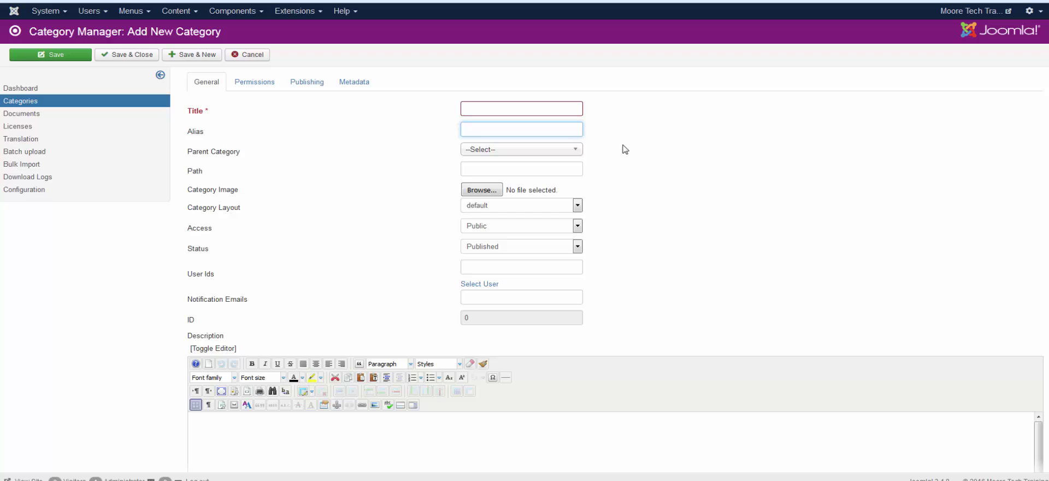
click(572, 157)
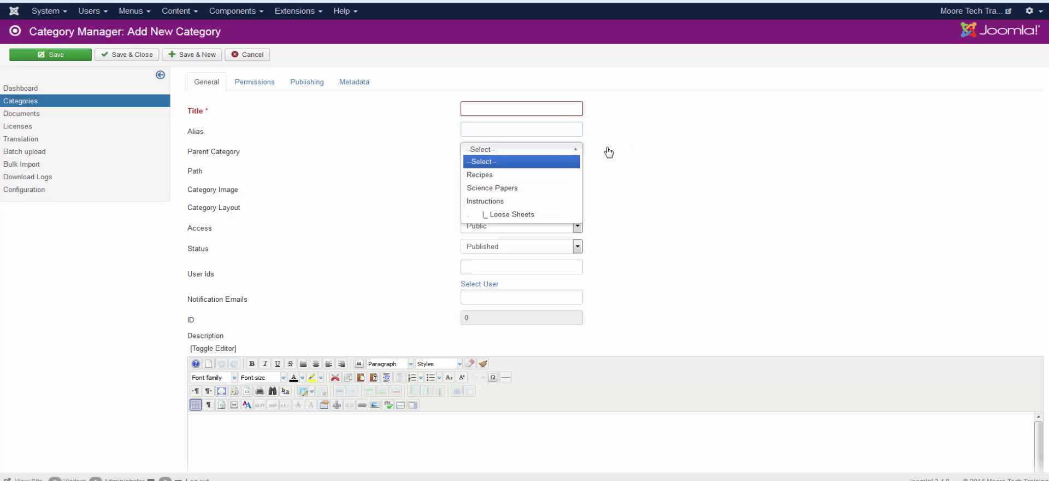
click(665, 151)
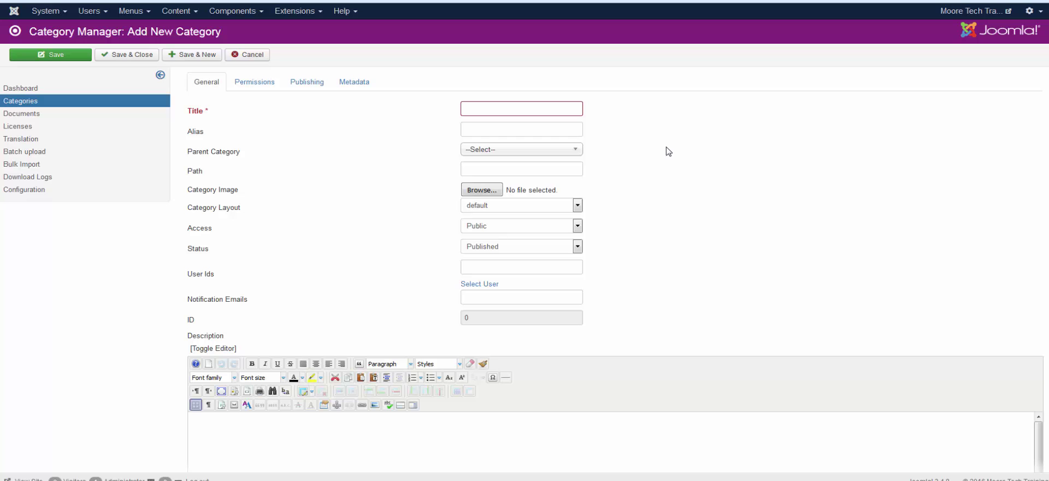
scroll(666, 151, down, 3)
click(479, 99)
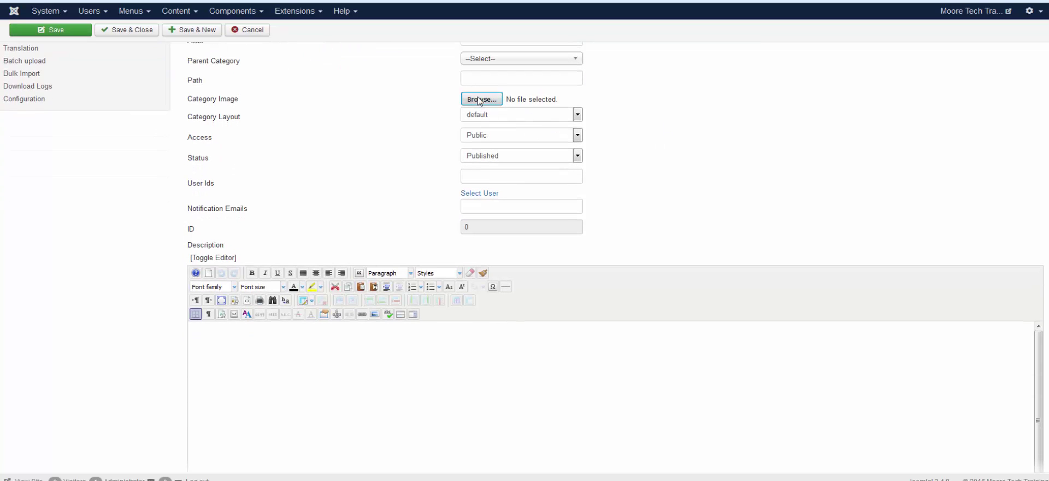
click(857, 85)
click(321, 348)
scroll(396, 206, up, 3)
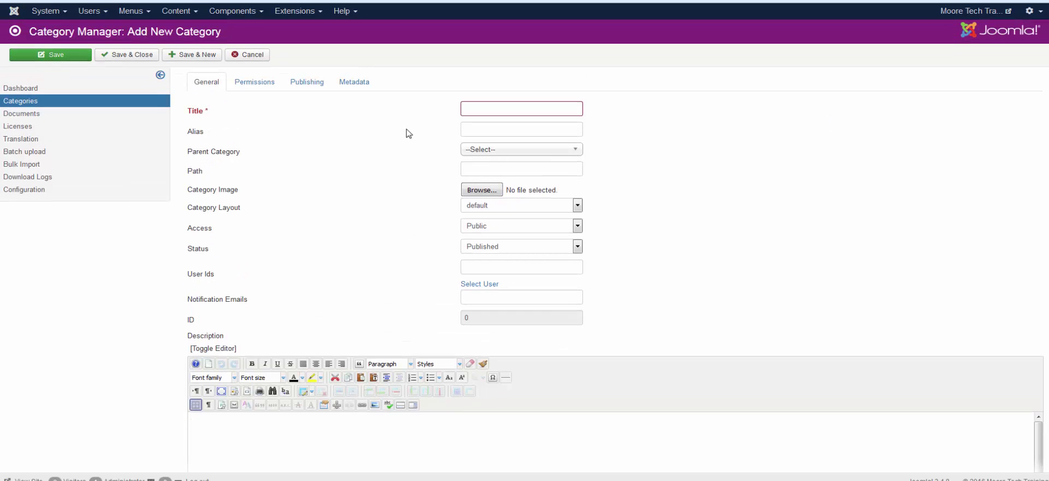
click(247, 59)
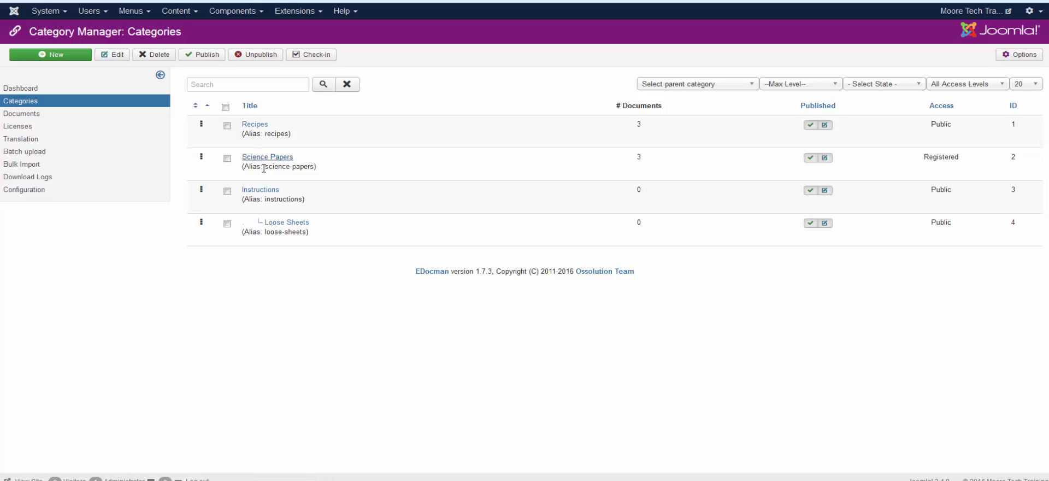
Show the EDocman Documents list sorted ascending by Category.
click(21, 118)
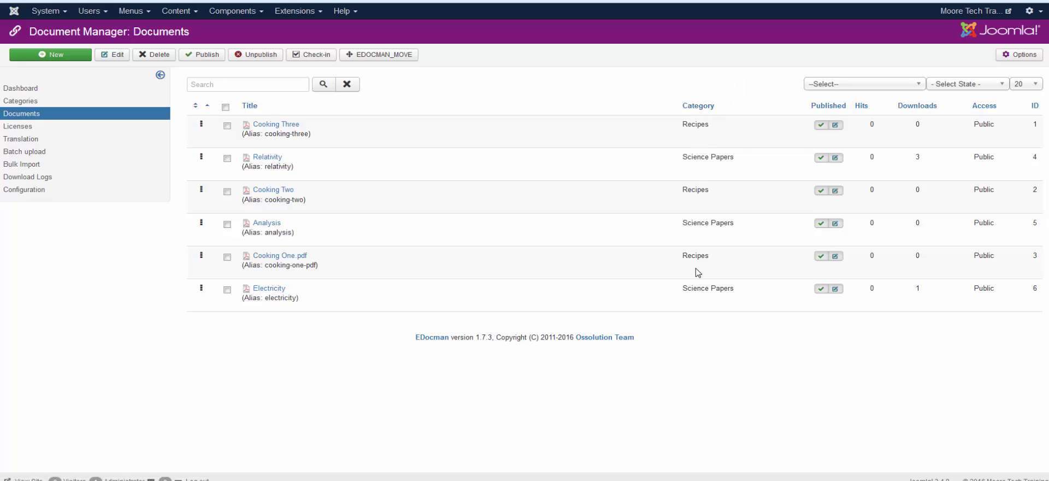
click(697, 109)
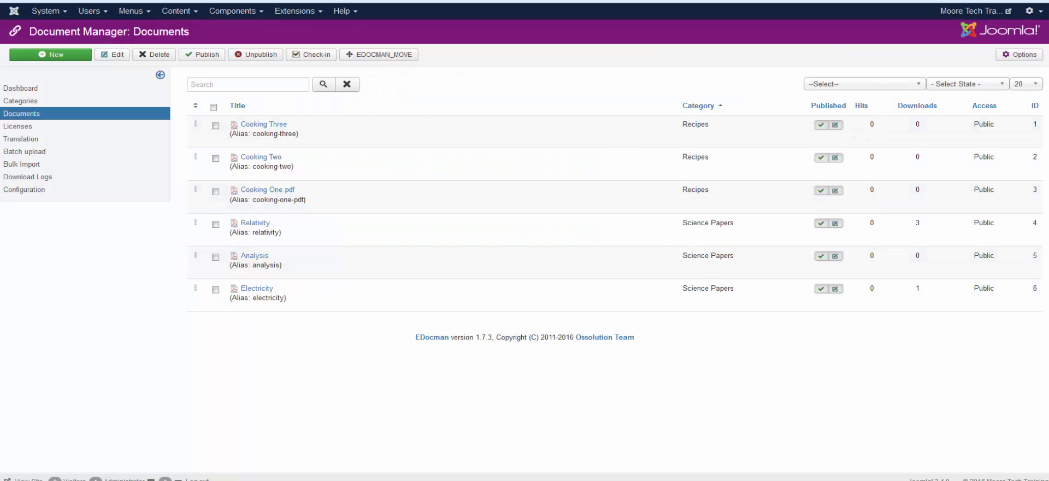
Open the Plugins manager and list all plugins on one page.
click(295, 11)
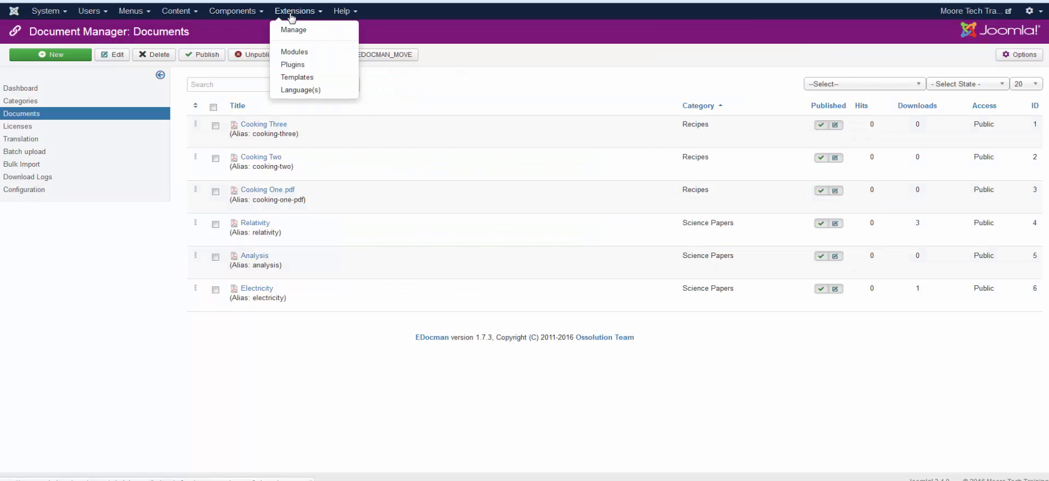
click(298, 67)
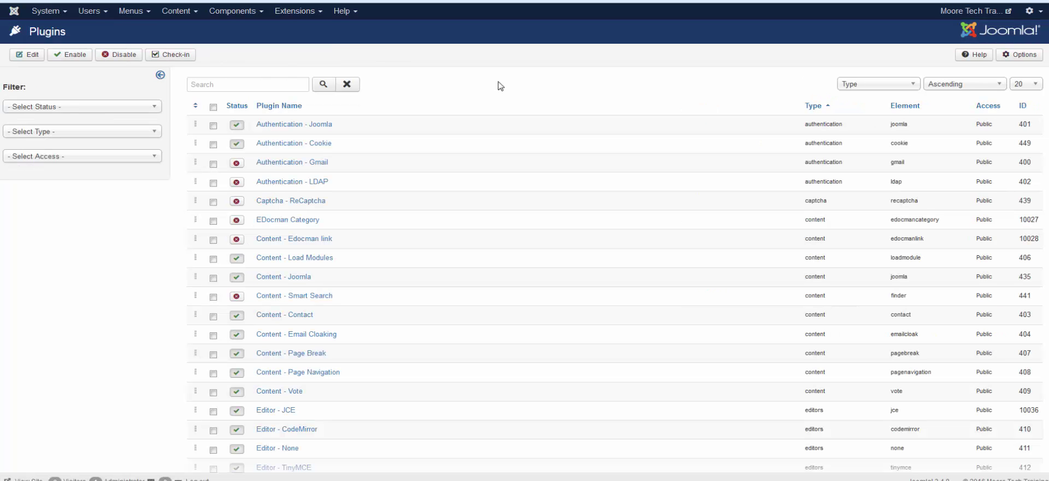
click(1027, 85)
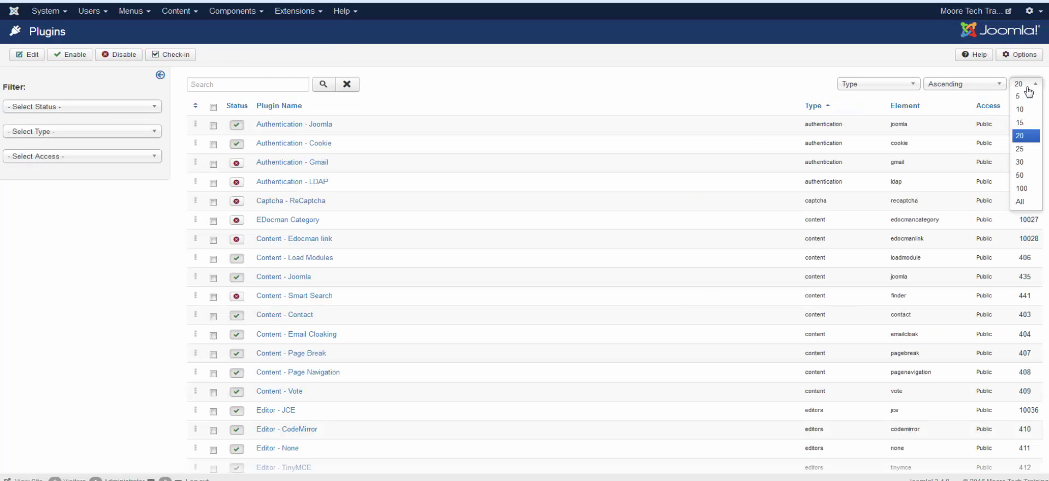
click(1019, 201)
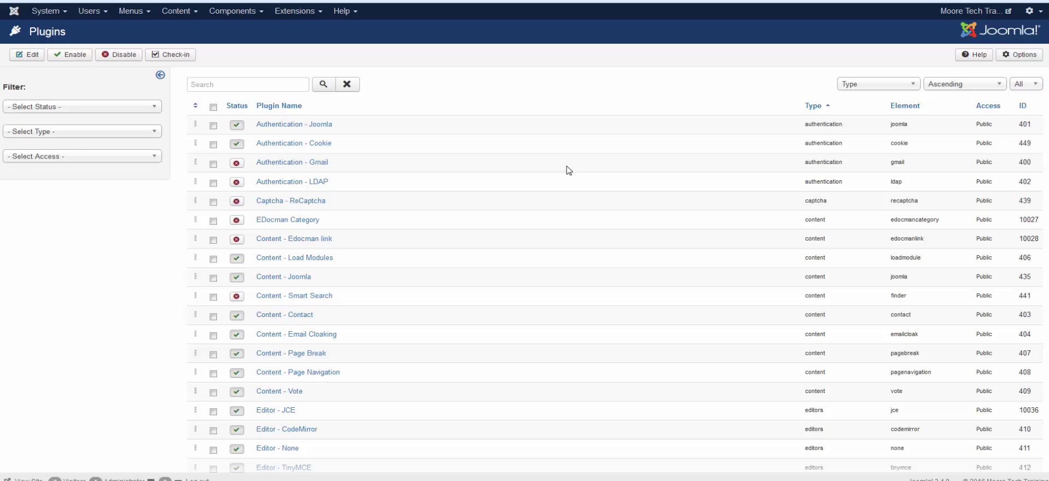
Enable the EDocman Category plugin, copy its {edocmancategory ID_OF_CATEGORY} syntax, and close it.
click(264, 221)
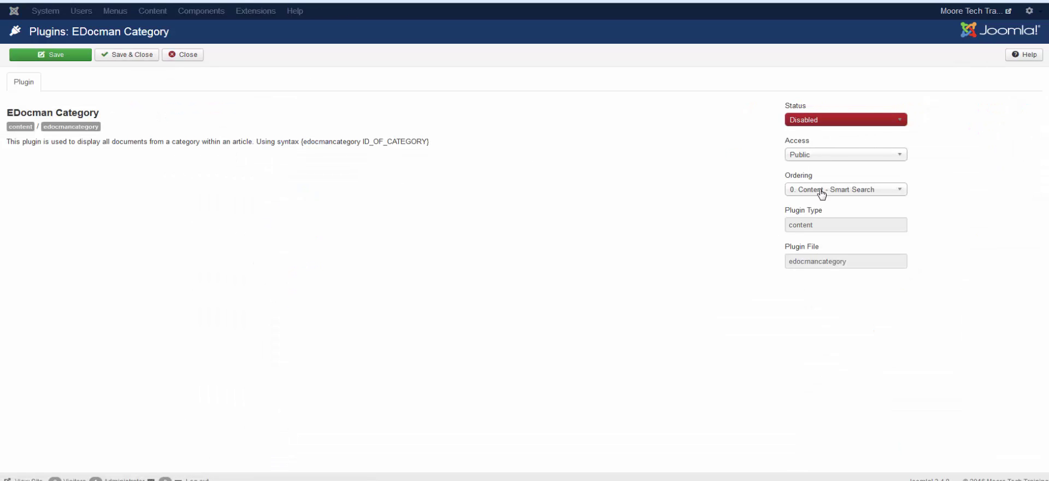
click(814, 121)
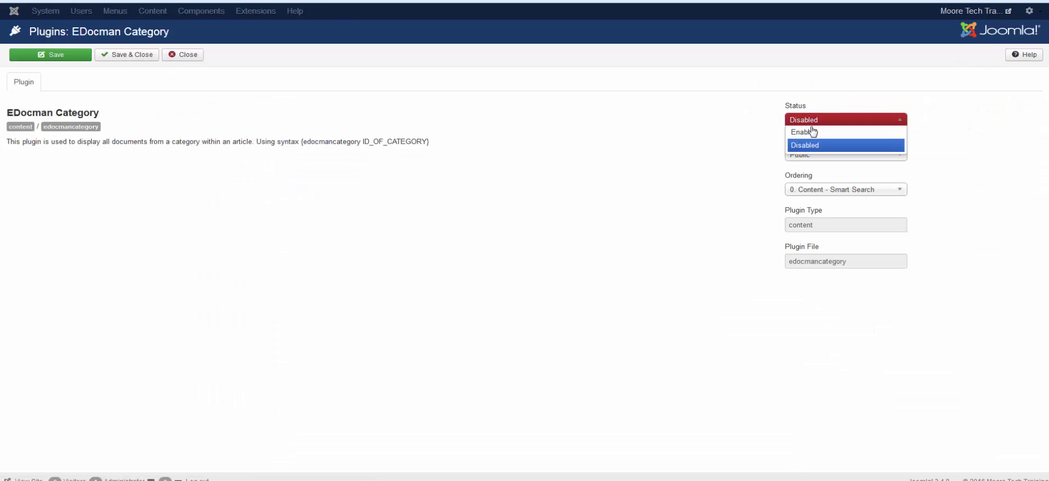
click(813, 131)
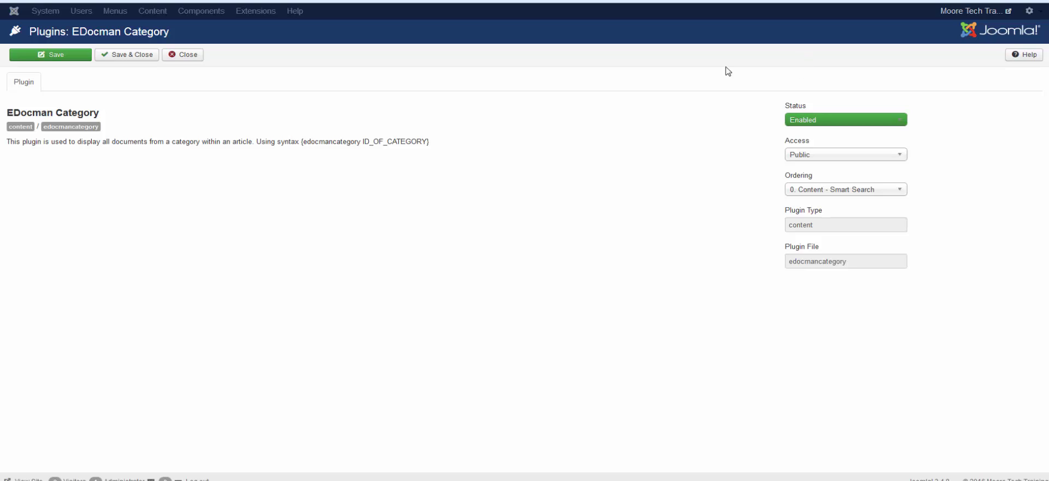
drag(432, 142, 302, 142)
right_click(302, 142)
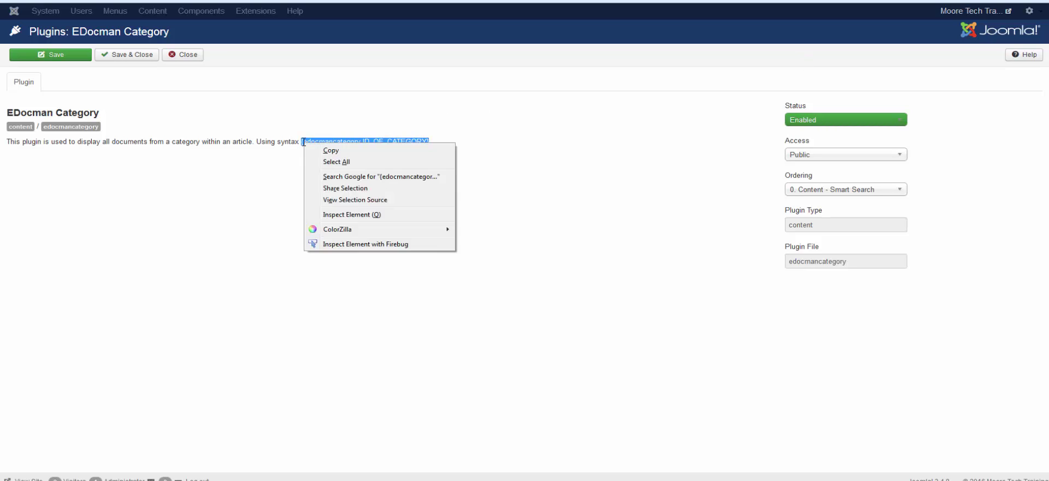
click(333, 152)
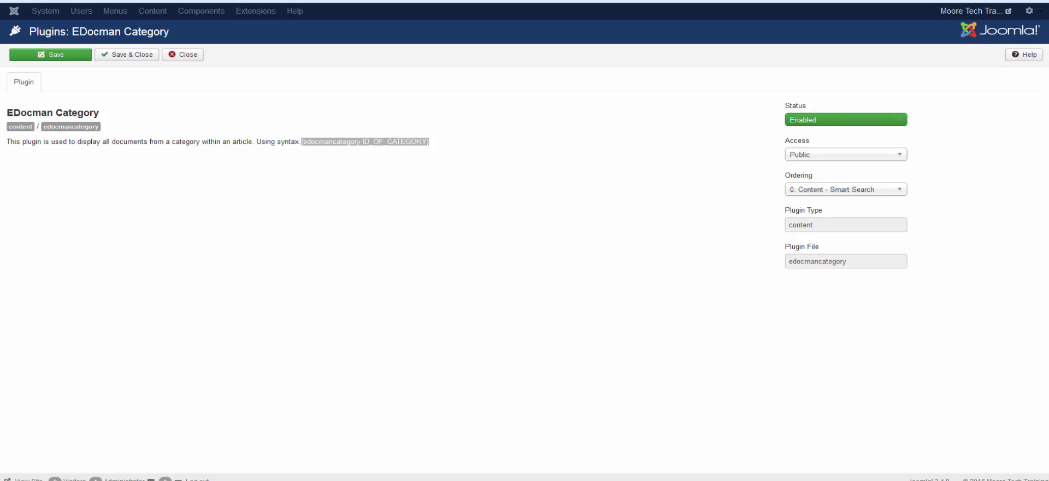
click(191, 57)
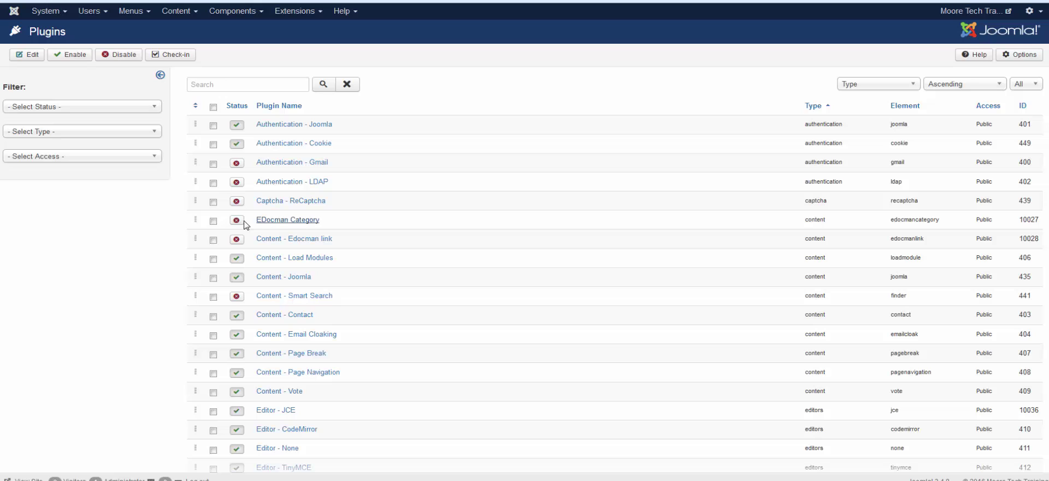
Enable the EDocman Category and Content - Edocman link plugins, copy {edocmanlink 1}, and save.
click(237, 220)
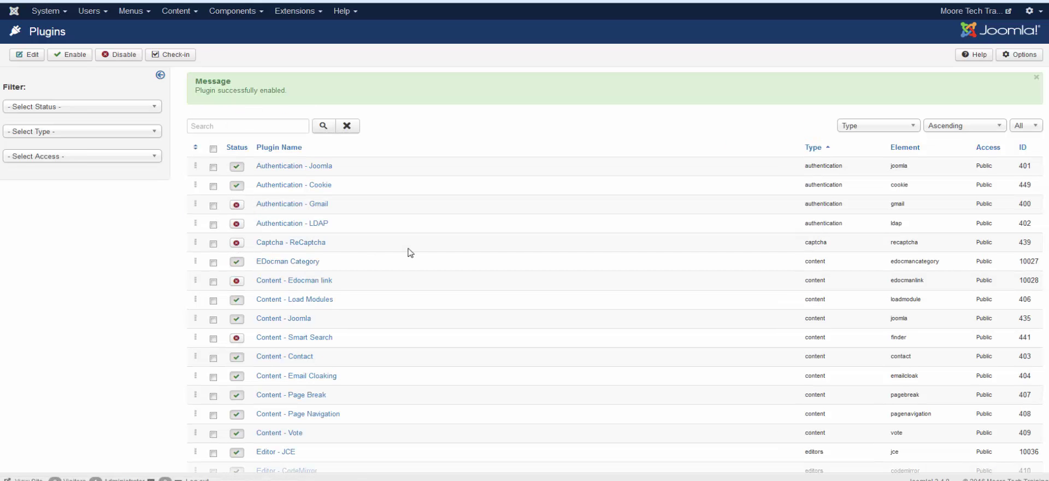
click(236, 281)
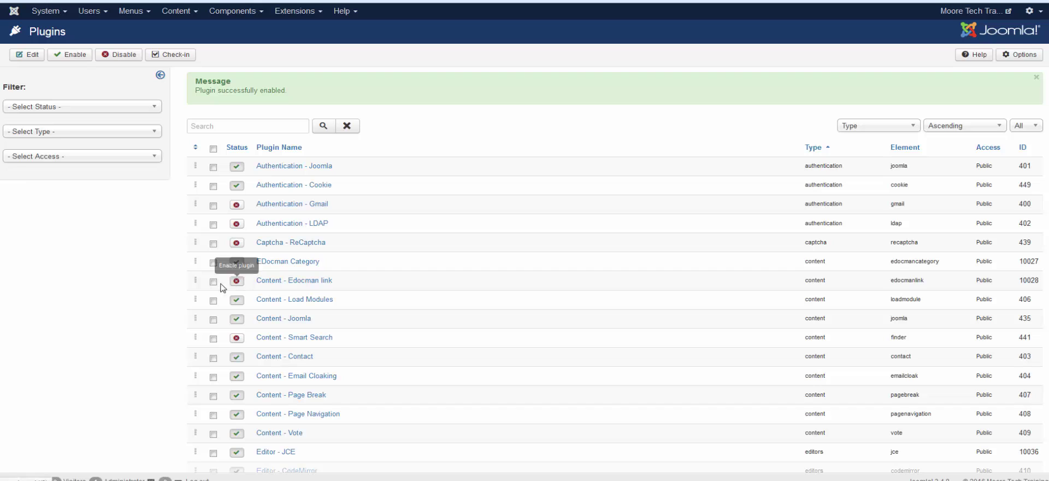
click(307, 281)
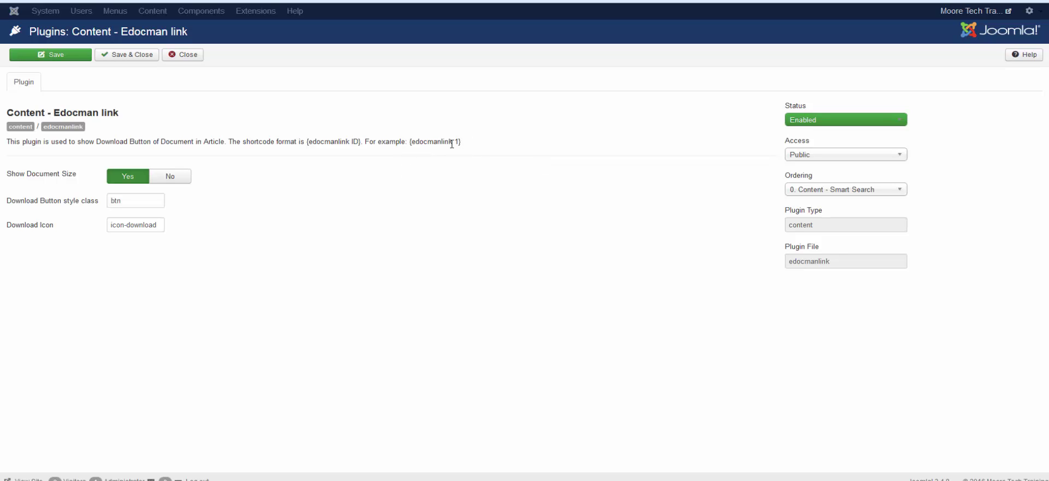
drag(460, 143, 408, 143)
right_click(414, 142)
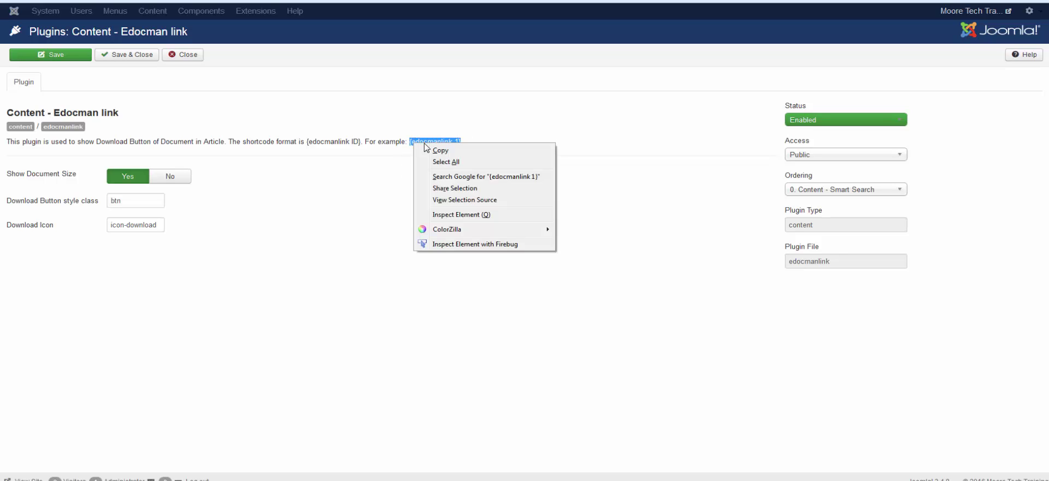
key(Escape)
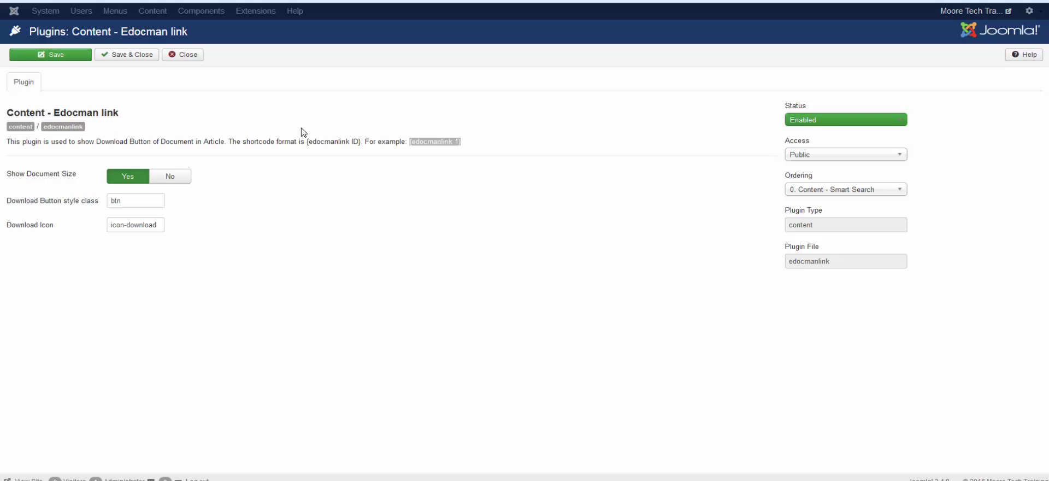
click(131, 61)
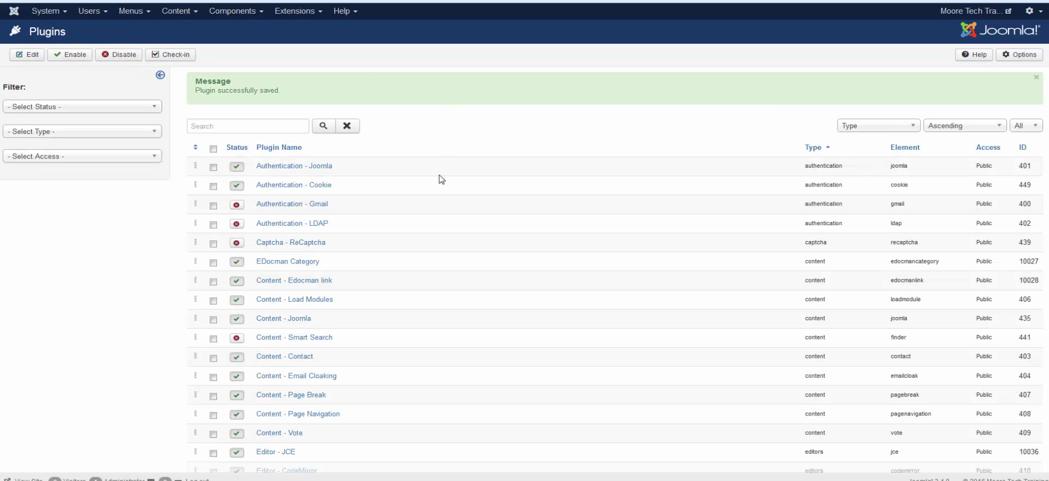
Go to the EDocman Documents list via the Components menu.
click(252, 11)
mouse_move(222, 71)
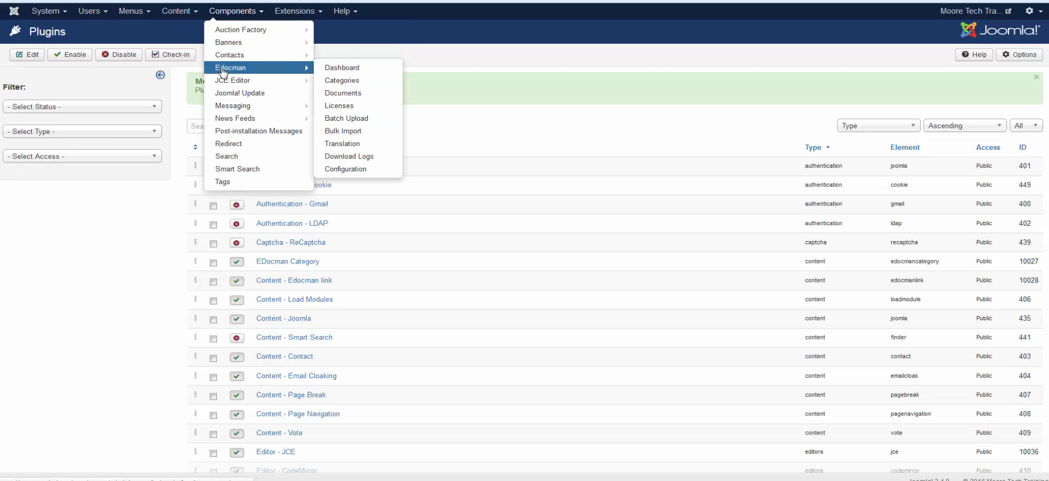
click(343, 93)
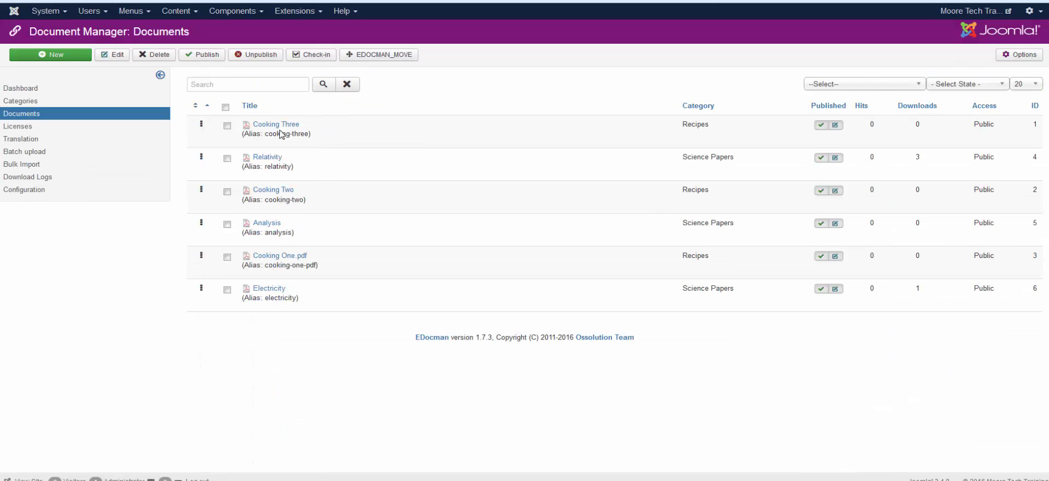
Review the Cooking Two document's fields and save and close it.
click(695, 105)
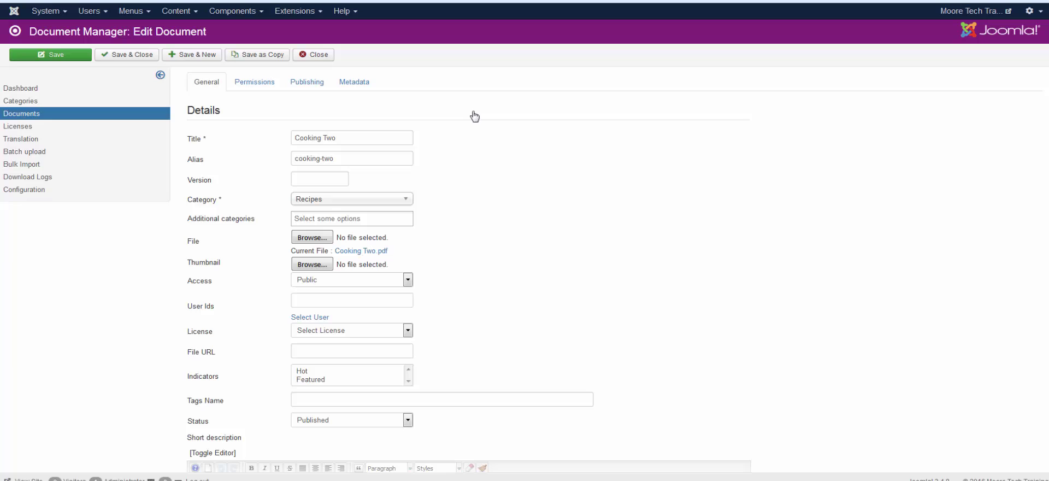
click(335, 145)
key(Tab)
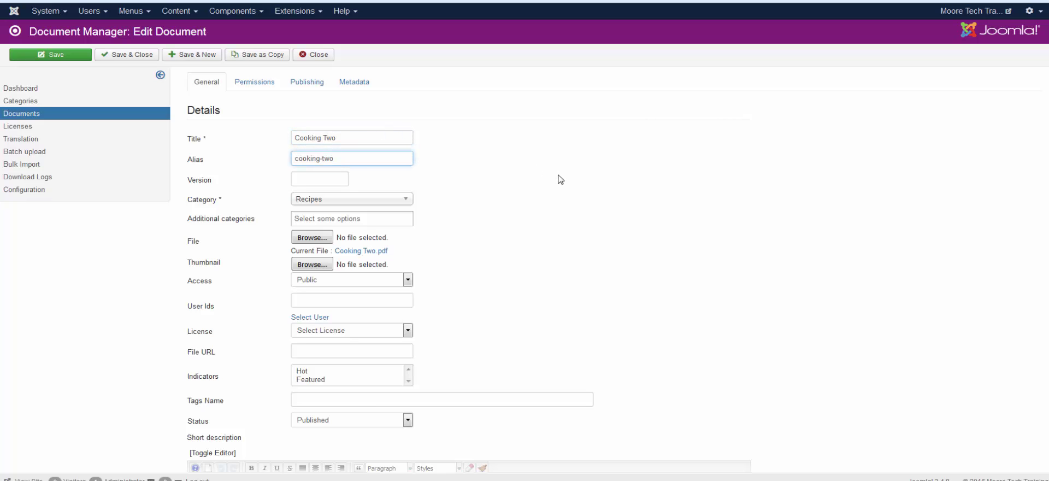
scroll(561, 180, down, 1)
scroll(561, 179, down, 2)
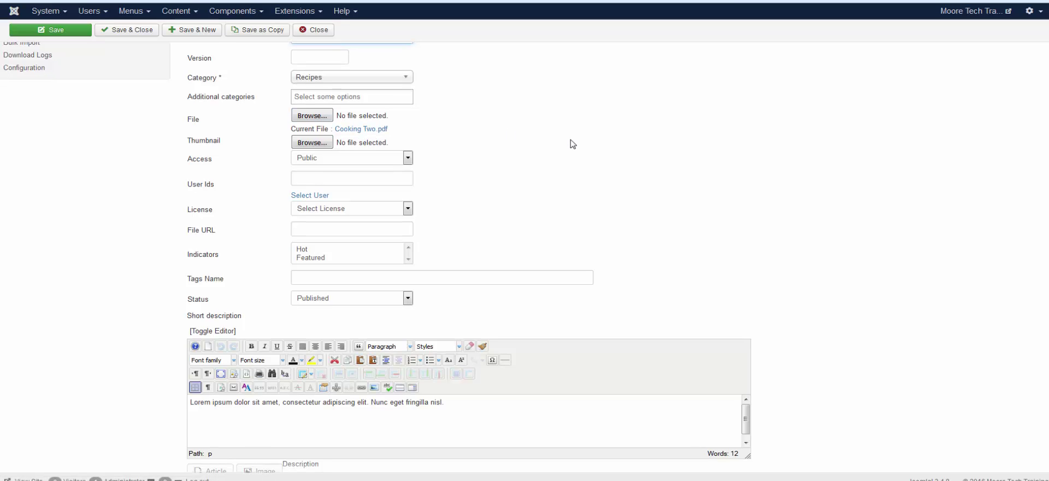
scroll(570, 143, down, 2)
scroll(571, 143, down, 2)
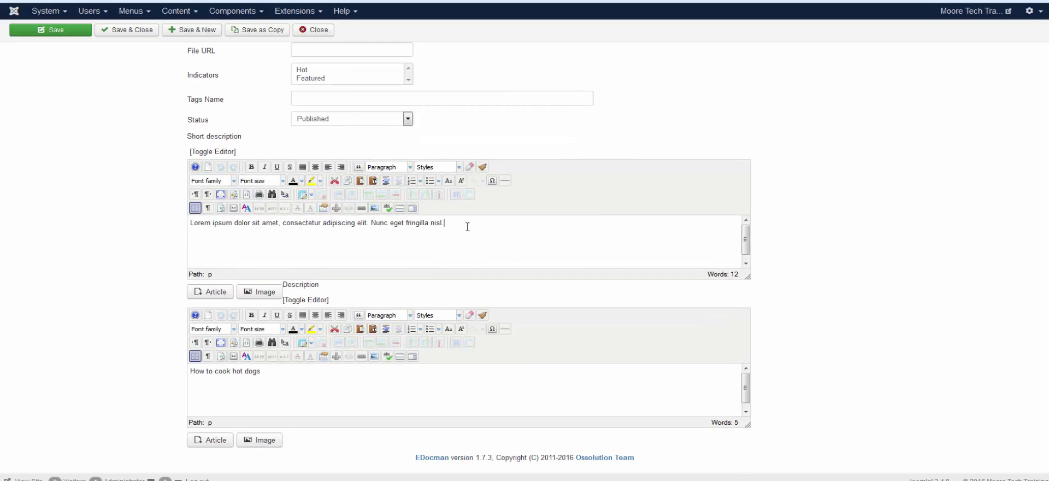
scroll(551, 235, up, 5)
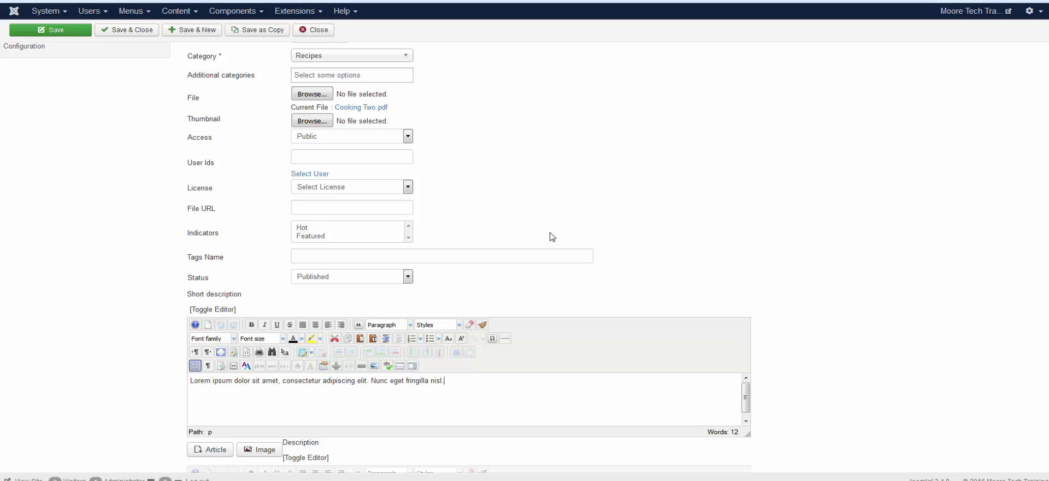
scroll(613, 176, down, 2)
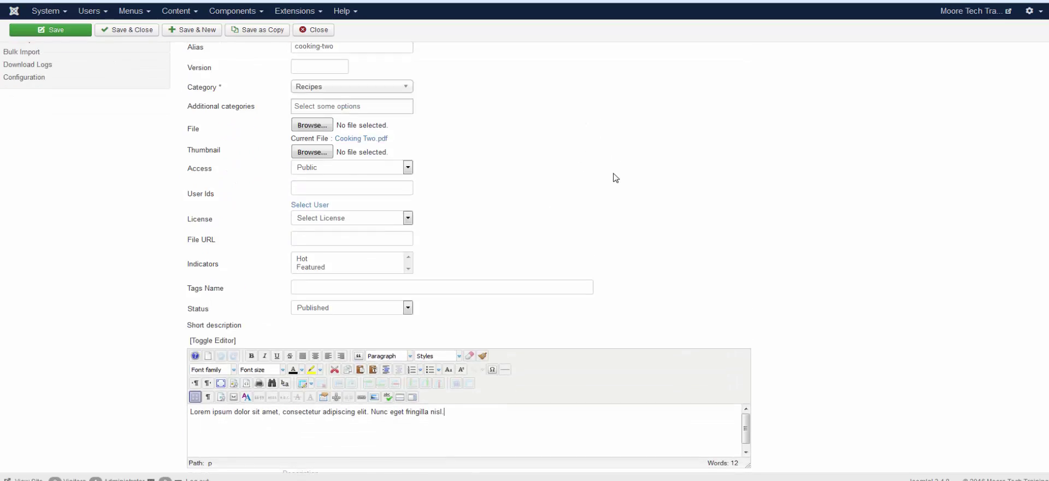
scroll(614, 177, up, 2)
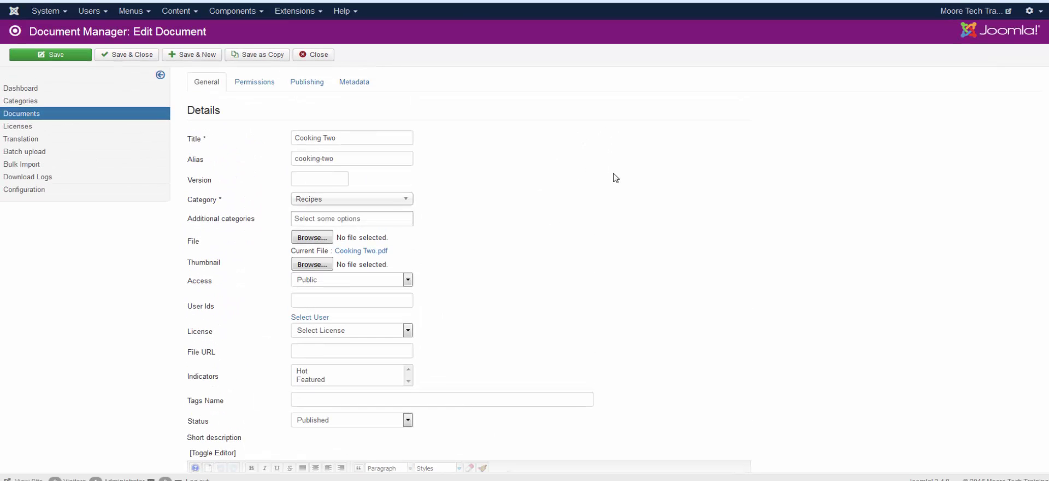
click(121, 56)
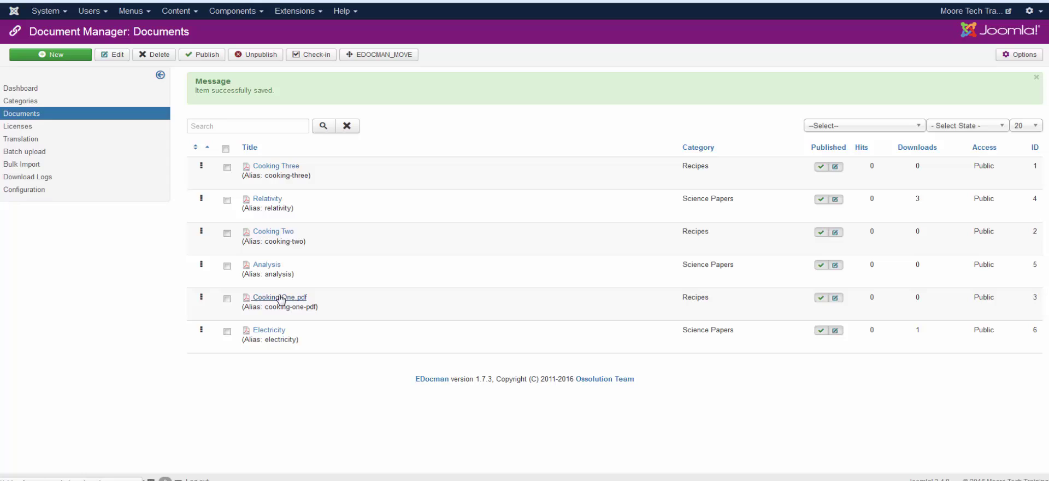
Rename Cooking One.pdf to 'Cooking One' with alias 'cooking-one' and save it.
click(280, 298)
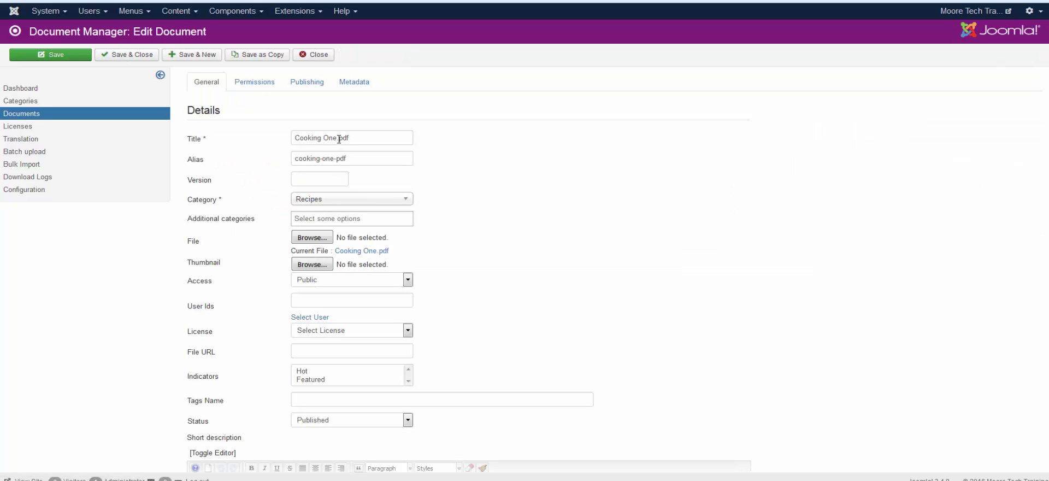
drag(337, 138, 405, 138)
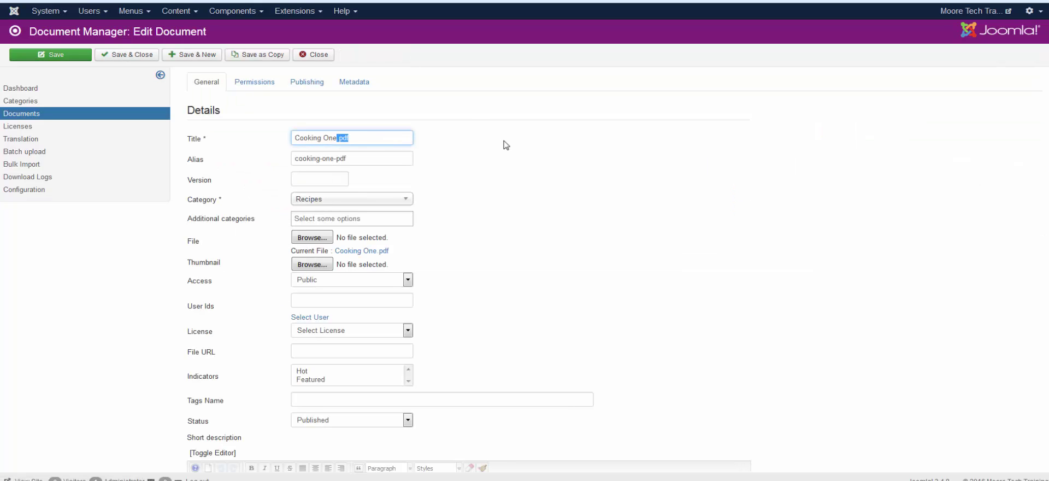
key(BackSpace)
drag(334, 158, 456, 160)
key(BackSpace)
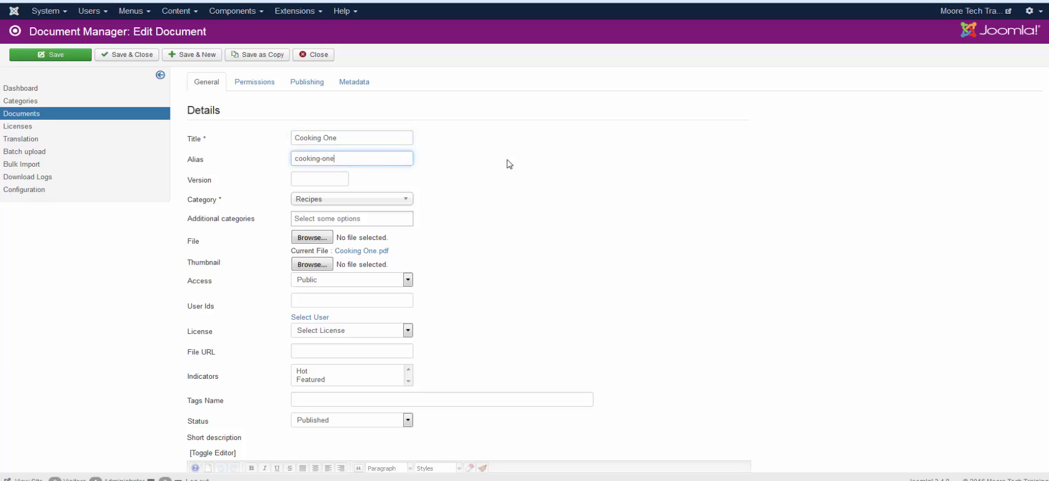
scroll(417, 129, down, 2)
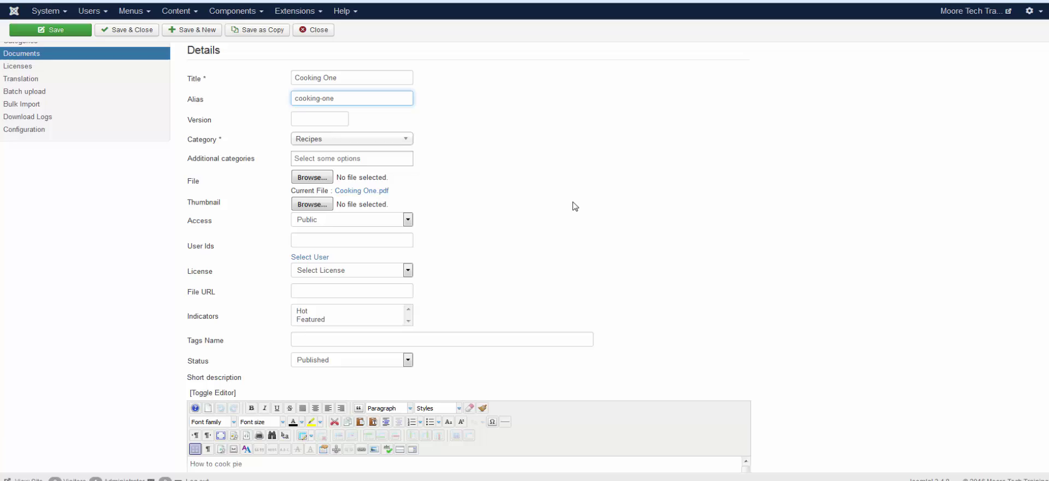
scroll(571, 205, down, 3)
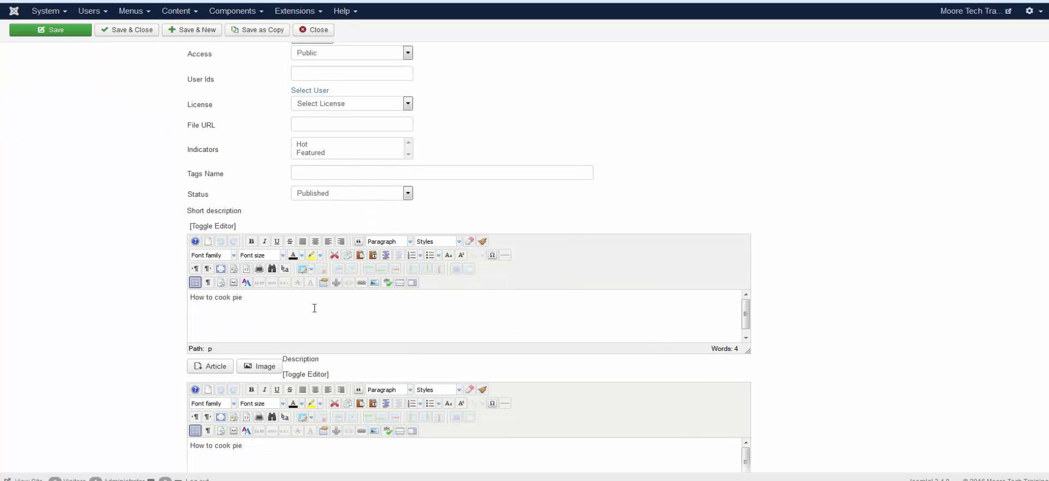
scroll(781, 189, up, 5)
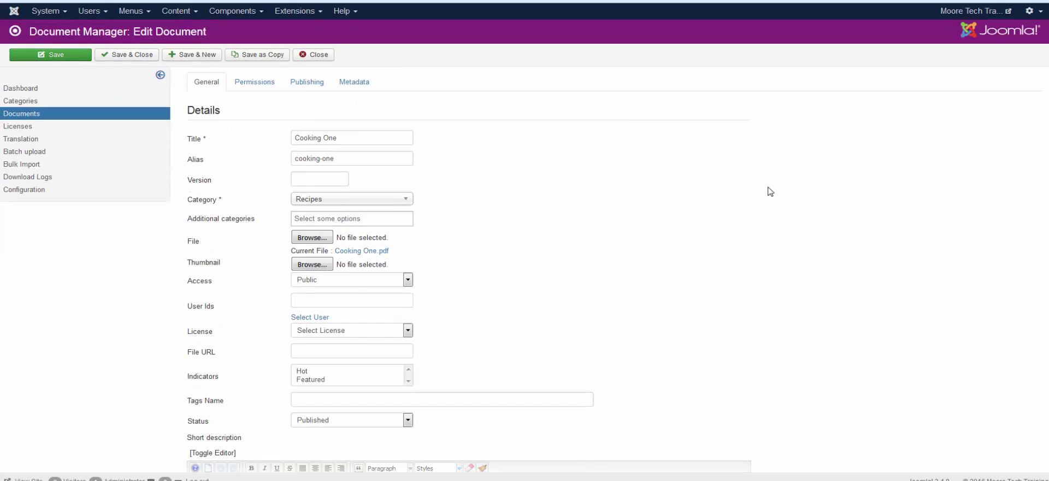
click(139, 56)
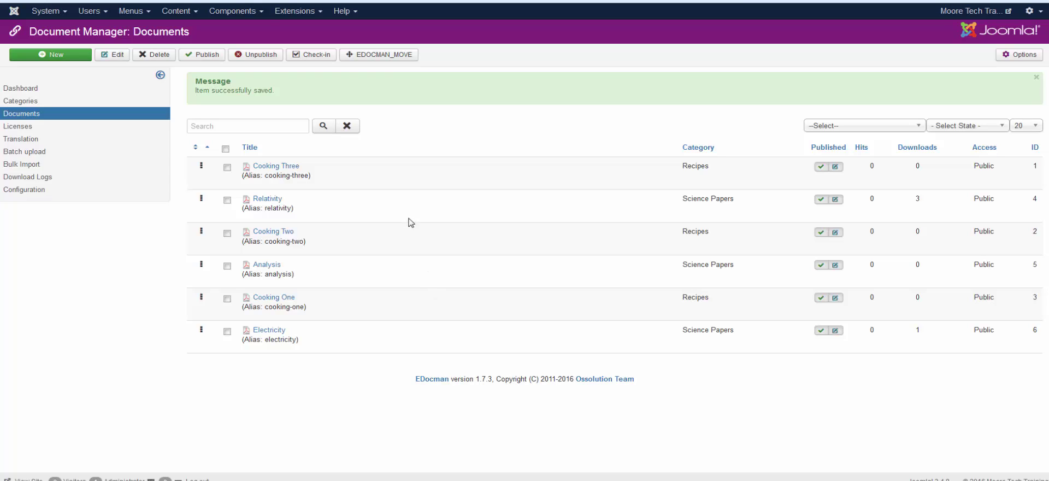
Compare the EDocman Categories list with the frontend listing and highlight Science Papers' Registered access.
click(18, 102)
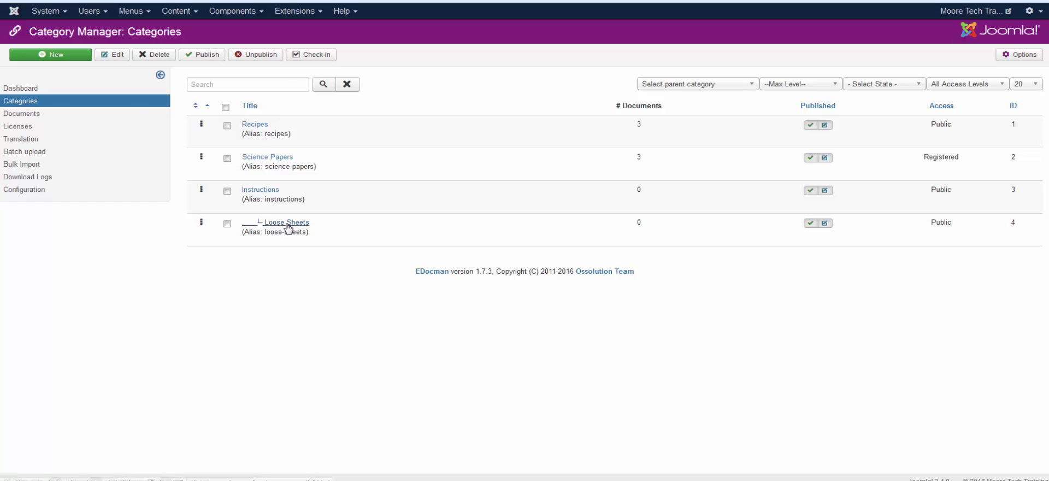
click(231, 1)
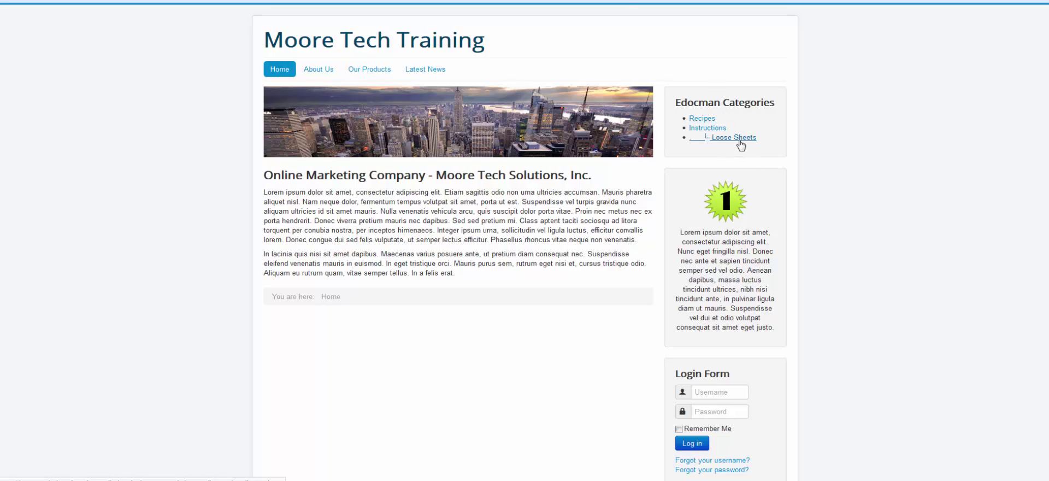
click(230, 3)
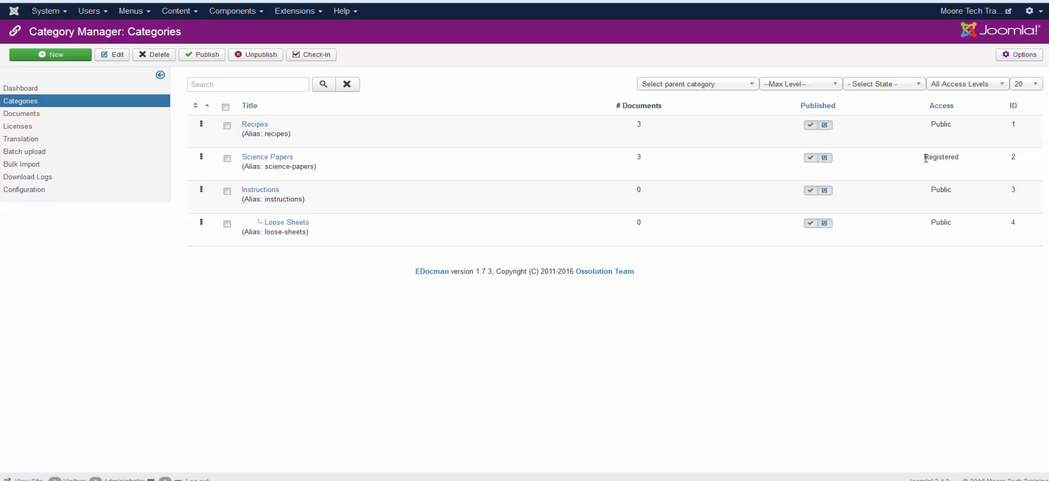
drag(926, 157, 960, 160)
Keep the Science Papers category's access at Registered and save and close it.
click(282, 160)
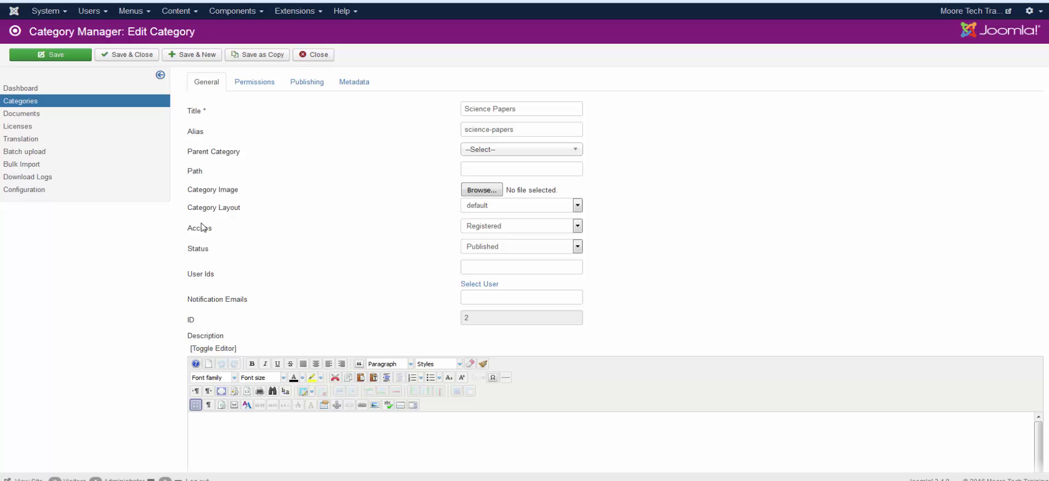
mouse_move(202, 232)
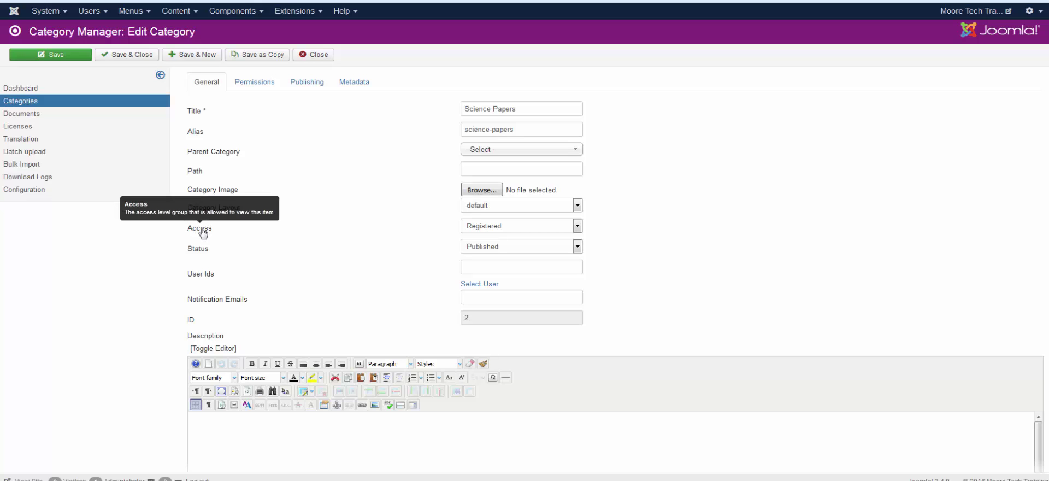
click(493, 229)
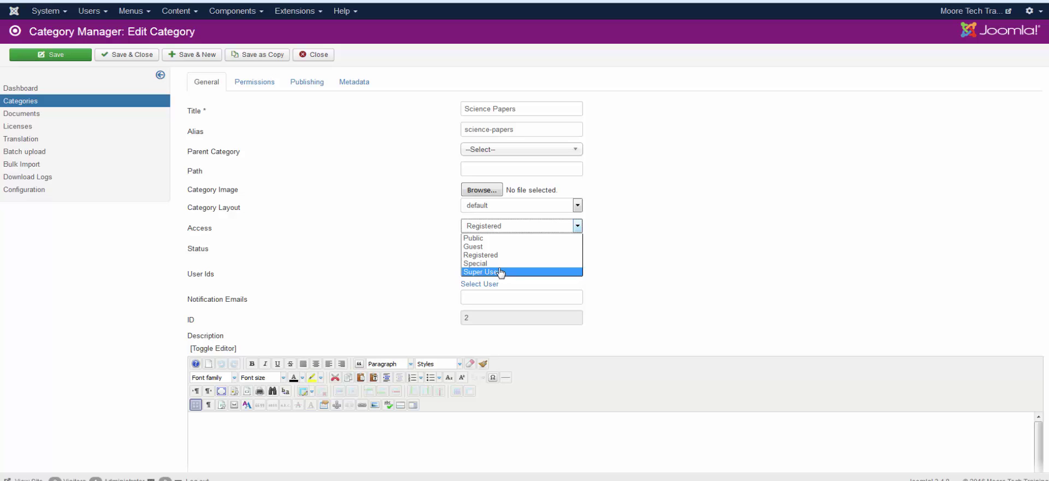
click(745, 211)
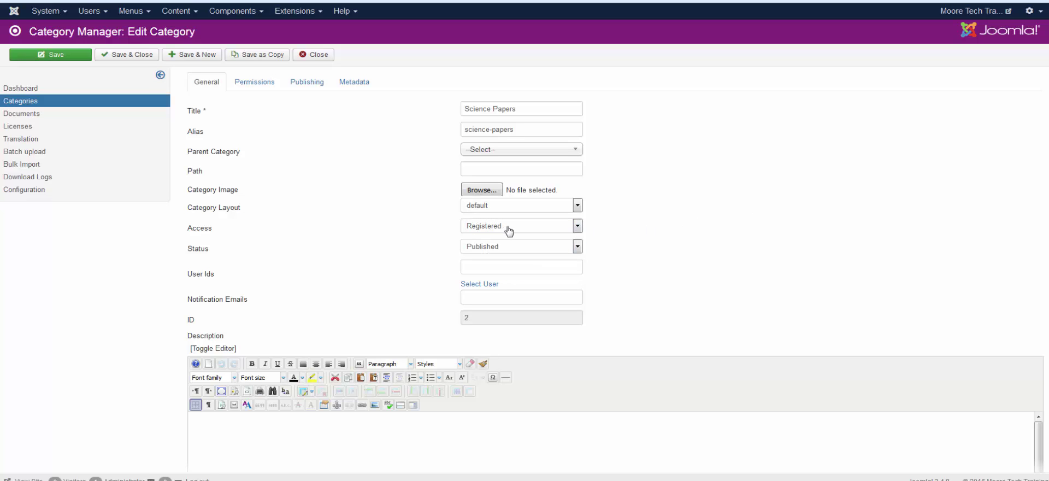
click(153, 56)
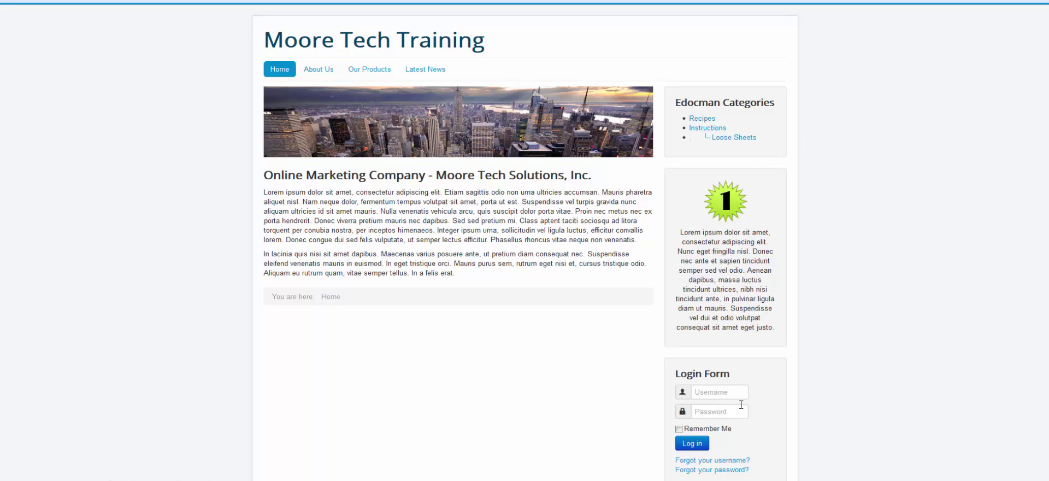
Sign in through the sidebar Login Form as the seller user, retrying after a first failed attempt.
click(715, 395)
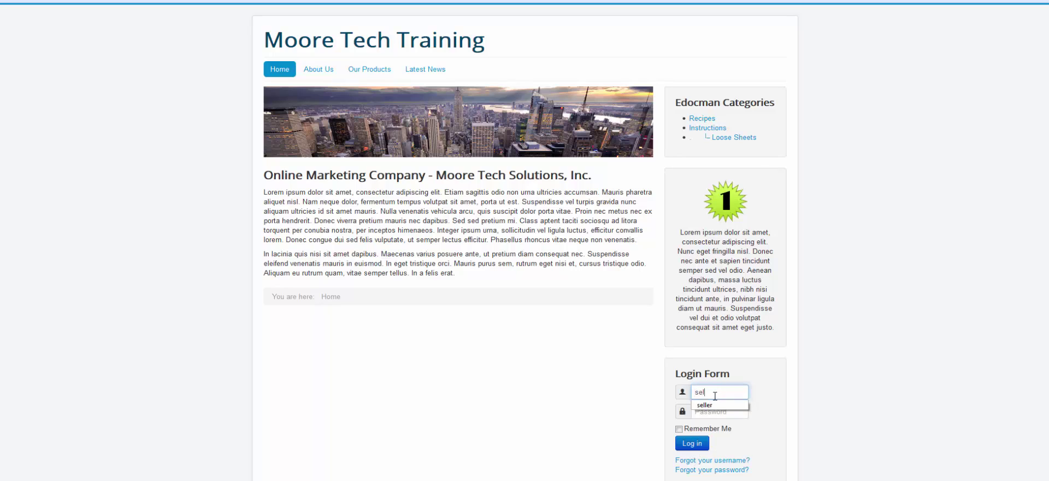
key(Caps_Lock)
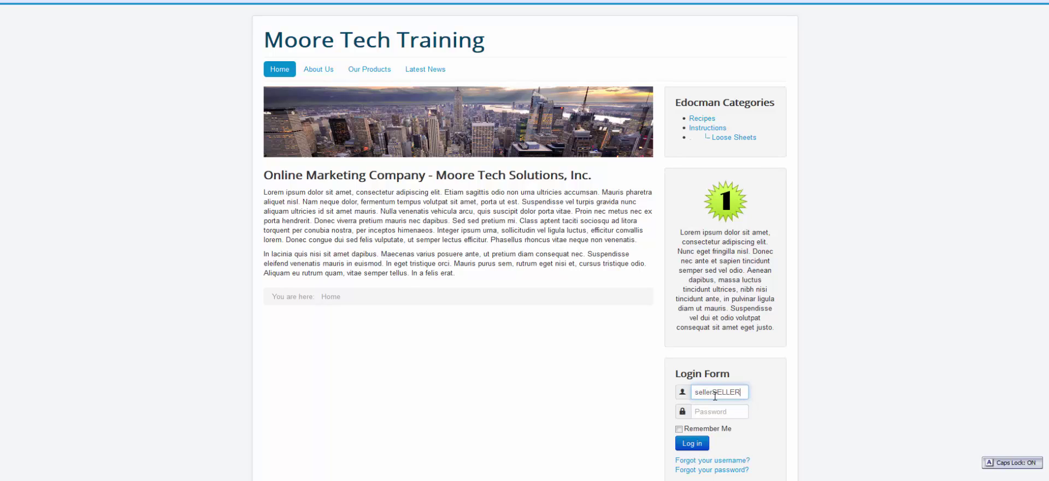
key(Return)
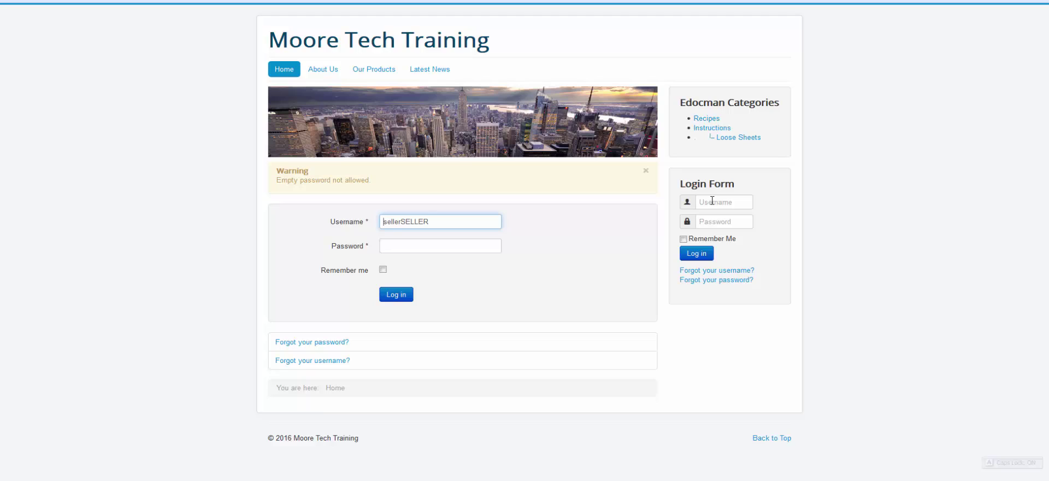
click(712, 200)
key(Caps_Lock)
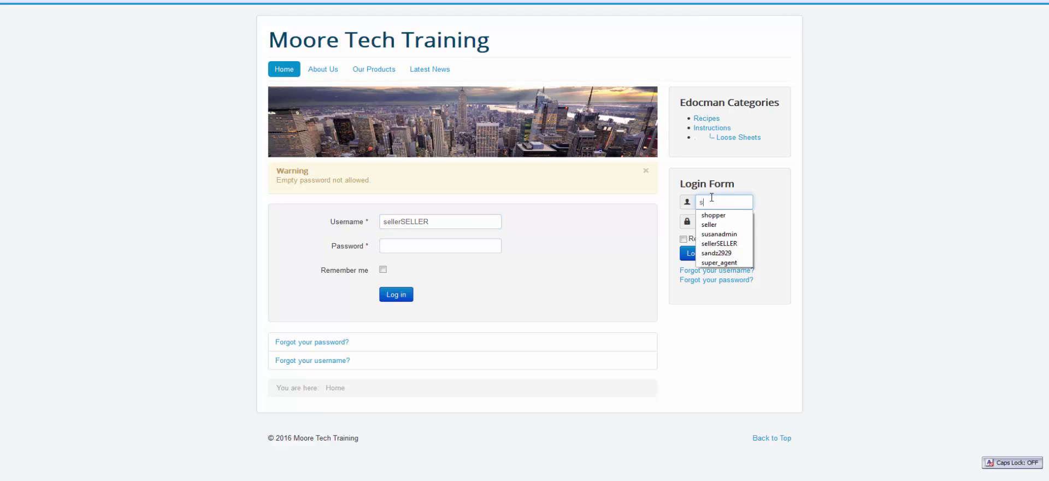
key(Tab)
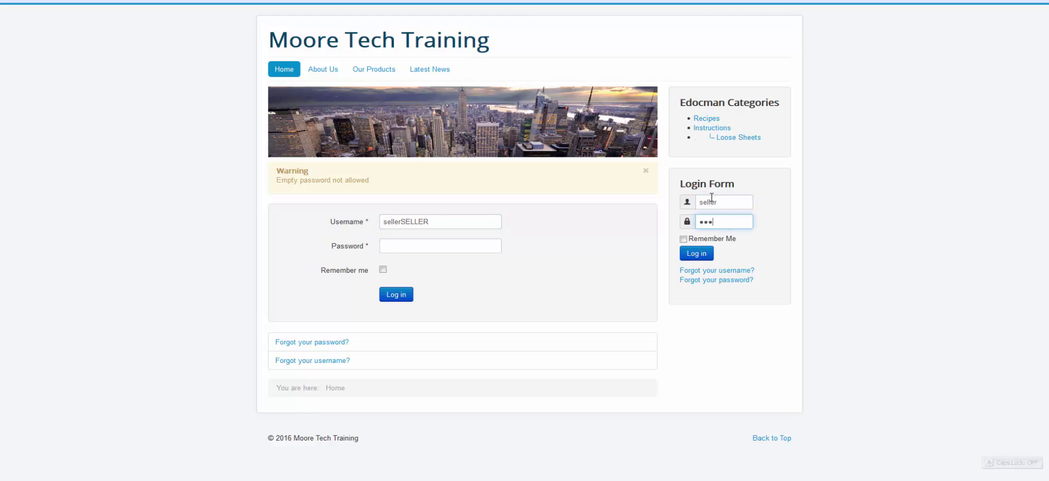
click(710, 250)
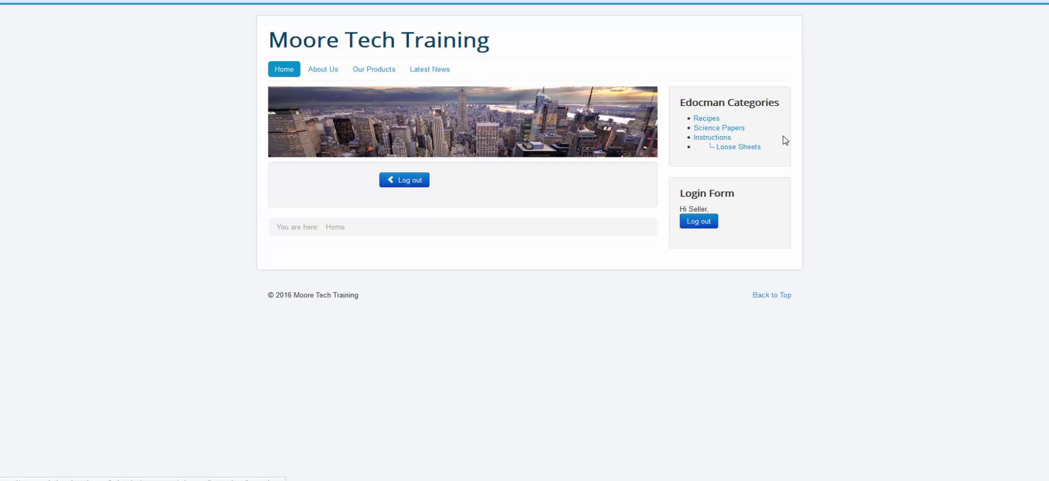
Open the Recipes category and save Cooking Three.pdf via its Download button.
click(706, 119)
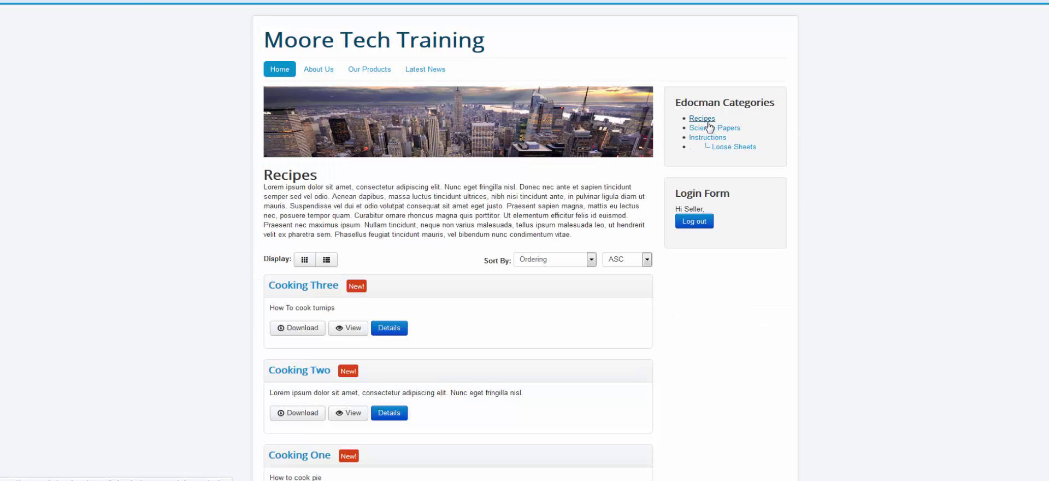
click(281, 330)
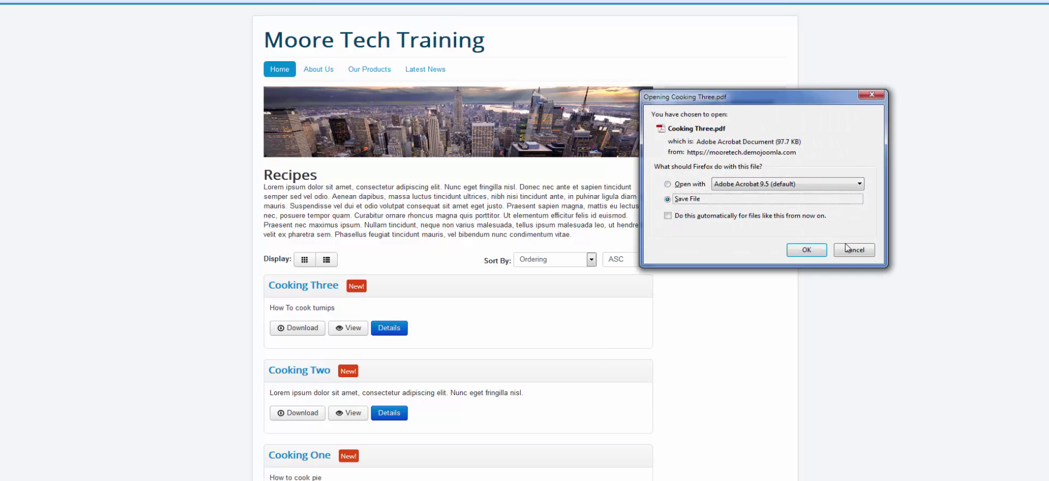
click(807, 250)
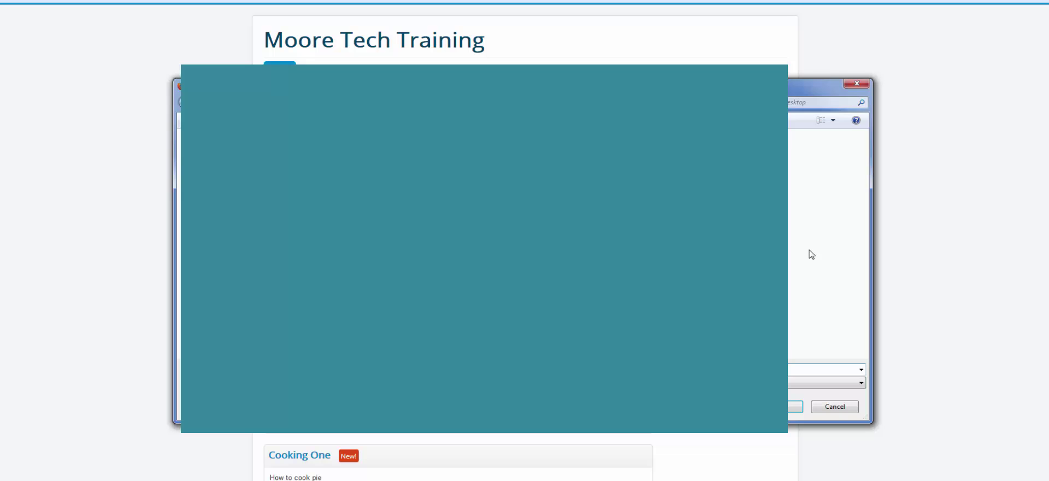
click(858, 83)
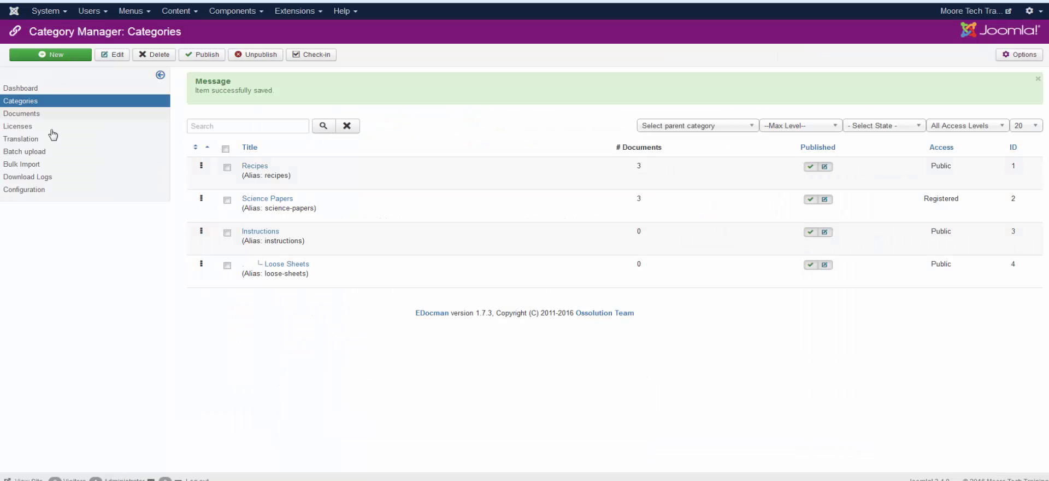
Check EDocman's Download Logs for the Cooking Three entry, then return to the Recipes page.
click(38, 178)
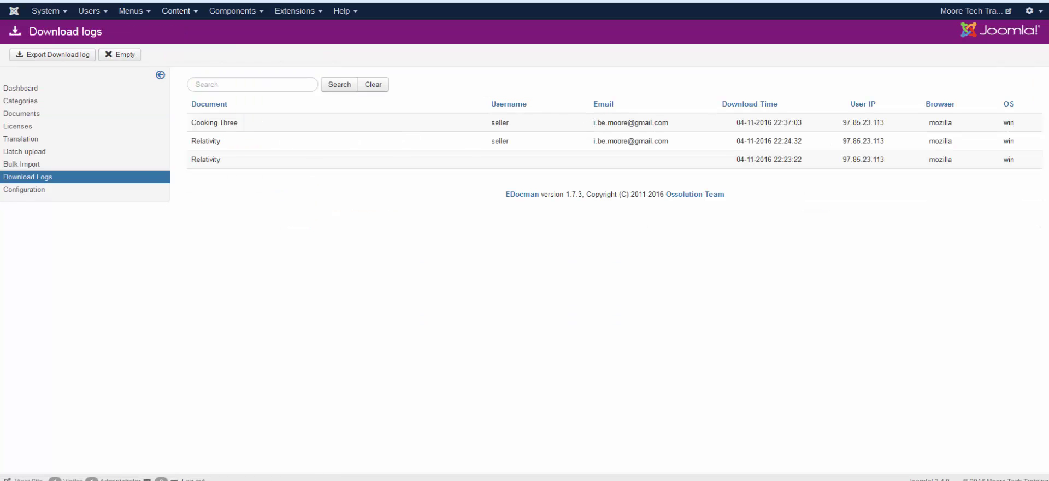
key(ctrl+Tab)
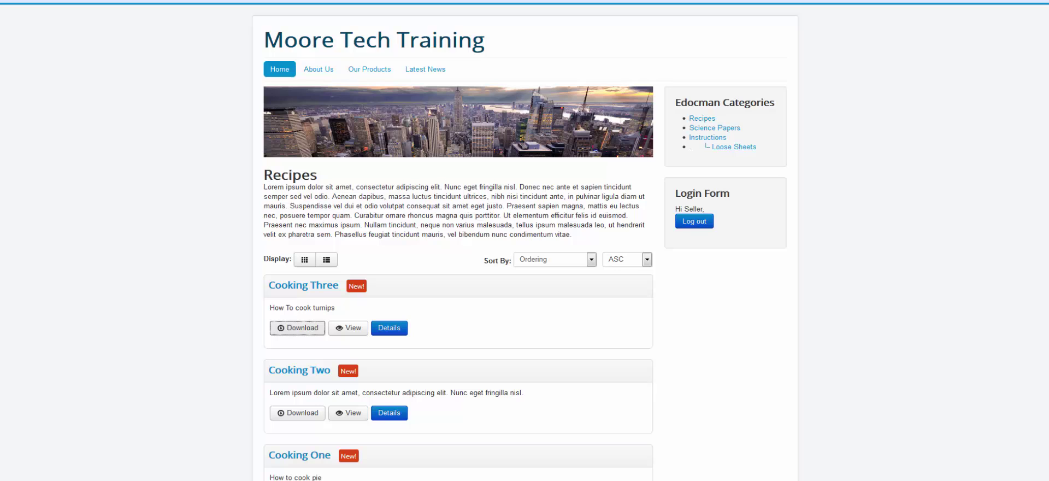
key(ctrl+Tab)
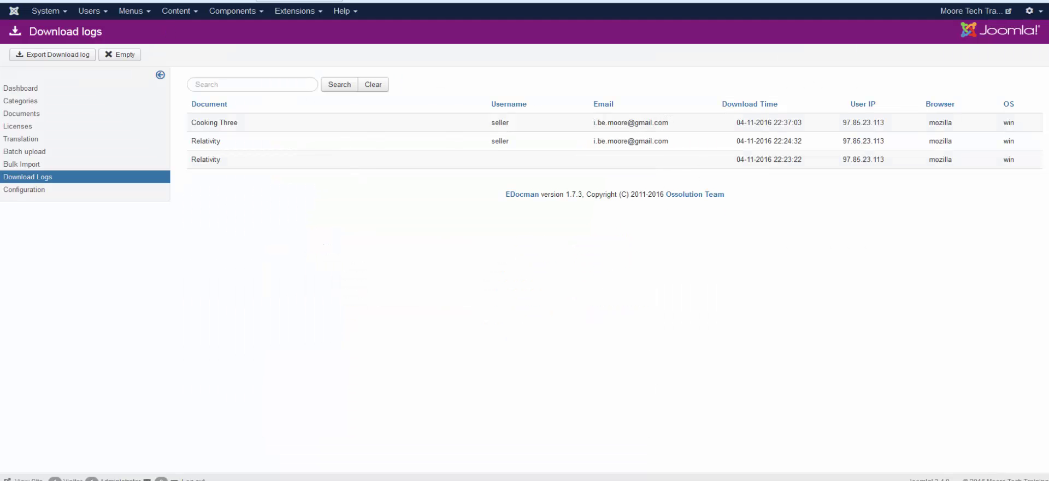
key(ctrl+Tab)
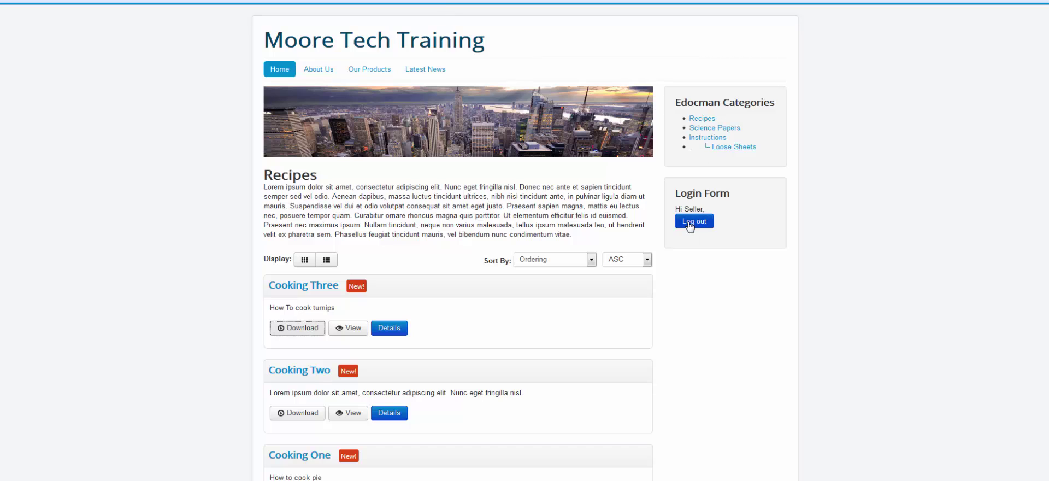
Log out, download Cooking One as a guest, and reload Download Logs to see the entry without a username.
click(694, 221)
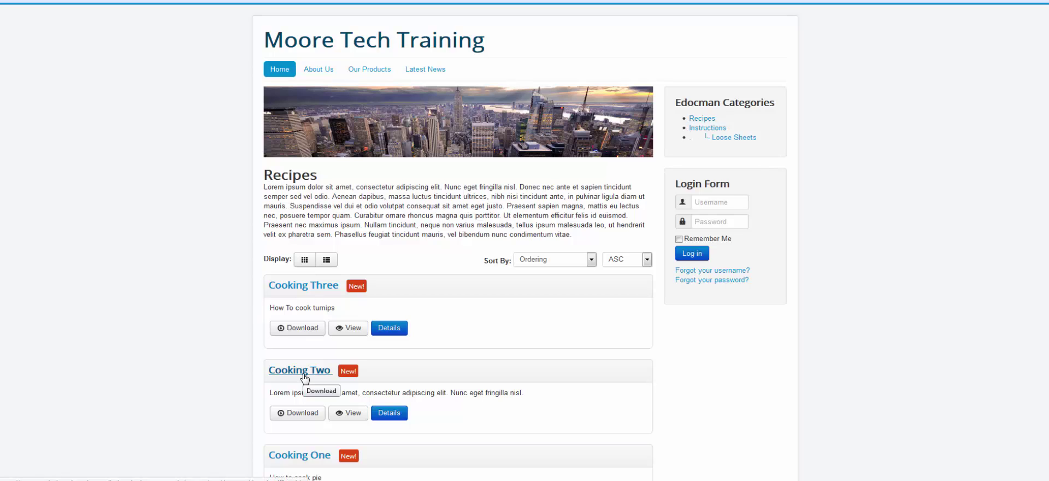
click(313, 461)
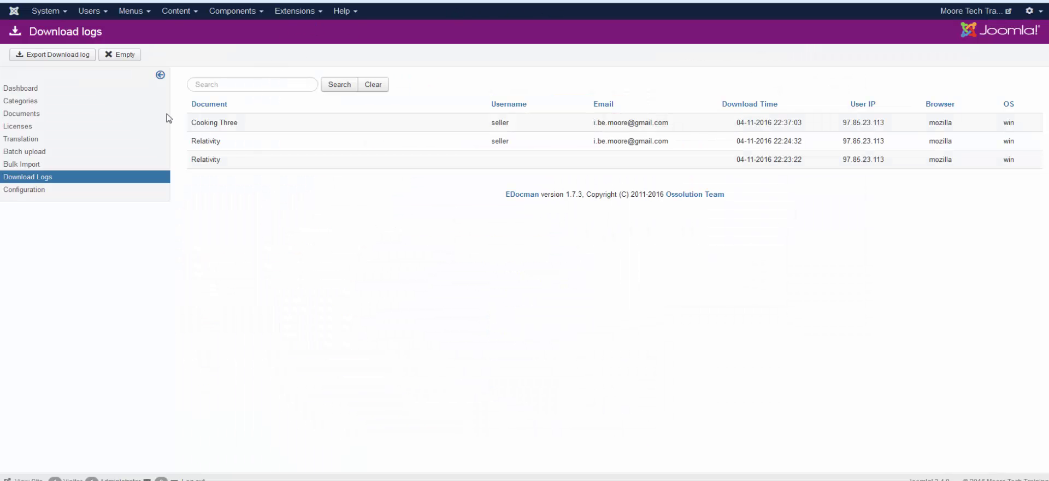
click(30, 177)
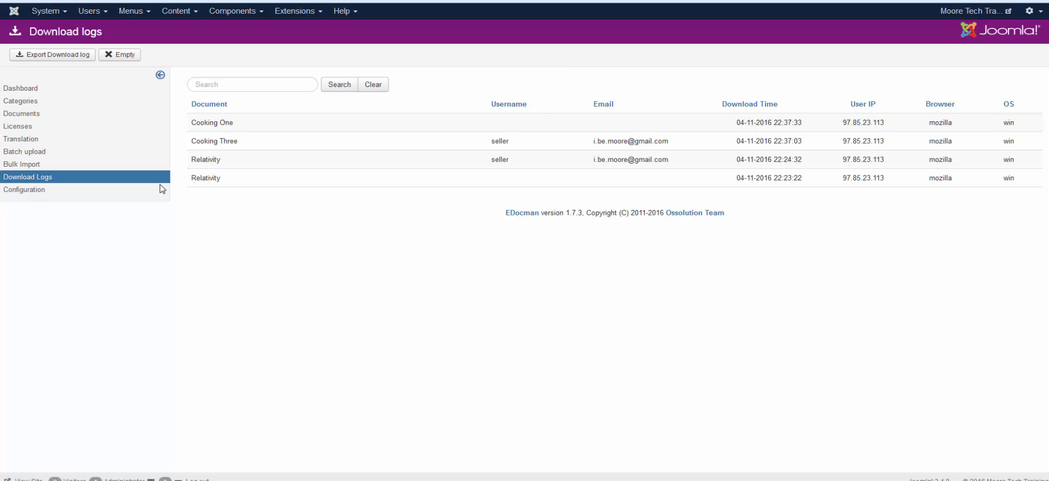
Set Collect Downloader Information to Yes in EDocman Configuration and Save & Close.
click(15, 190)
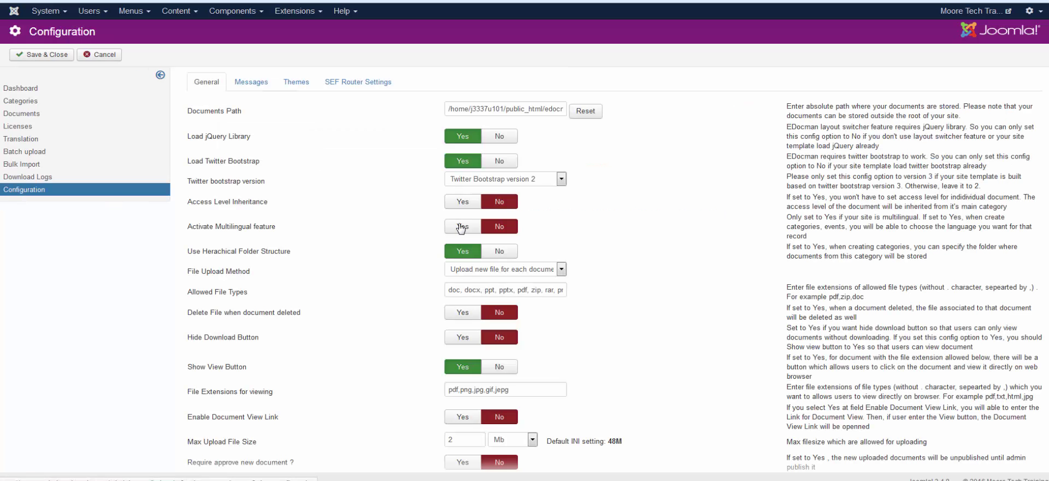
scroll(414, 253, down, 5)
scroll(413, 253, down, 3)
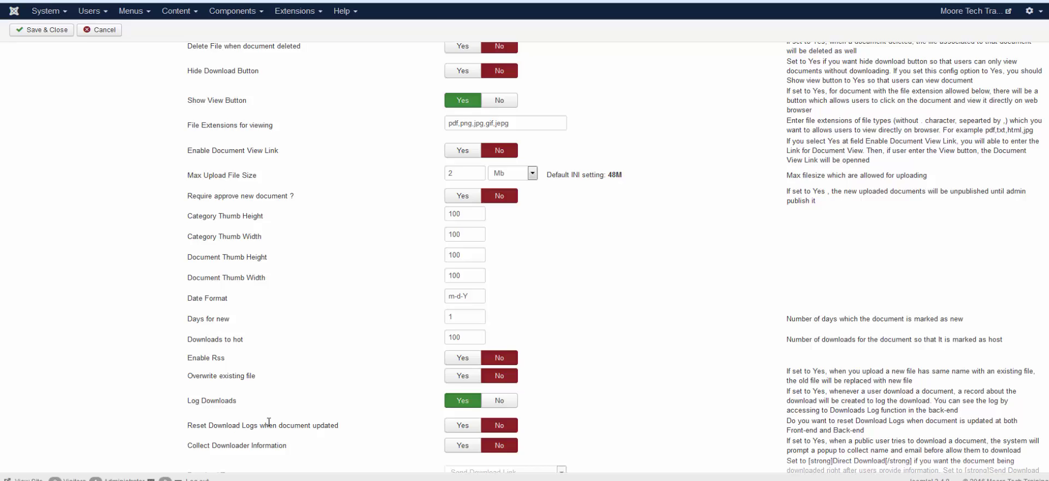
scroll(269, 423, up, 1)
scroll(269, 427, down, 4)
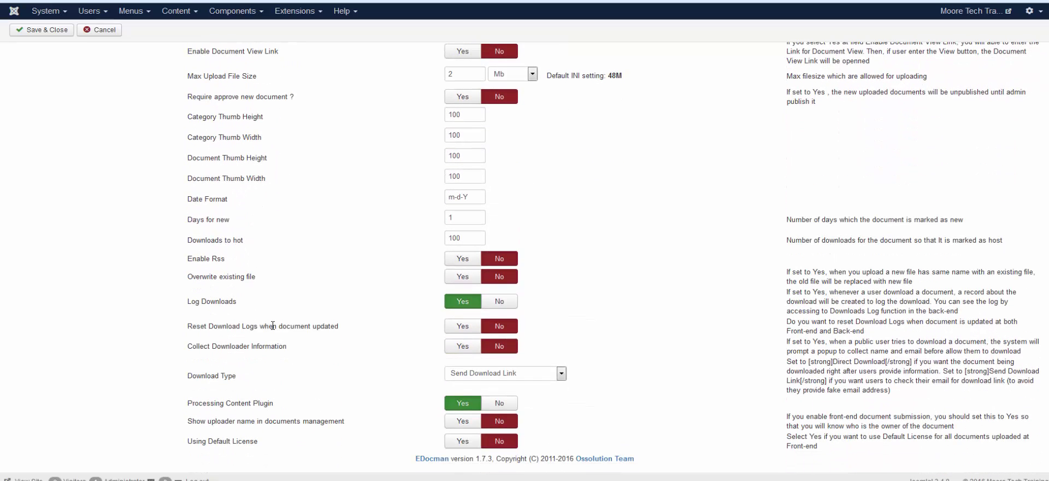
click(471, 350)
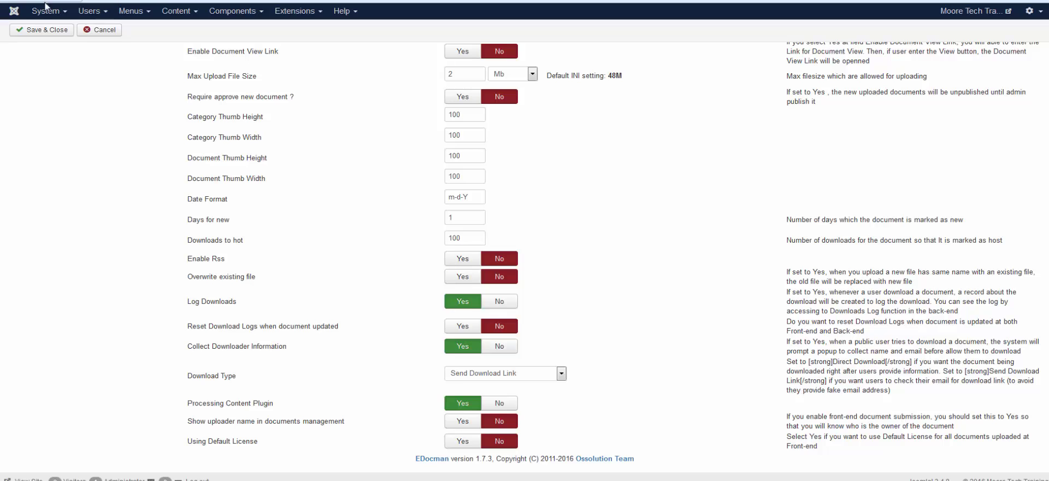
click(35, 31)
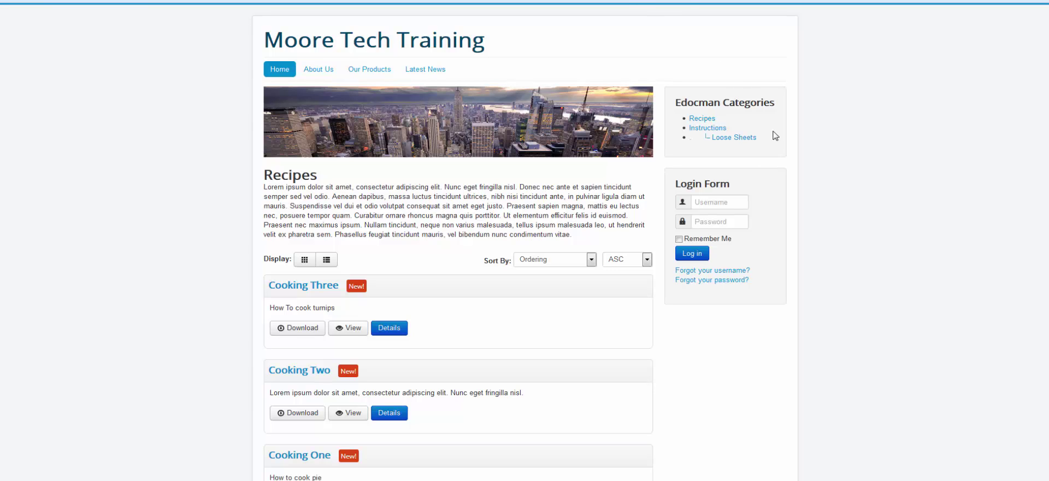
Request Cooking Three as a guest with a test name and e-mail, then close the thank-you modal.
click(307, 331)
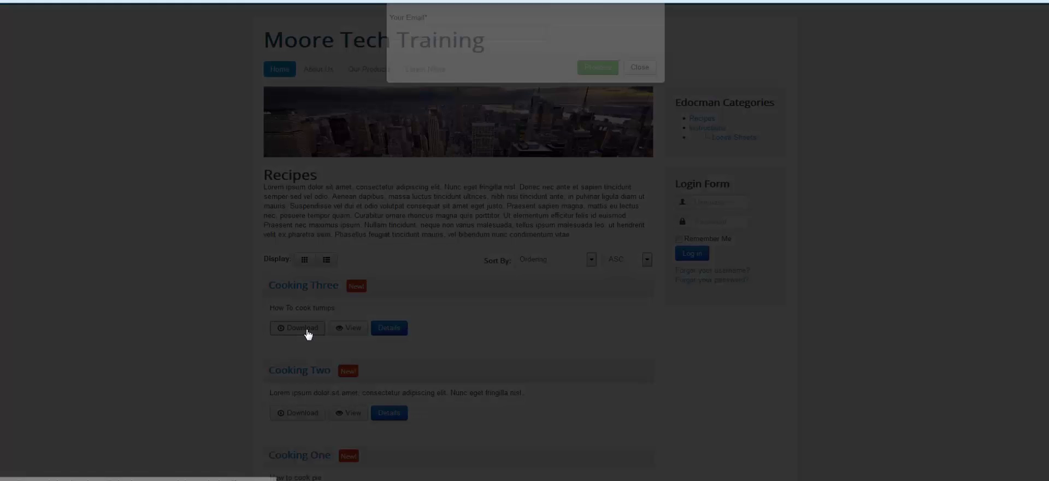
click(427, 88)
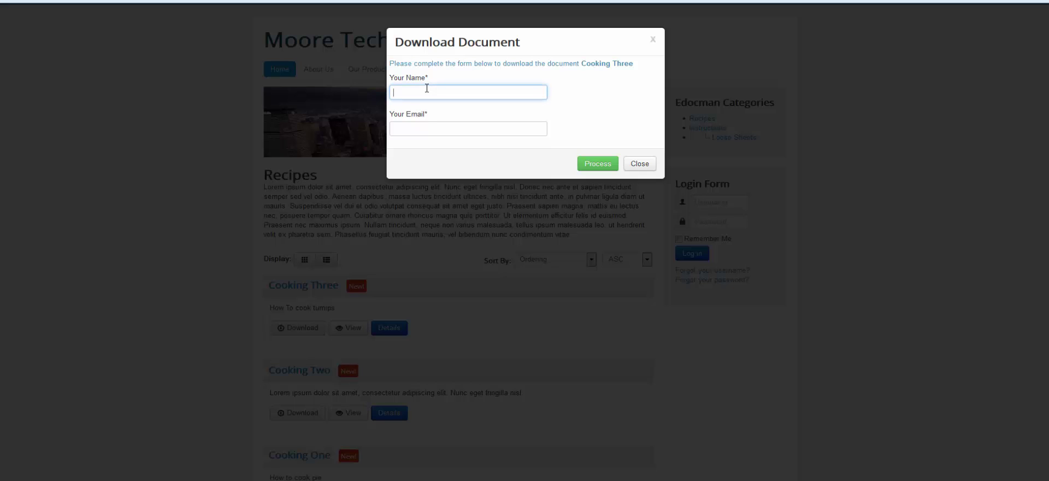
text(tester)
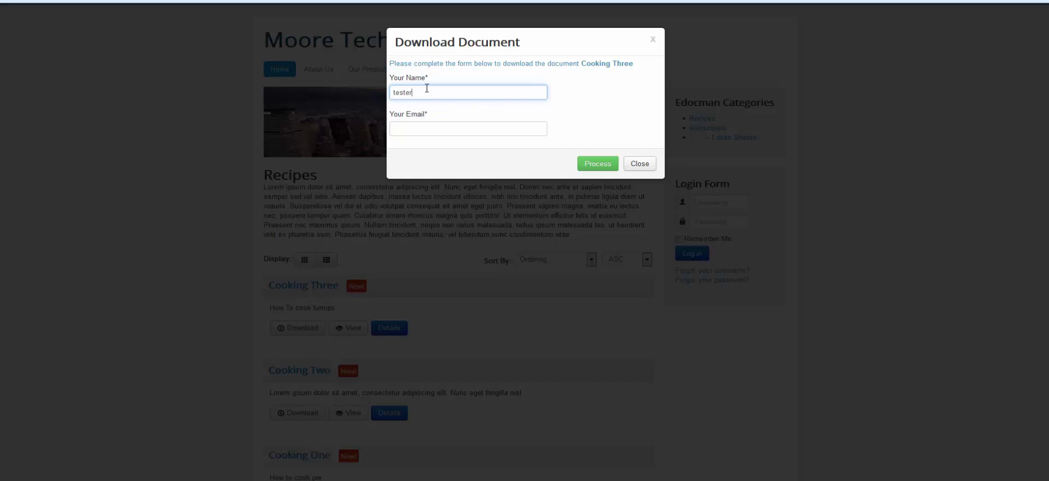
key(Tab)
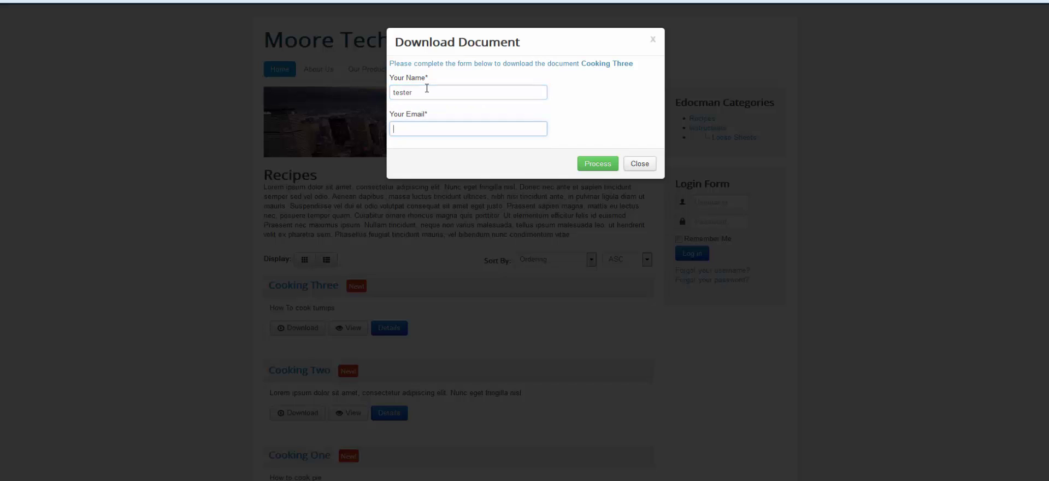
text(bug)
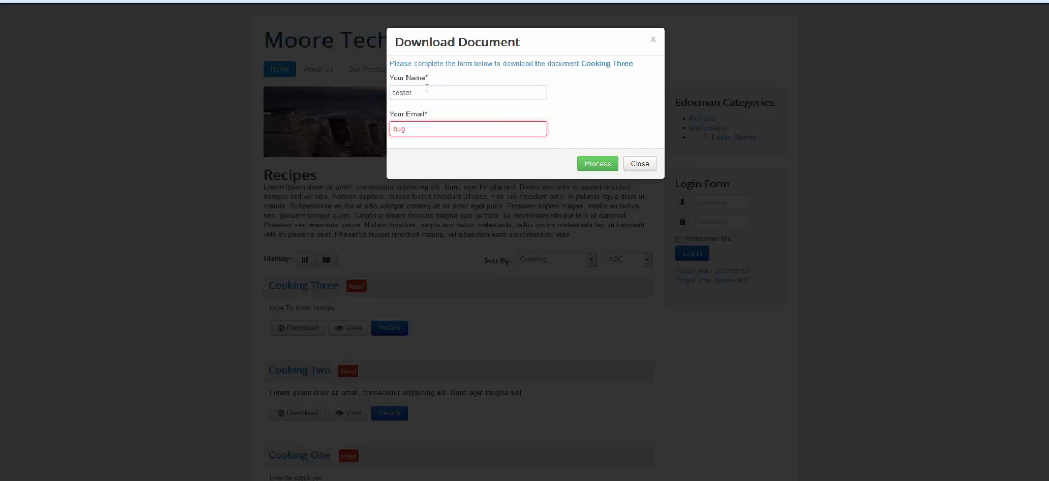
text(@boo.com)
click(605, 165)
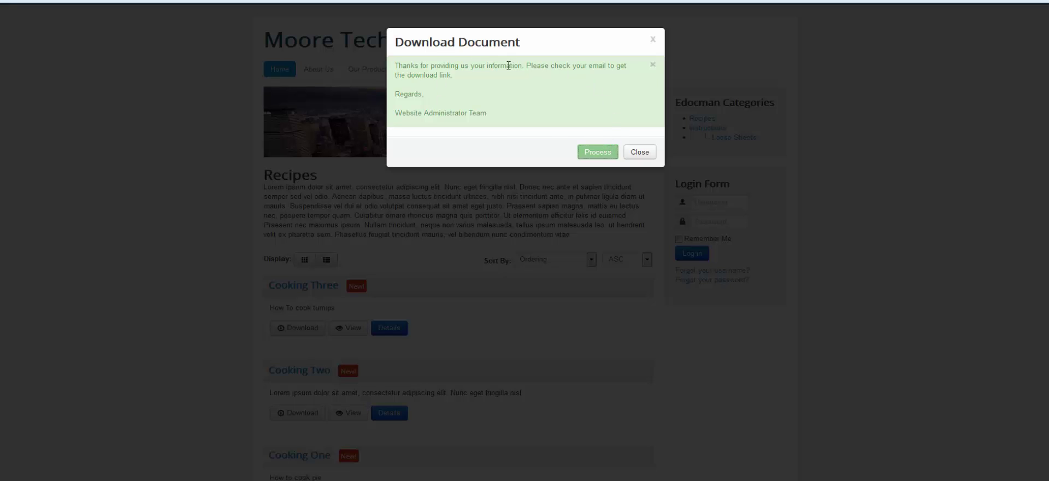
click(654, 39)
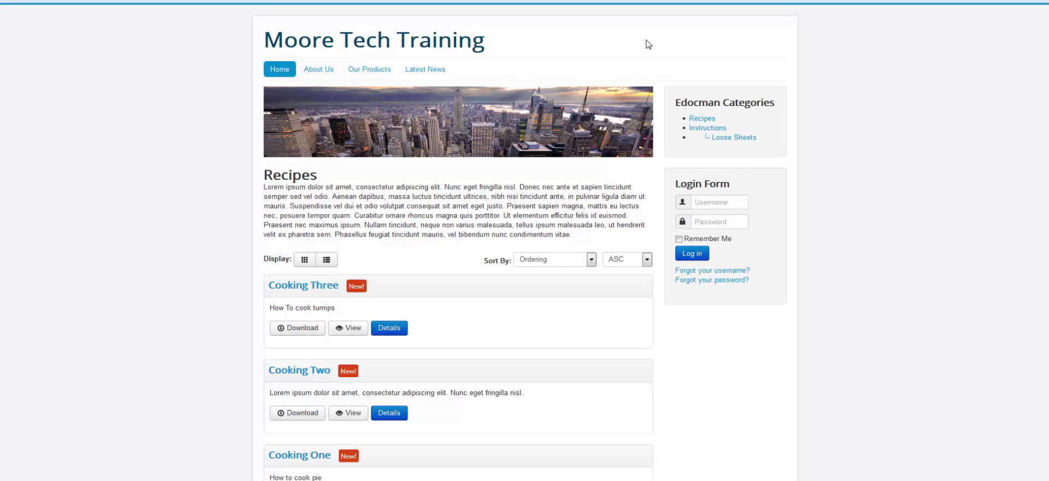
In EDocman Configuration, pick Direct Download as the Download Type and Save & Close.
key(ctrl+Tab)
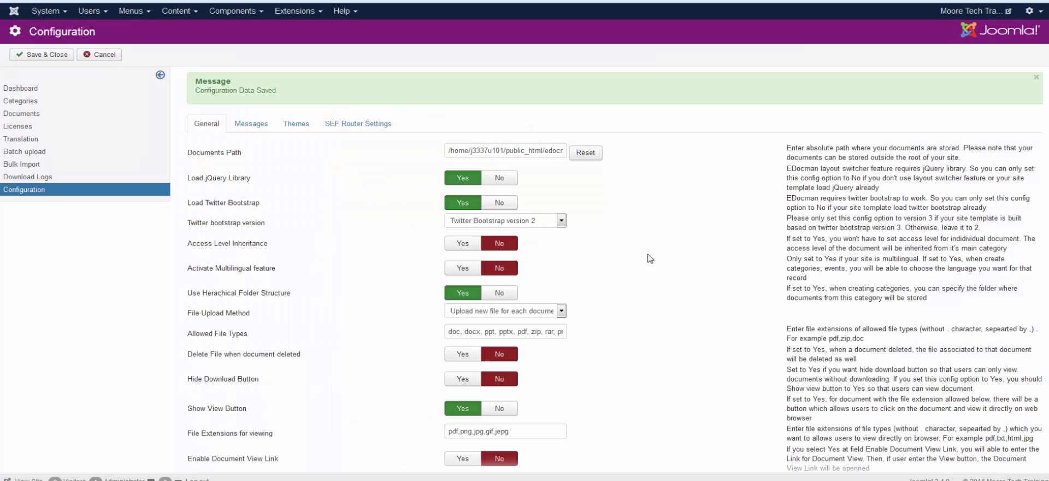
scroll(651, 259, down, 6)
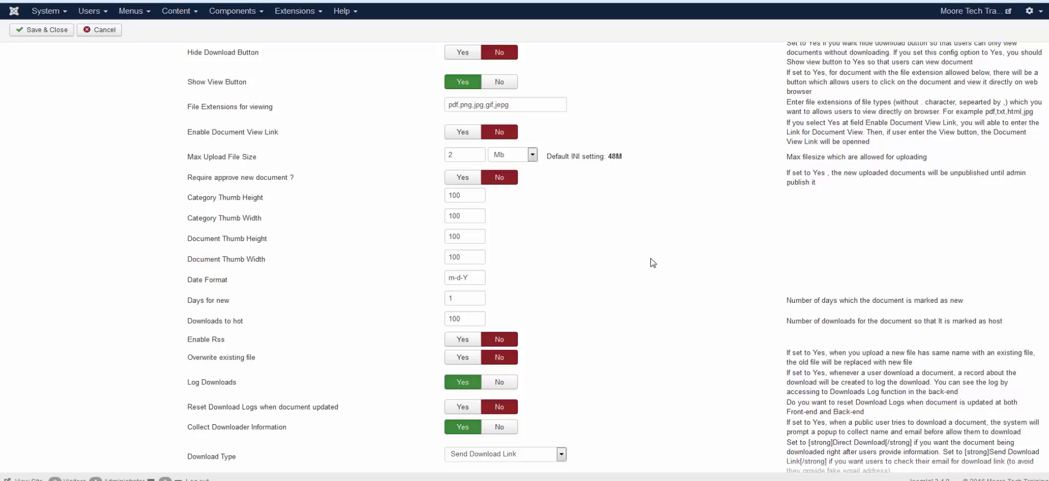
scroll(652, 262, down, 2)
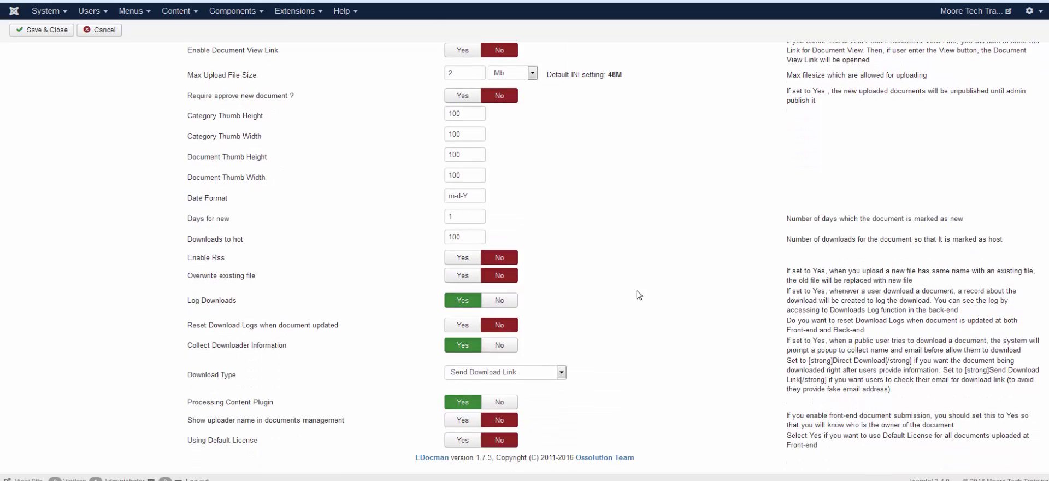
click(501, 371)
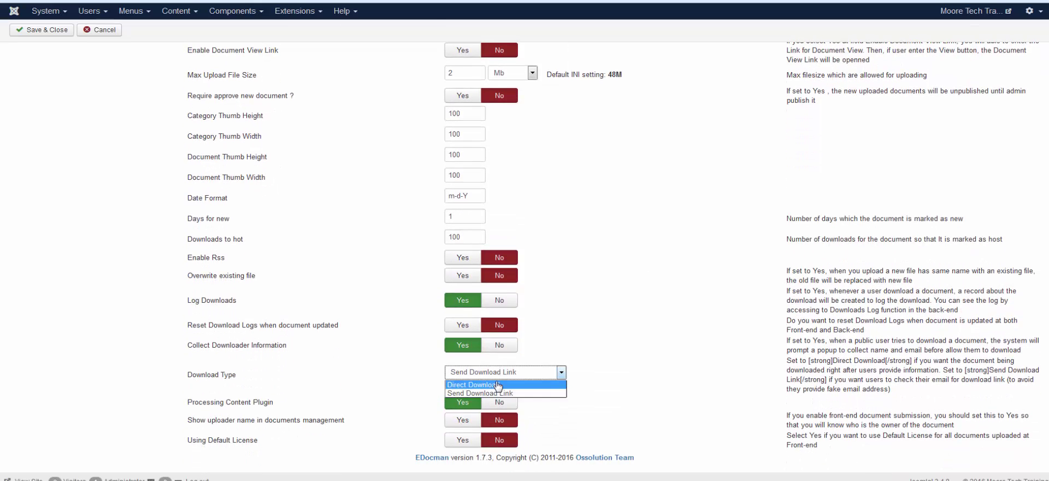
click(498, 385)
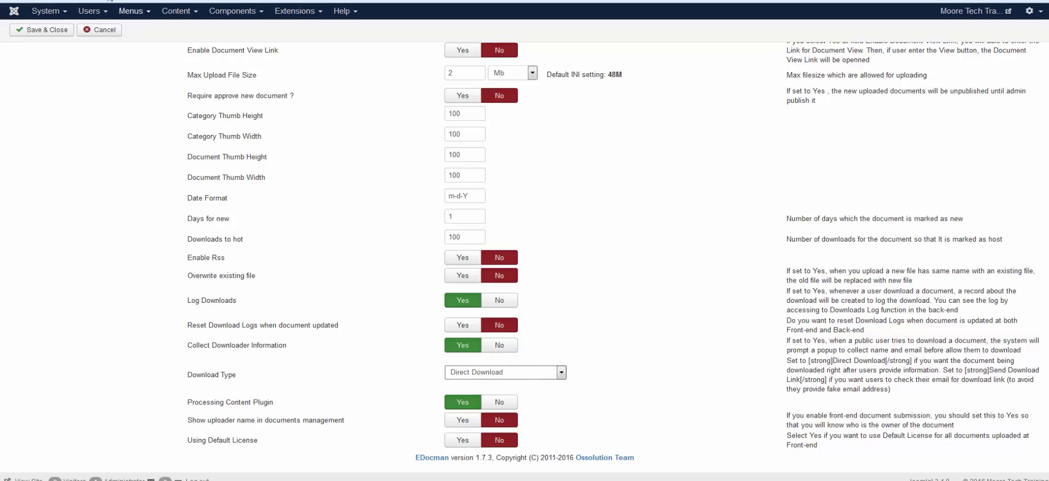
click(43, 29)
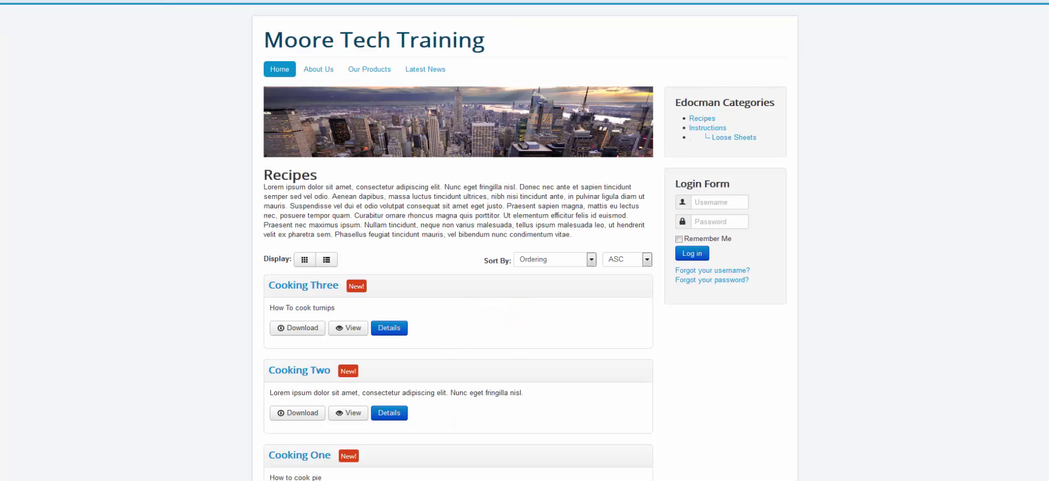
Submit Cooking Two's guest form with a test name and e-mail, then dismiss the save prompt and modal.
scroll(481, 390, down, 3)
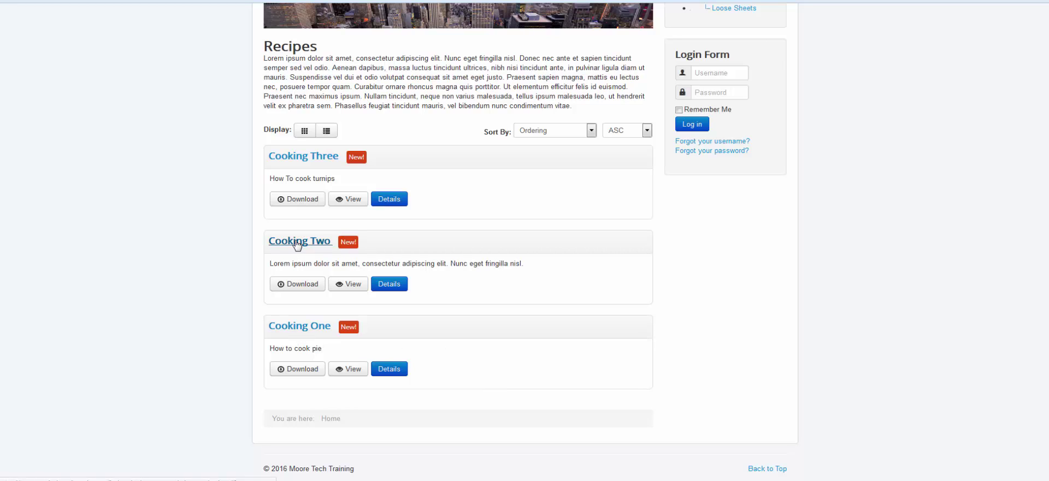
click(301, 282)
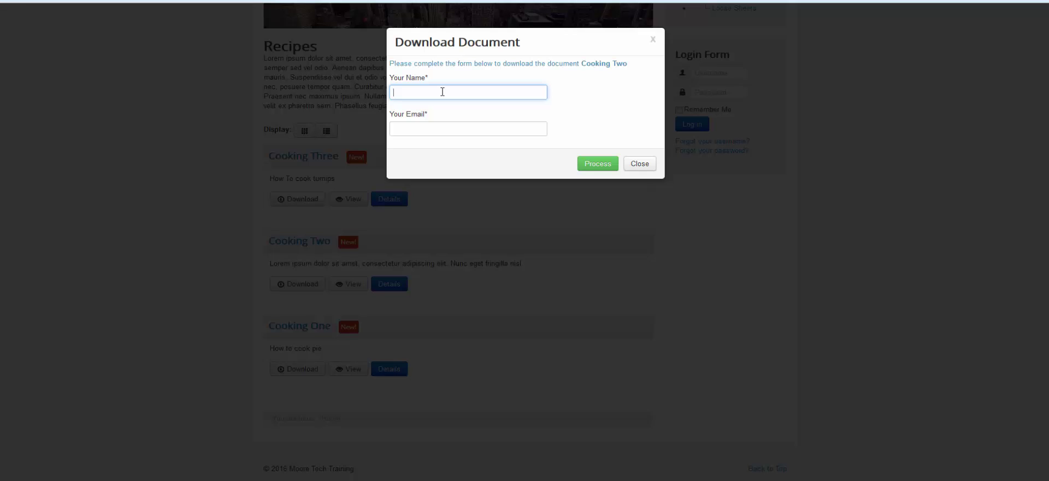
text(testa)
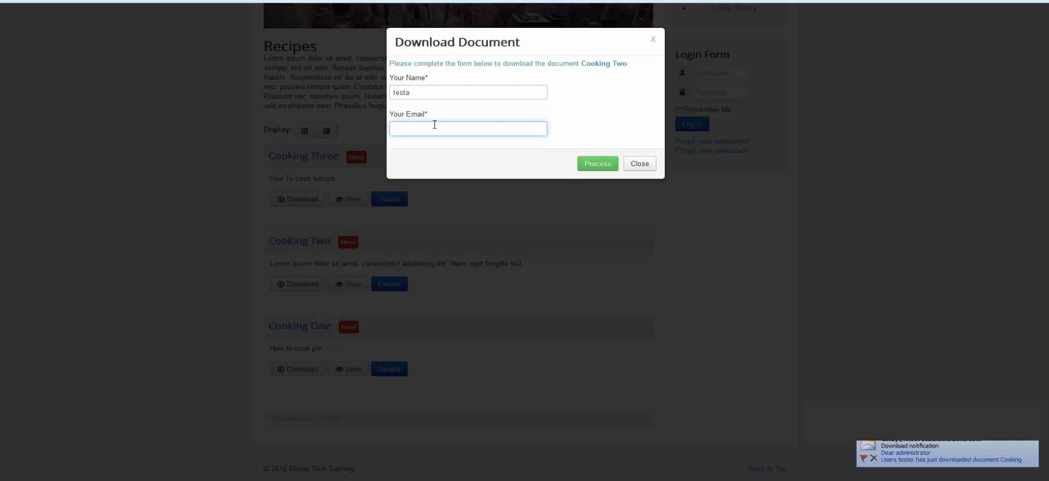
text(bug)
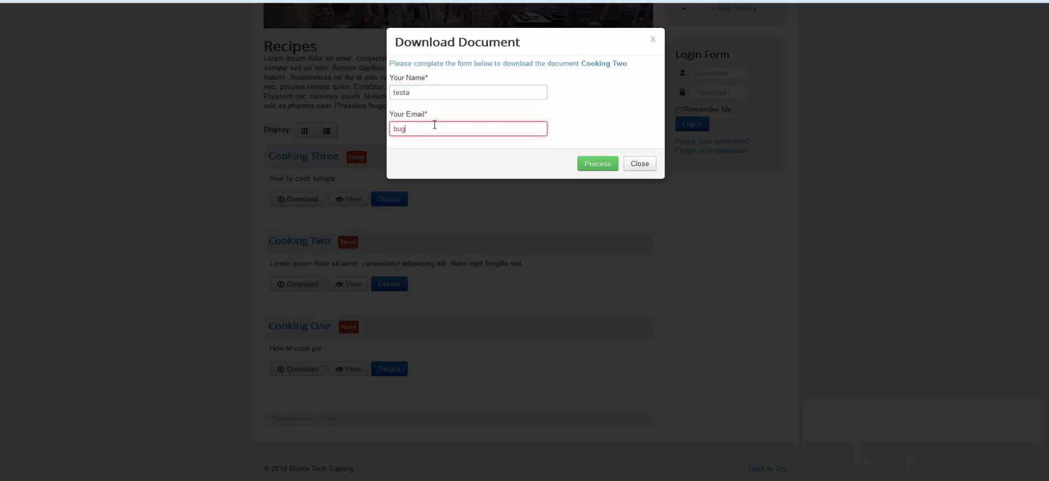
text(@booboo.com)
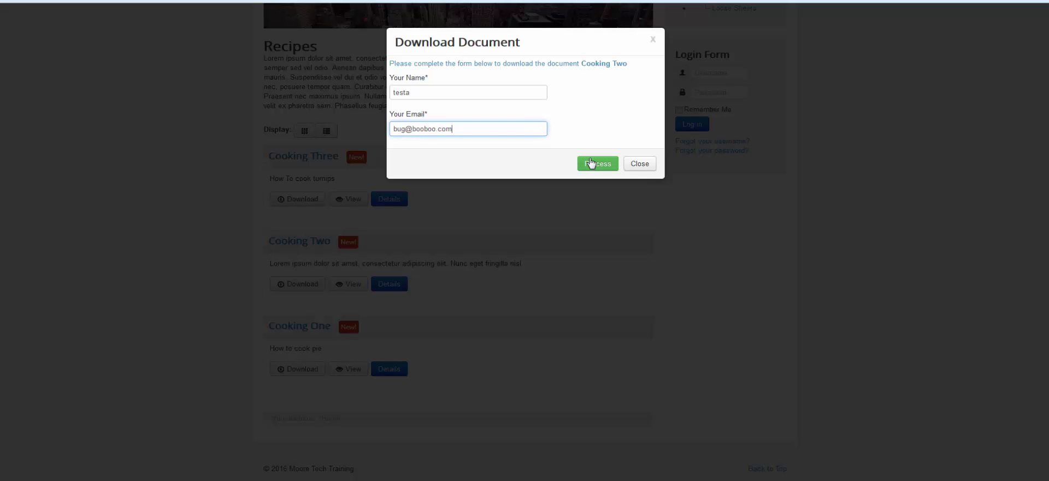
click(593, 164)
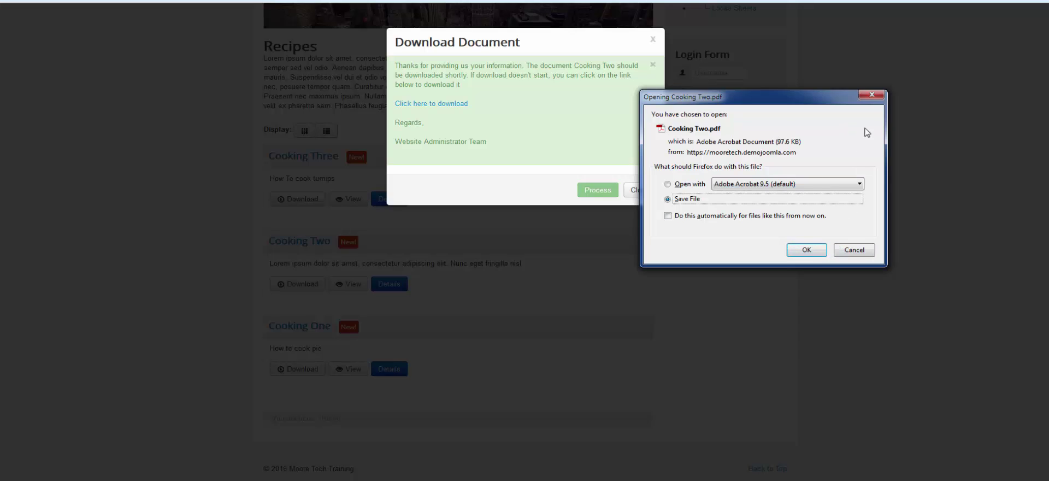
click(872, 94)
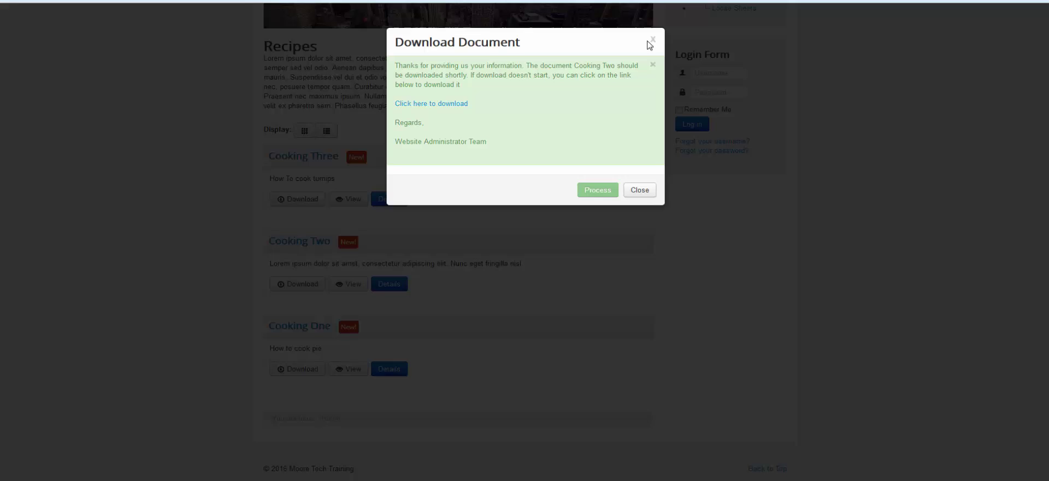
click(652, 39)
scroll(798, 336, up, 3)
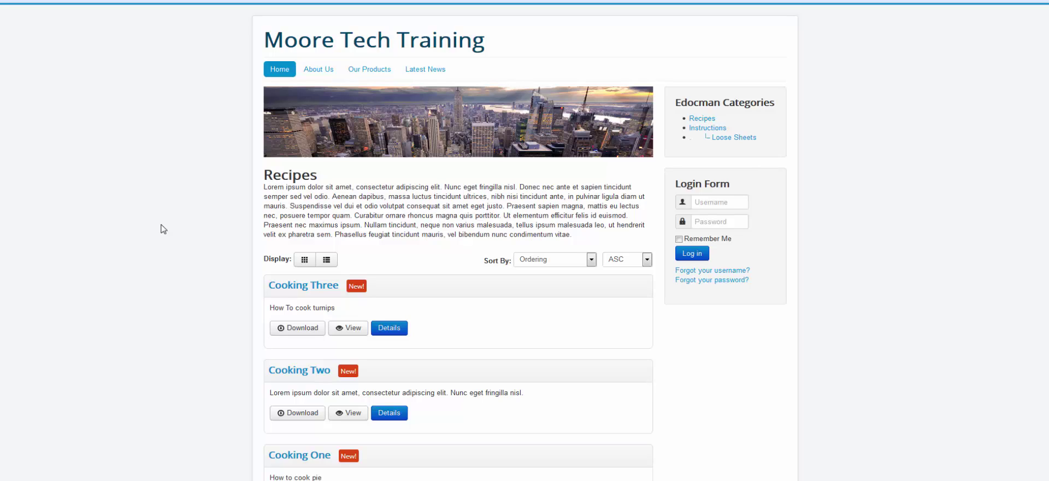
Scroll EDocman Configuration down to Download Type and reselect Direct Download.
key(ctrl+Tab)
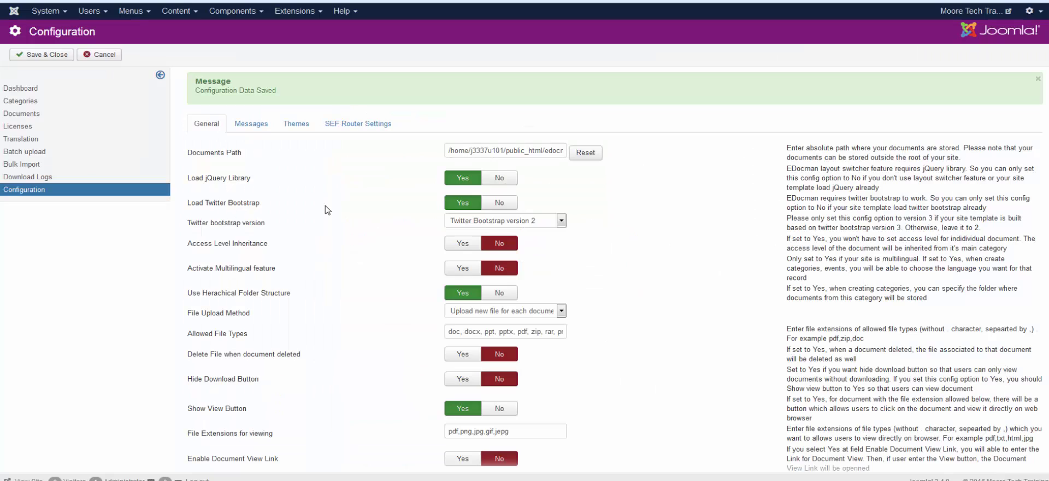
scroll(354, 322, down, 3)
scroll(354, 322, down, 3)
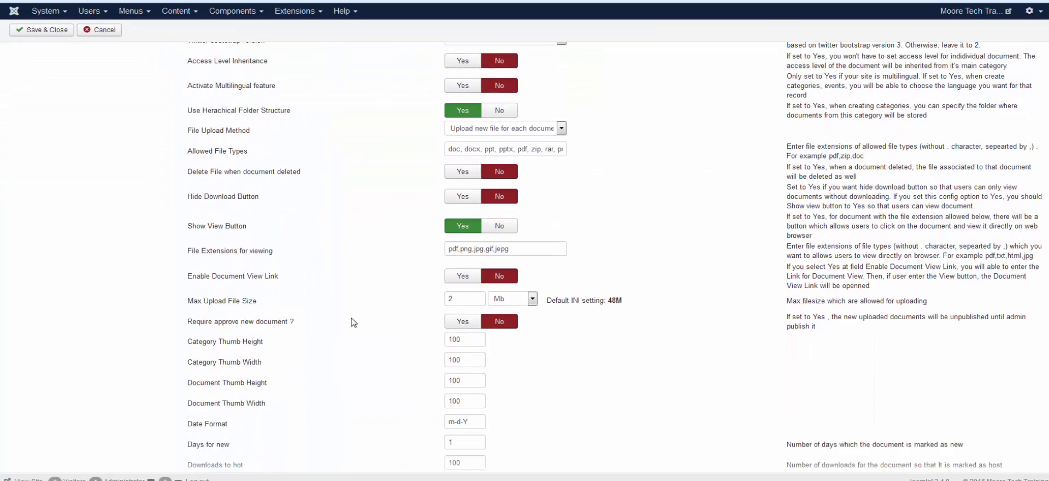
scroll(354, 322, down, 3)
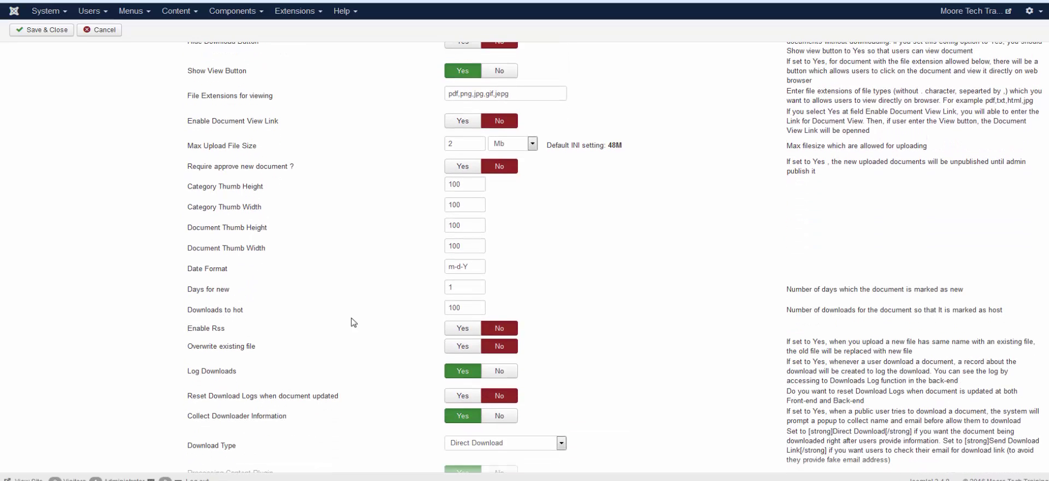
scroll(376, 386, down, 1)
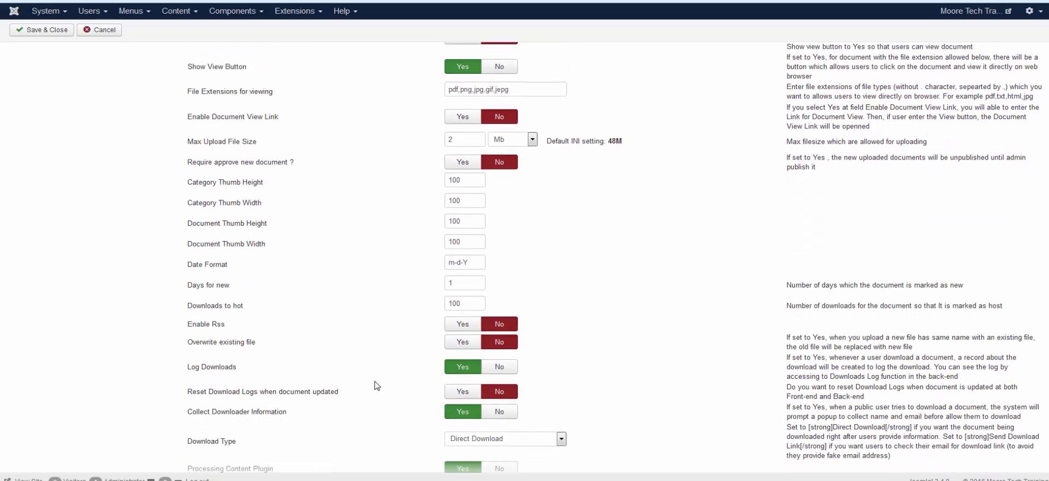
scroll(376, 386, down, 2)
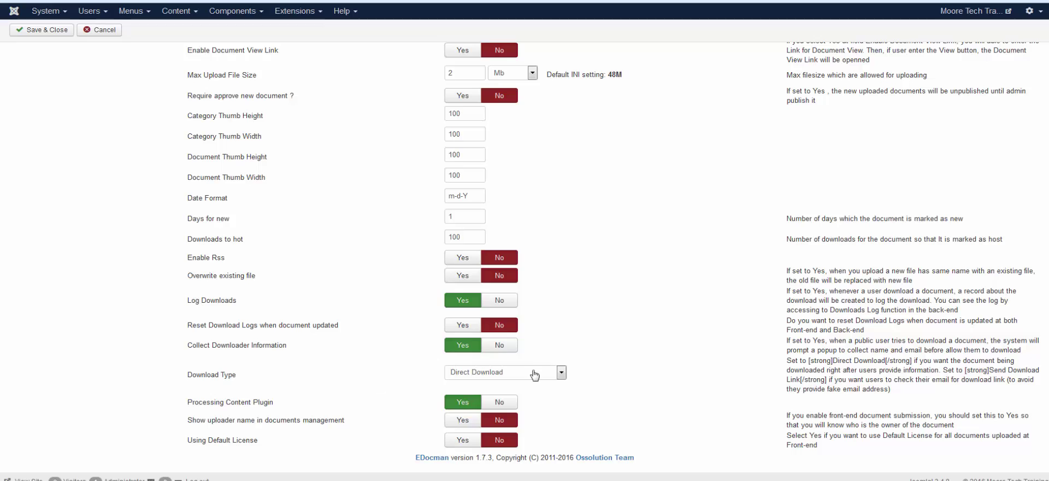
click(550, 379)
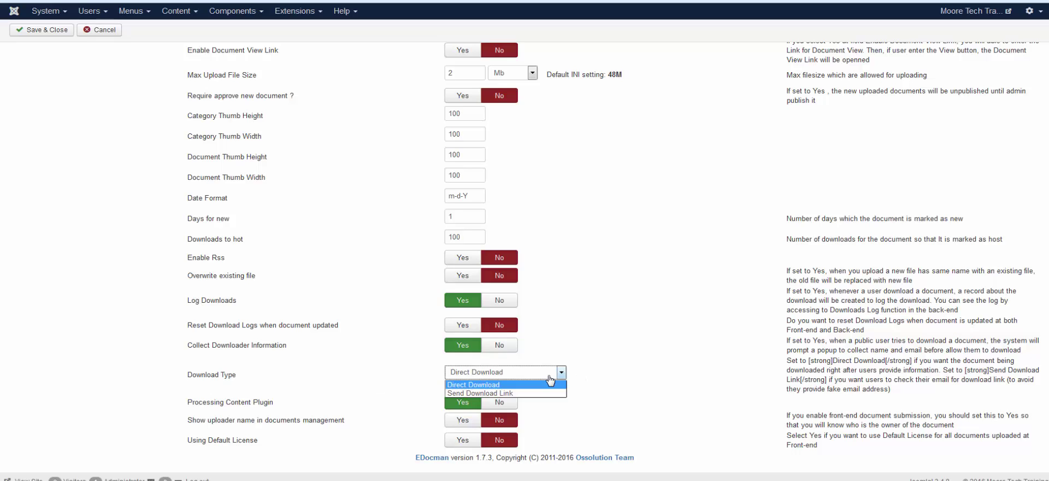
click(549, 377)
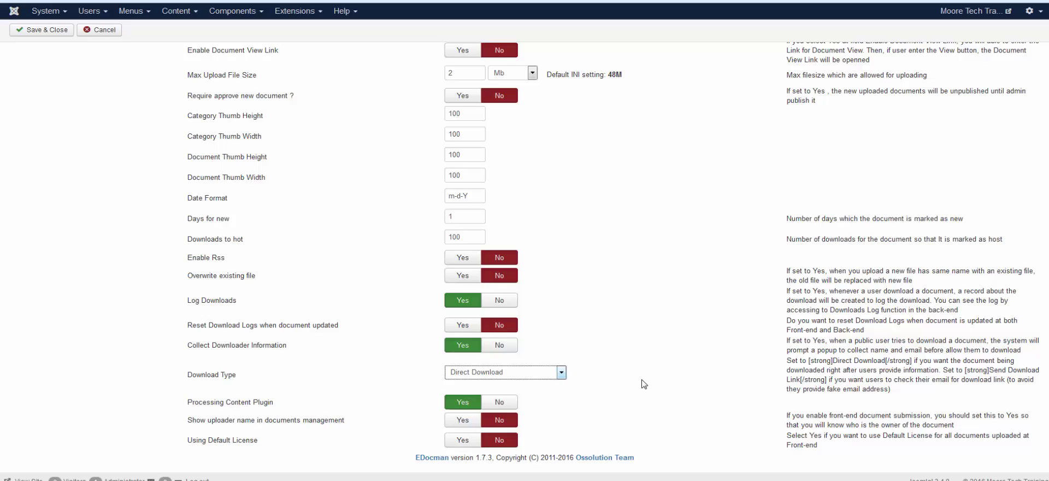
scroll(644, 384, up, 5)
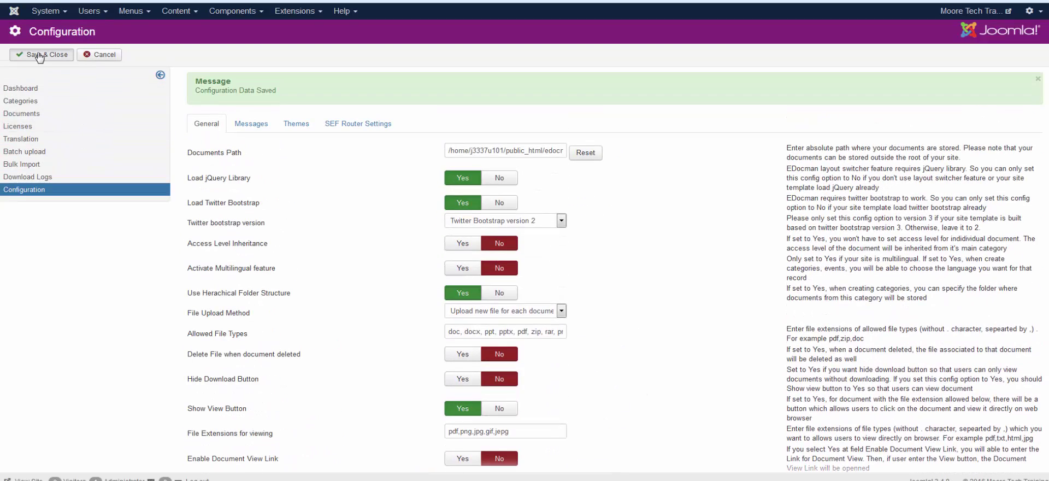
Start a new EDocman document and attach the How To Swim PDF file.
click(22, 113)
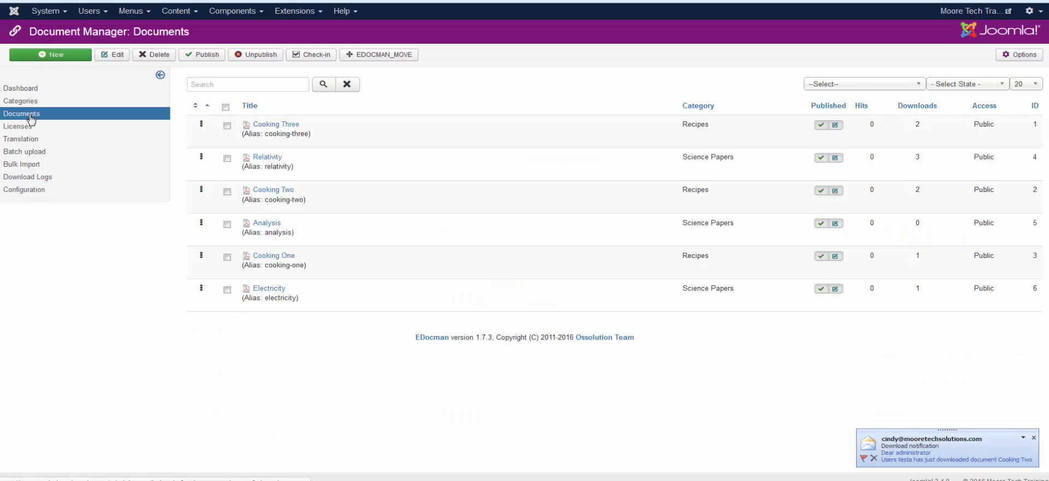
click(60, 53)
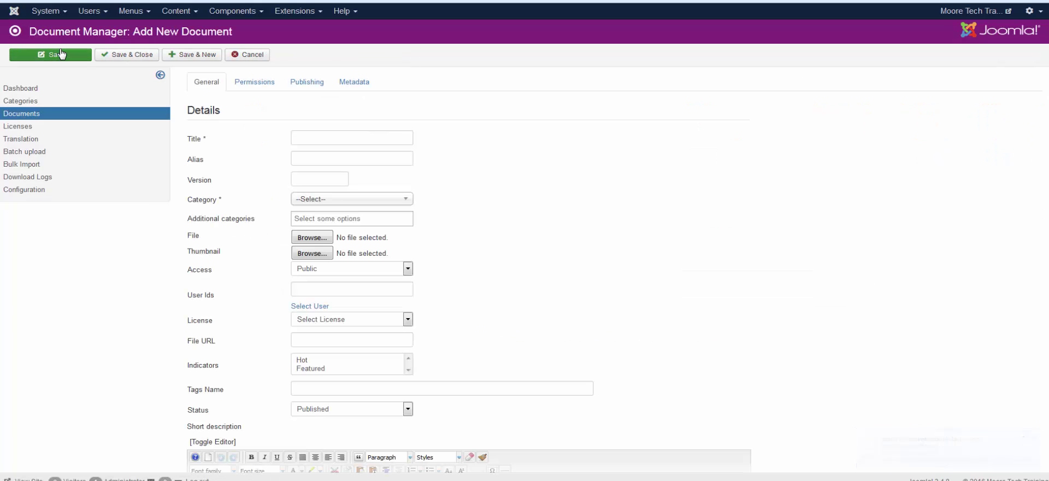
click(333, 141)
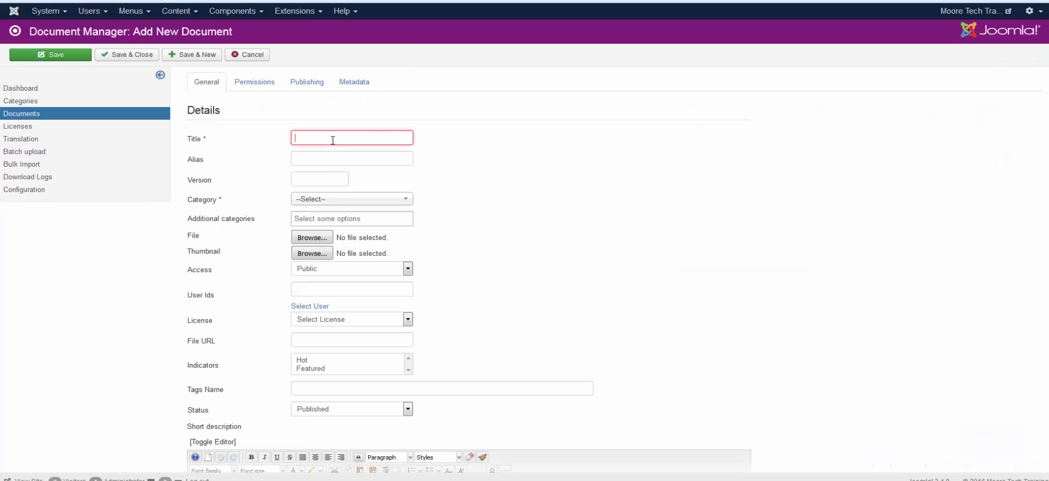
click(335, 200)
click(498, 202)
click(312, 220)
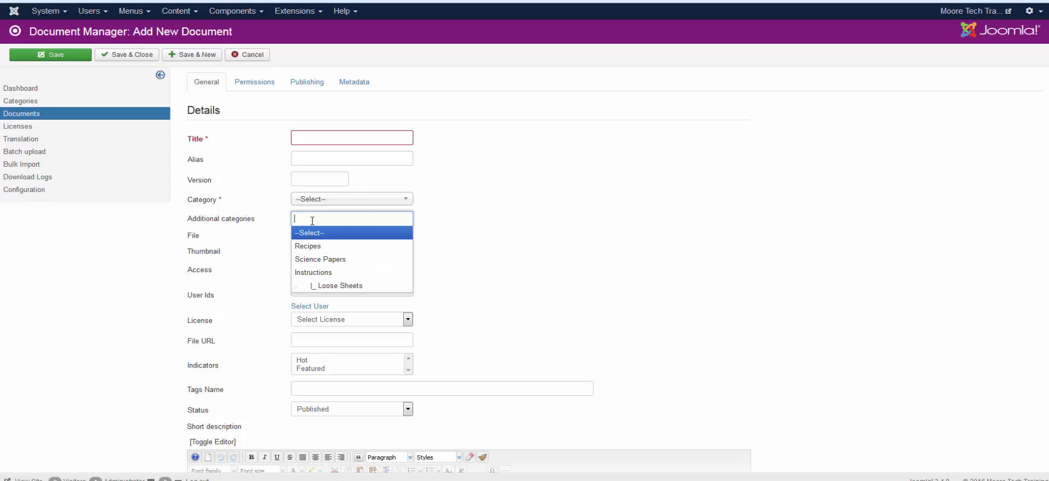
click(535, 192)
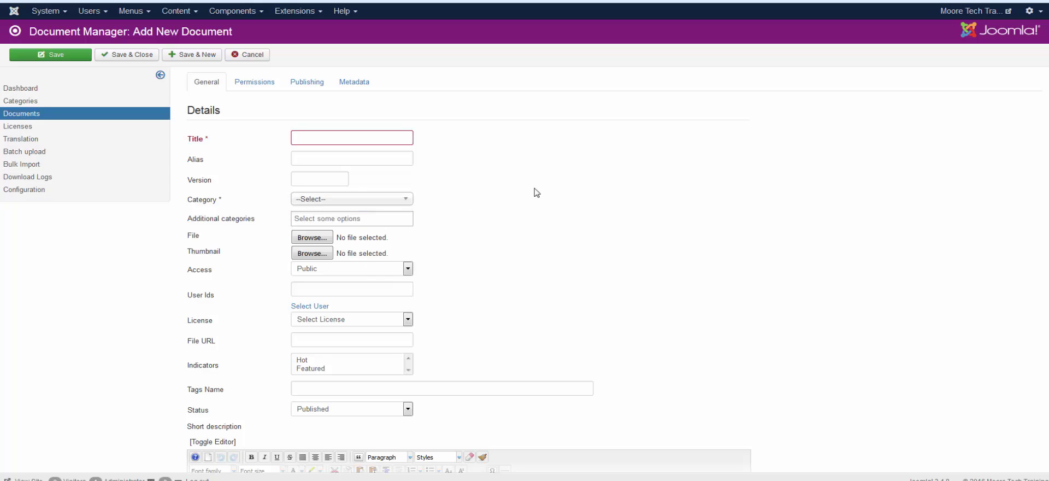
click(323, 239)
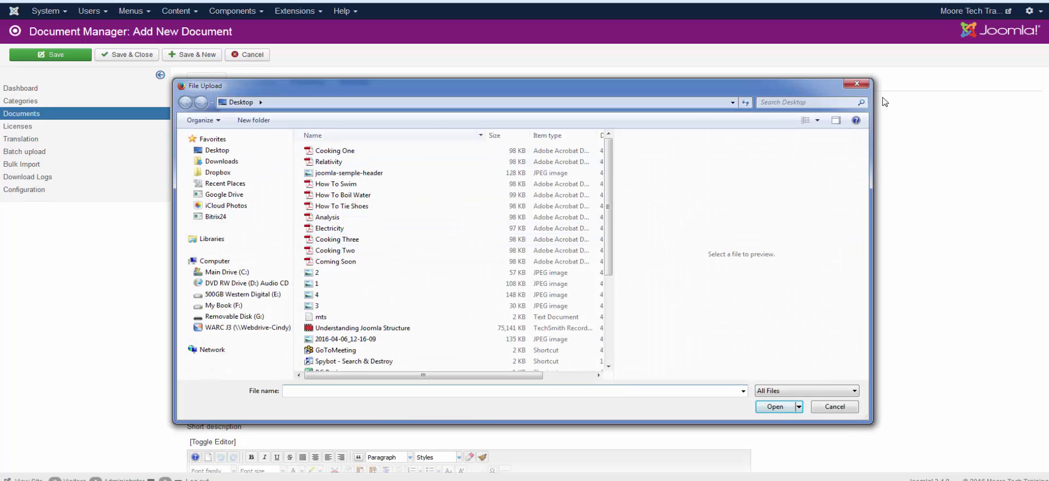
click(857, 84)
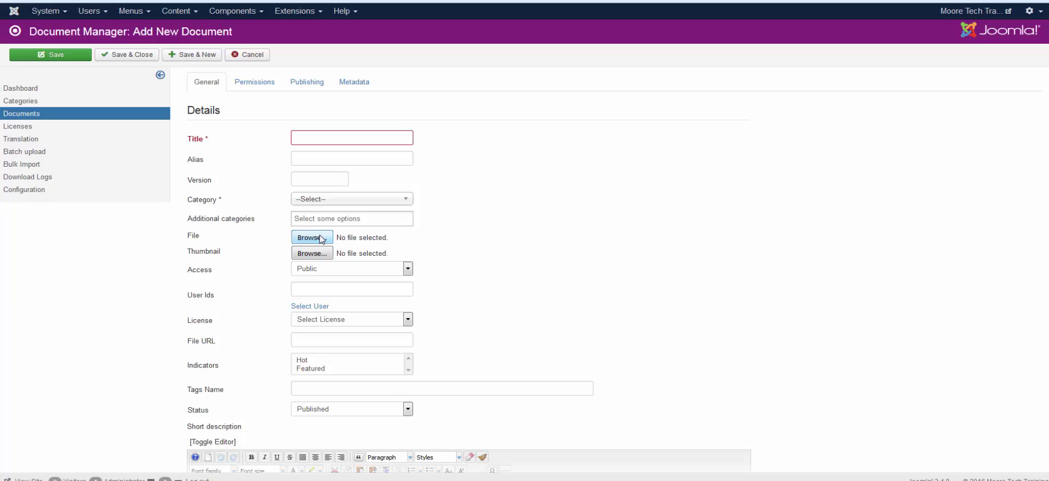
click(322, 239)
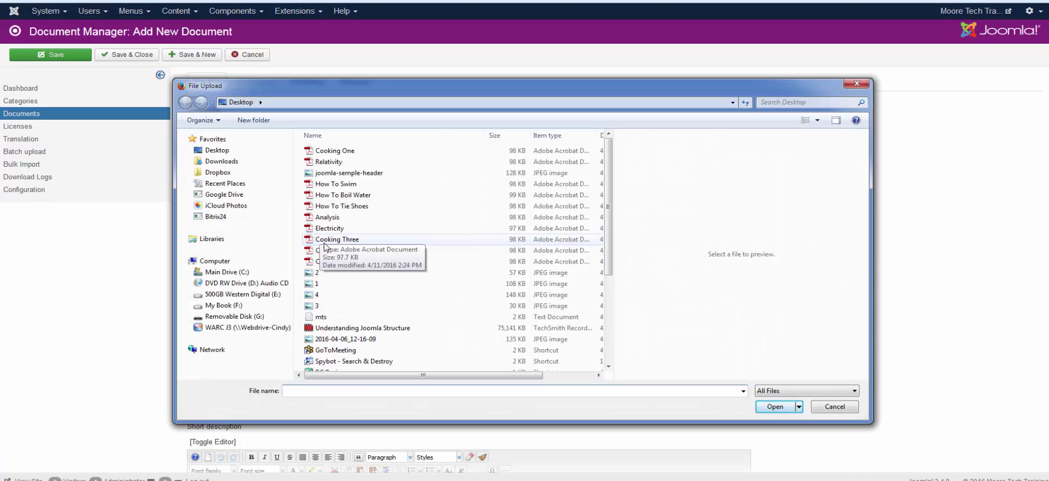
double_click(326, 185)
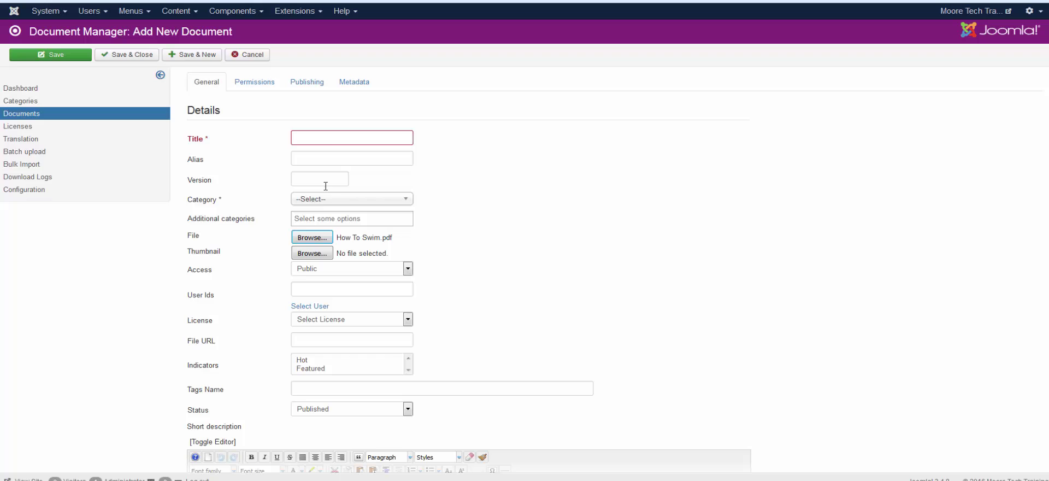
Title it 'How To Swim', set version 1.0.0, and file it under Instructions.
click(330, 138)
text(How To Swim)
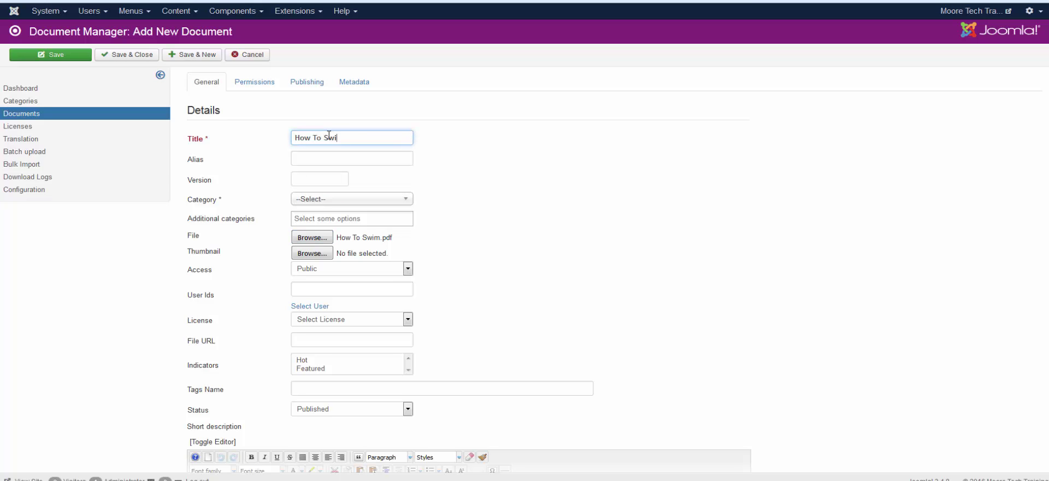
click(303, 155)
click(320, 182)
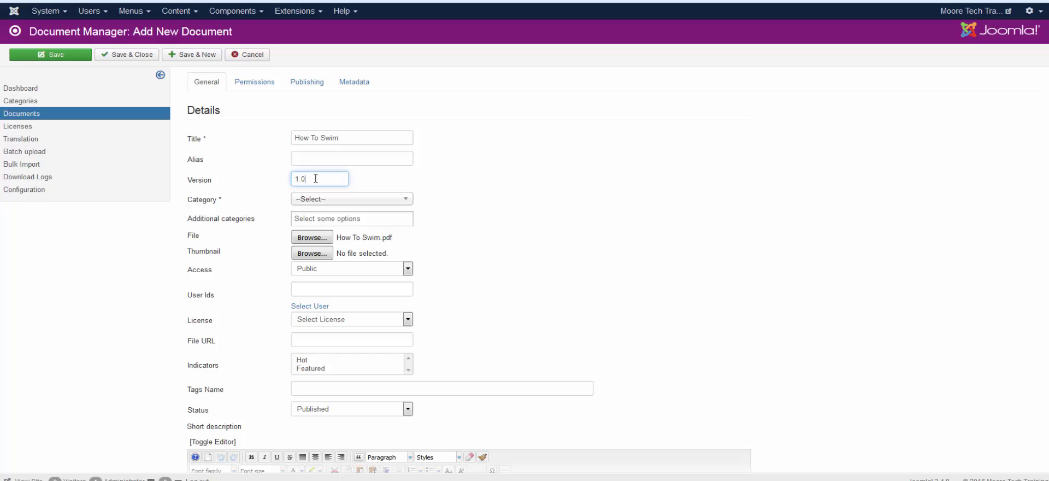
text(1.0.0)
click(345, 204)
click(322, 250)
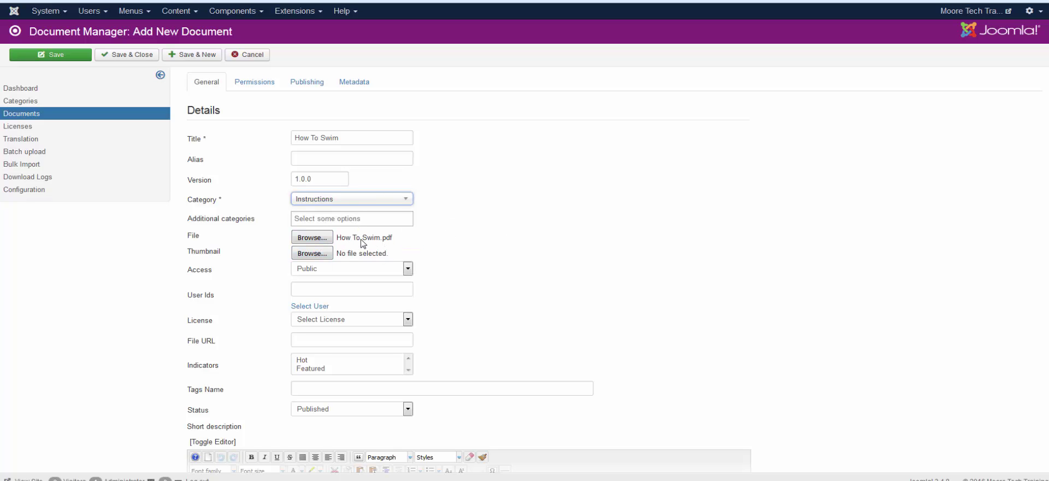
Paste the lorem ipsum paragraph into Short description and Save & Close the document.
scroll(570, 275, down, 1)
scroll(570, 275, down, 1)
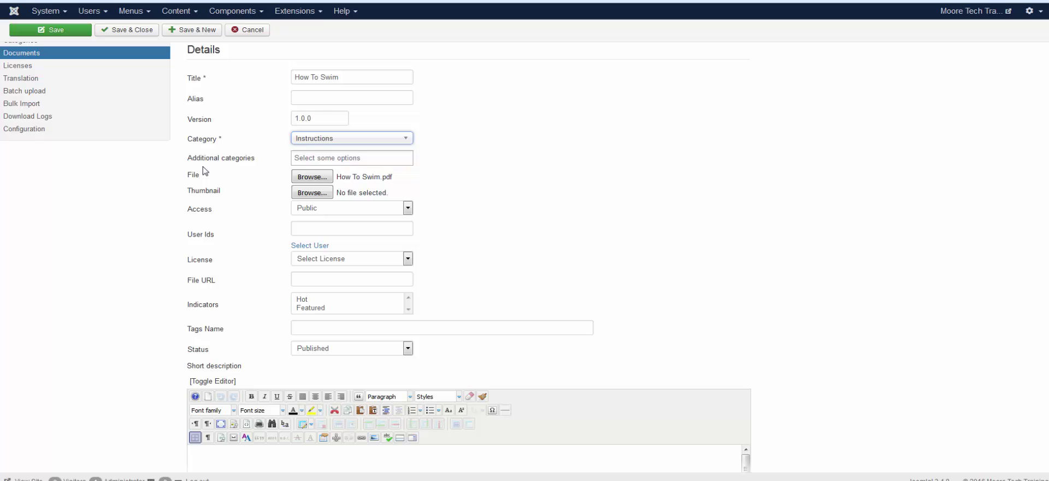
scroll(599, 282, down, 3)
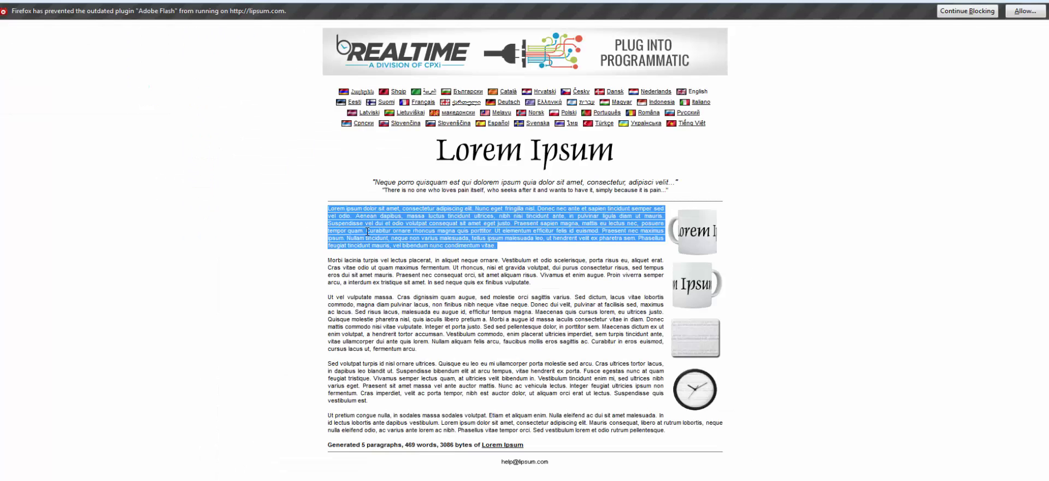
right_click(367, 231)
click(384, 238)
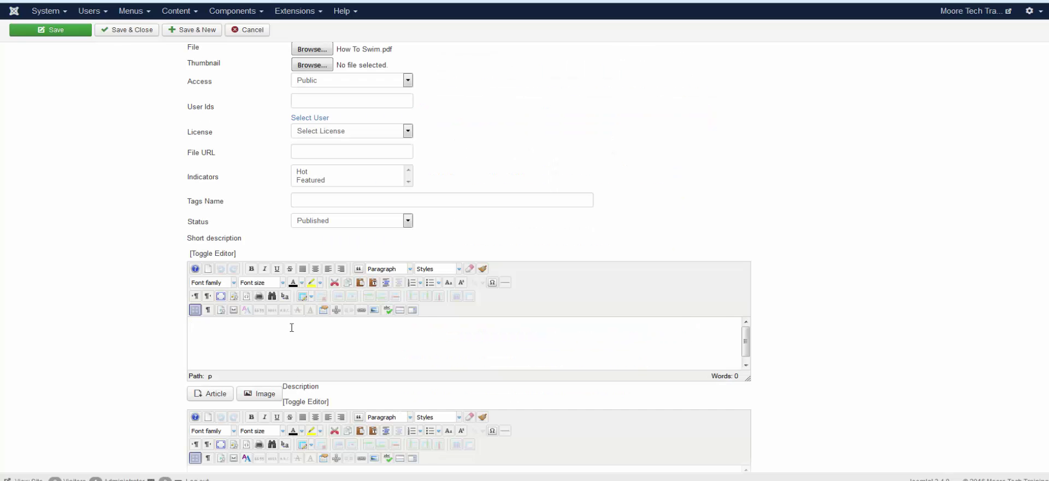
click(292, 327)
text(Lorem ipsum dolor sit amet, consectetur adipiscing elit. Nunc eget fringilla nisl. Donec nec ante et sapien tincidunt semper sed vel odio. Aenean dapibus, massa luctus tincidunt ultrices, nibh nisi tincidunt ante, in pulvinar ligula diam ut mauris. Suspendisse vel dui et odio volutpat consequat sit amet eget justo. Praesent sapien magna, mattis eu lectus nec, posuere tempor quam. Curabitur ornare rhoncus magna quis porttitor. Ut elementum efficitur felis id euismod. Praesent nec maximus ipsum. Nullam tincidunt, neque non varius malesuada, tellus ipsum malesuada leo, ut hendrerit velit ex pharetra sem. Phasellus feugiat tincidunt mauris, vel bibendum nunc condimentum vitae.)
scroll(813, 303, down, 1)
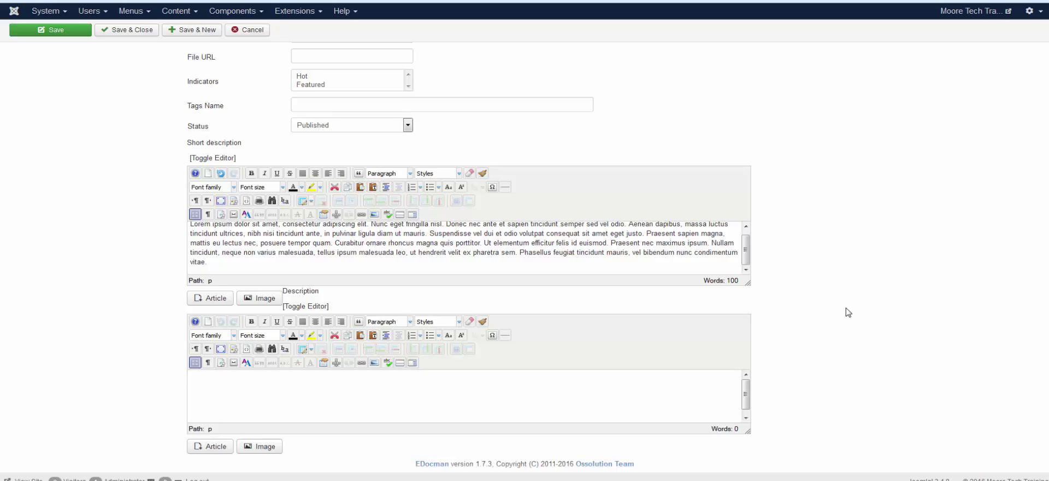
scroll(847, 312, up, 5)
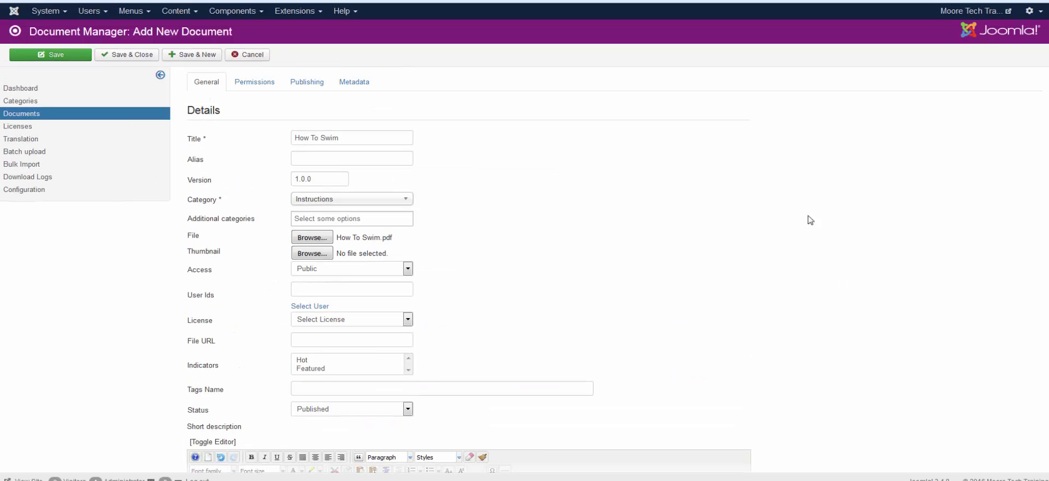
click(124, 54)
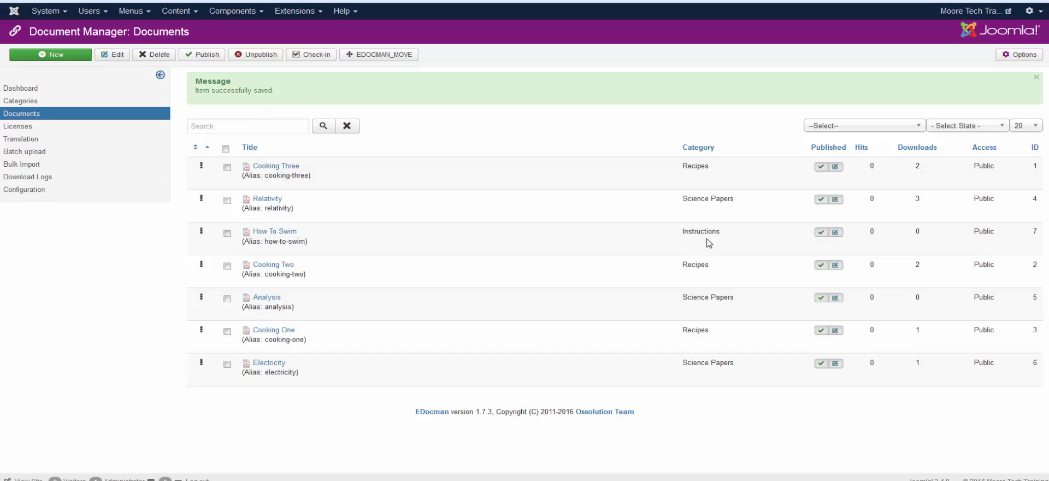
Check How To Swim on the front-end Instructions page, then open EDocman's Batch upload page.
click(298, 1)
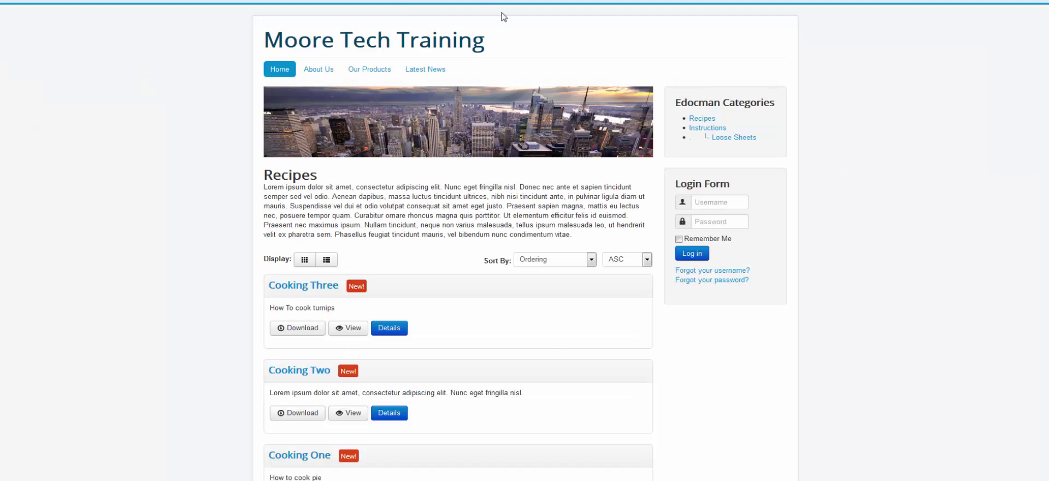
click(704, 129)
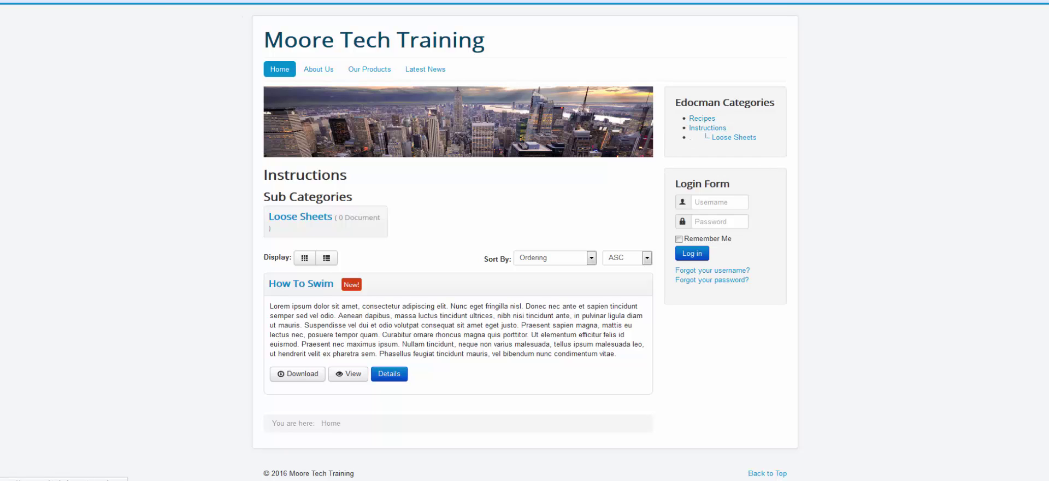
click(121, 1)
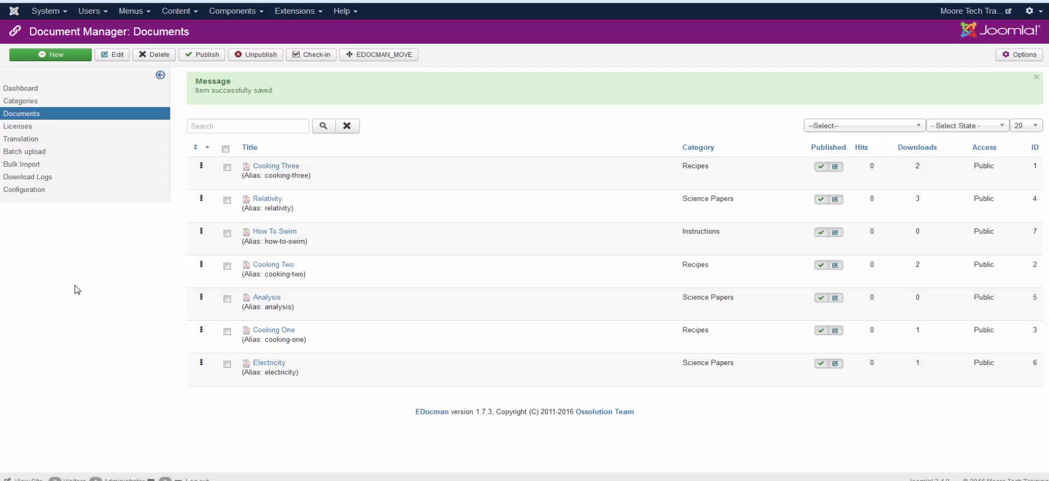
click(13, 155)
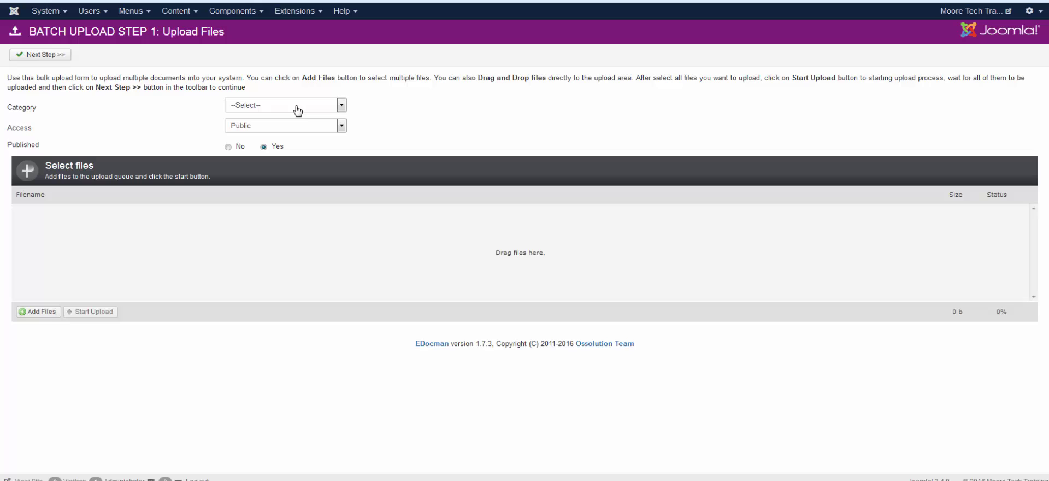
Set the batch category to Instructions, then queue and upload How To Boil Water.pdf and How To Tie Shoes.pdf.
click(298, 109)
click(252, 143)
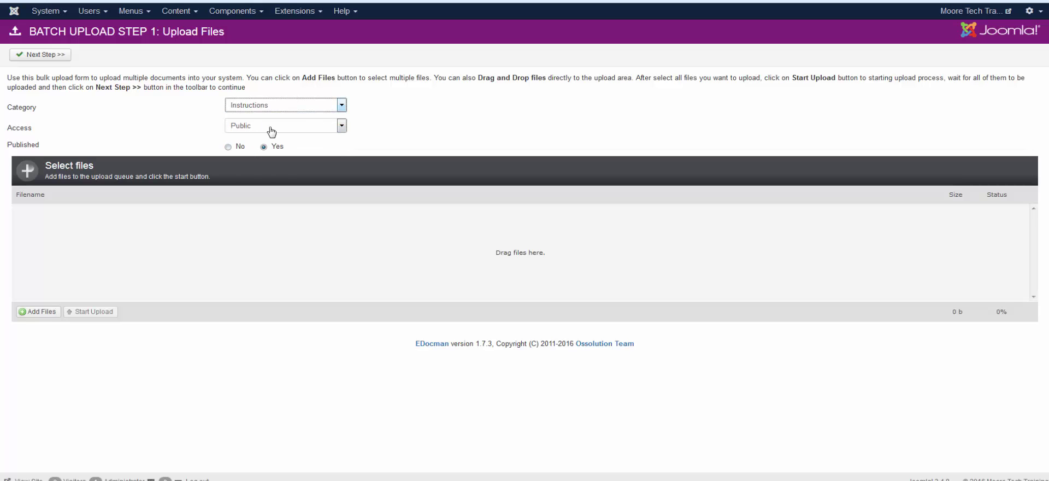
click(42, 312)
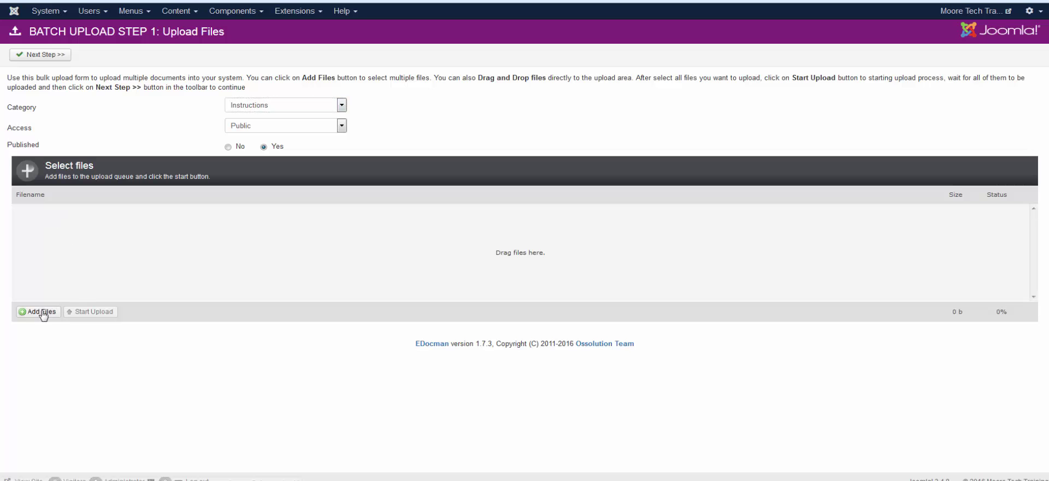
click(343, 195)
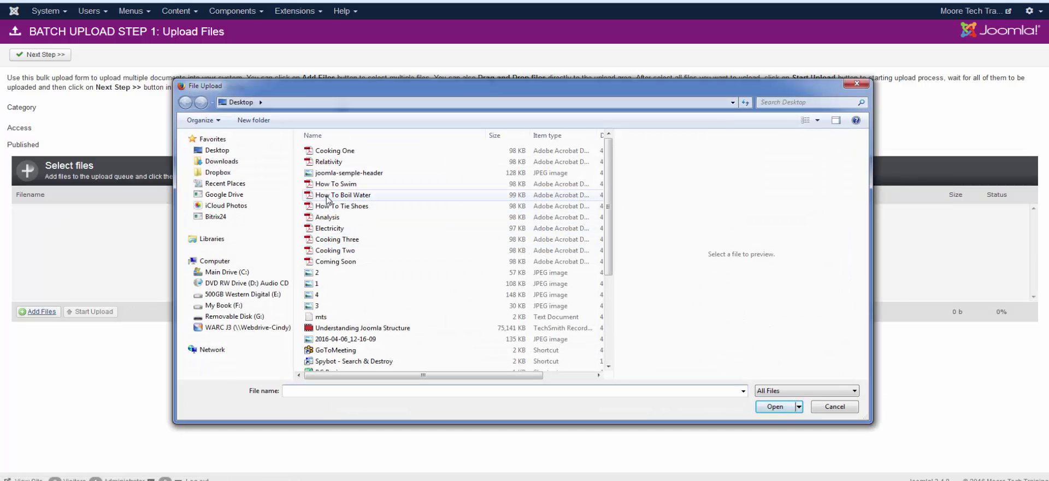
ctrl+click(341, 206)
click(785, 410)
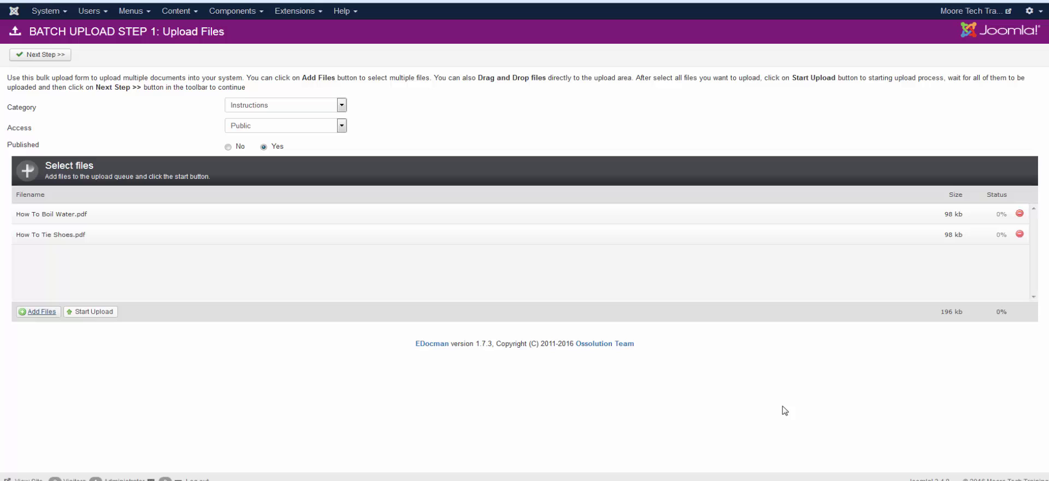
click(108, 311)
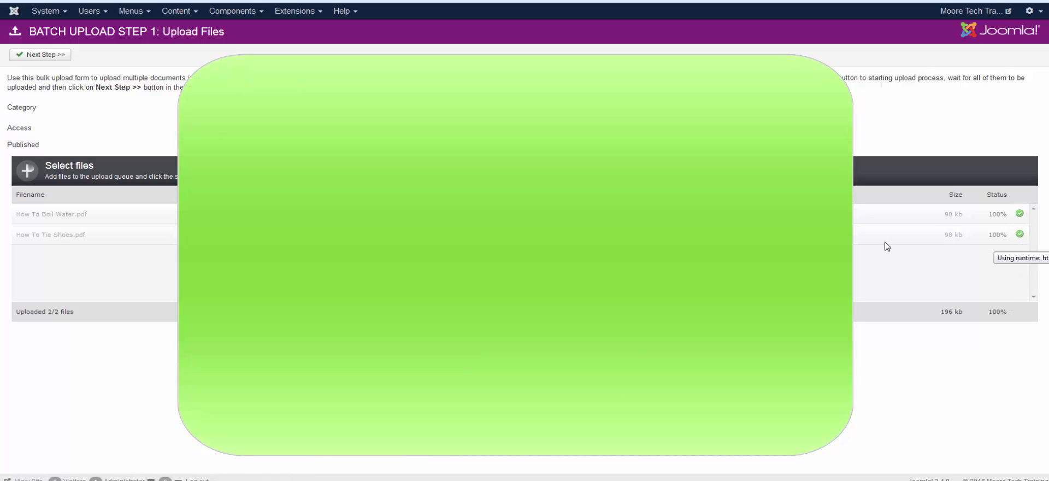
Remove the .pdf ending from the How To Boil Water and How To Tie Shoes titles.
click(41, 56)
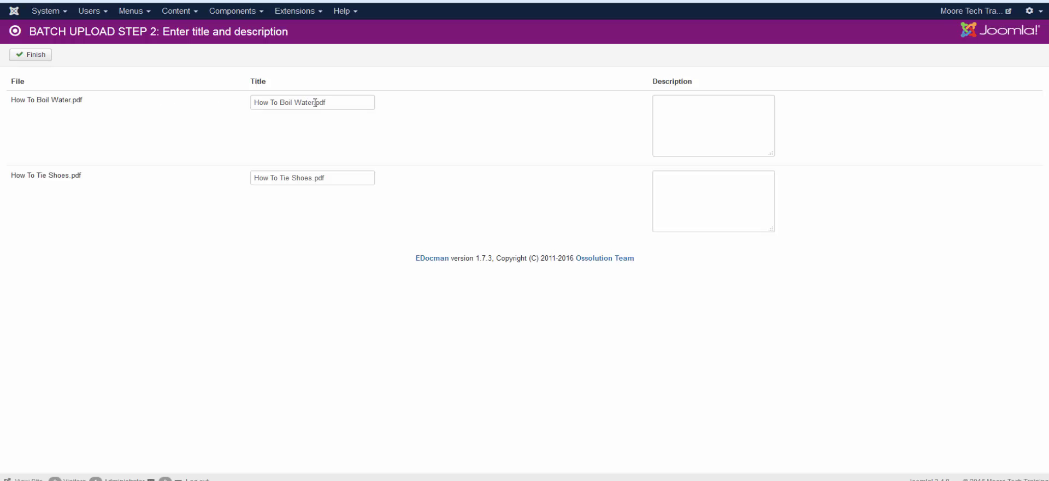
drag(316, 103, 361, 103)
key(BackSpace)
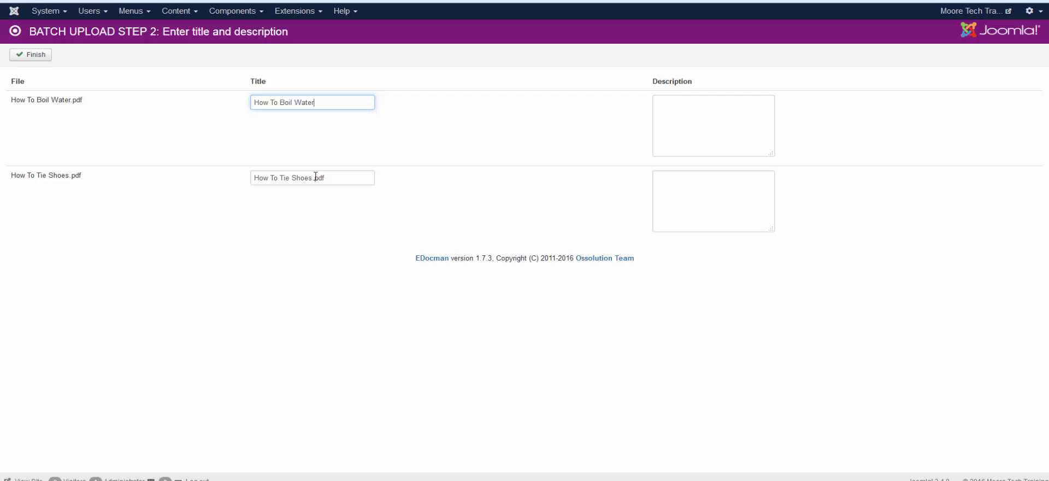
drag(313, 178, 356, 177)
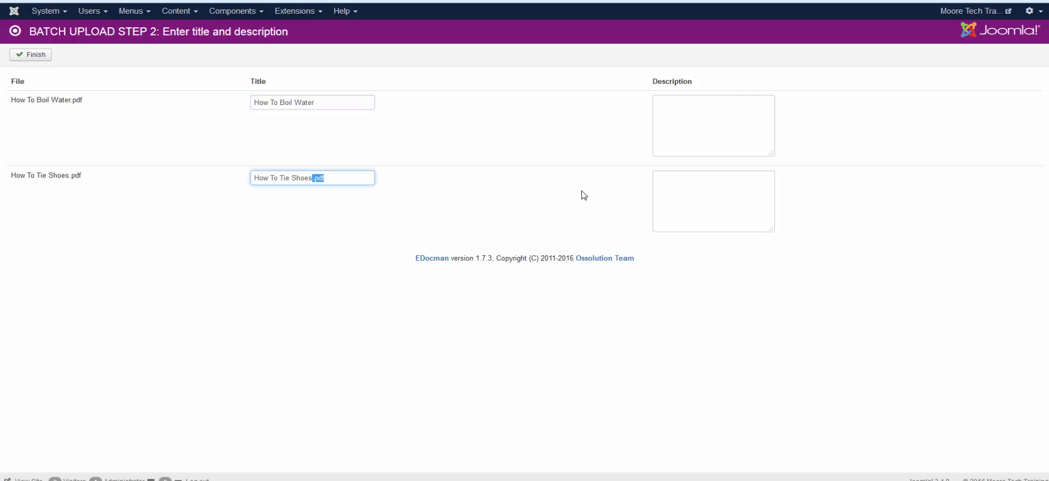
key(BackSpace)
Paste lorem ipsum text into both description boxes and finish the batch.
key(ctrl+v)
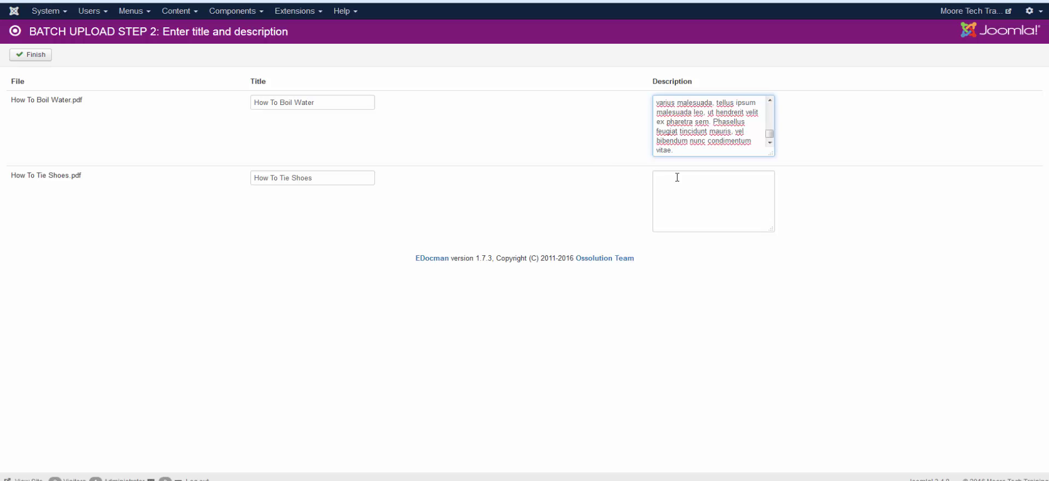
click(677, 175)
key(ctrl+v)
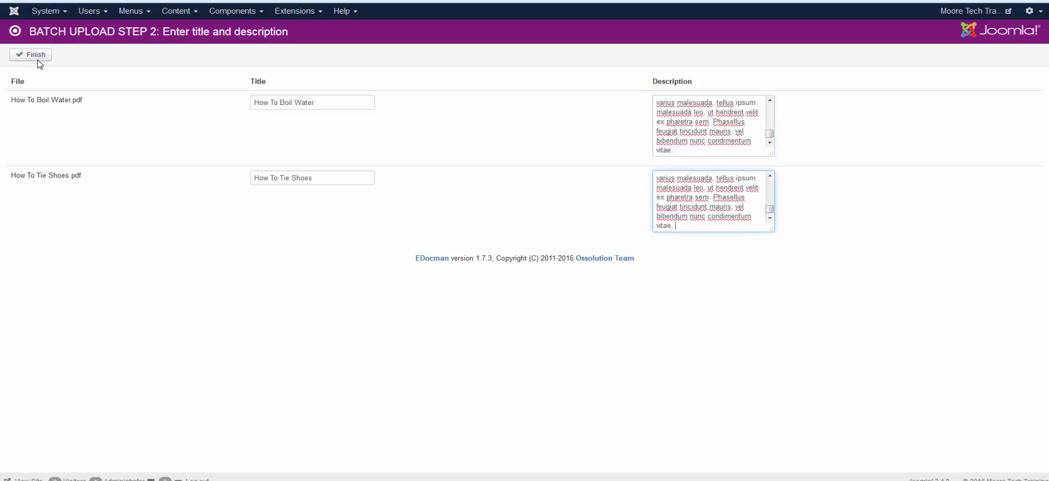
click(33, 55)
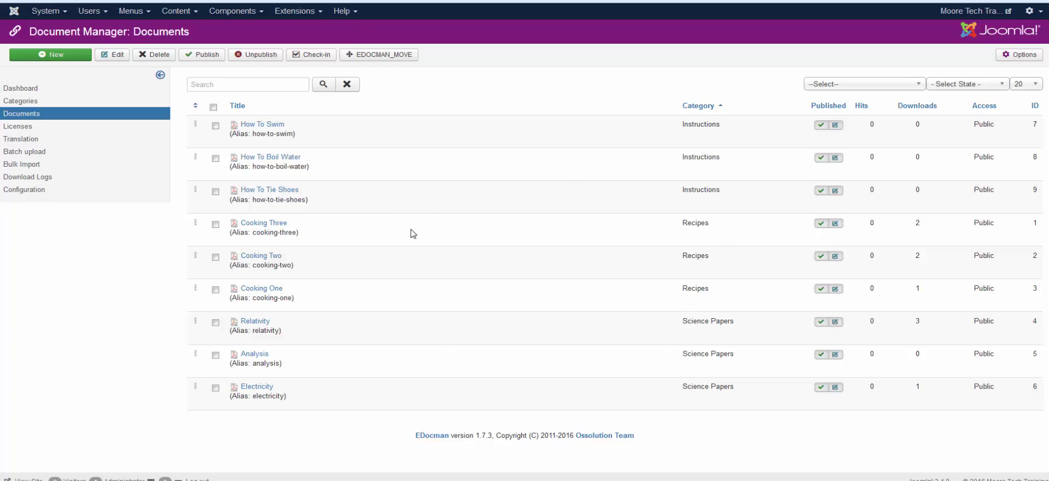
Change the How To Swim document's category to Loose Sheets and save it.
click(264, 127)
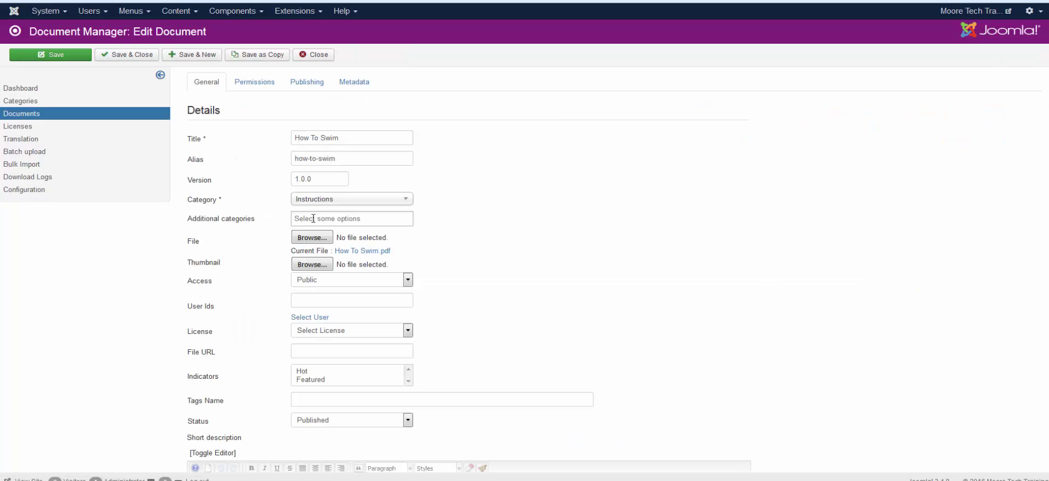
click(302, 202)
click(335, 264)
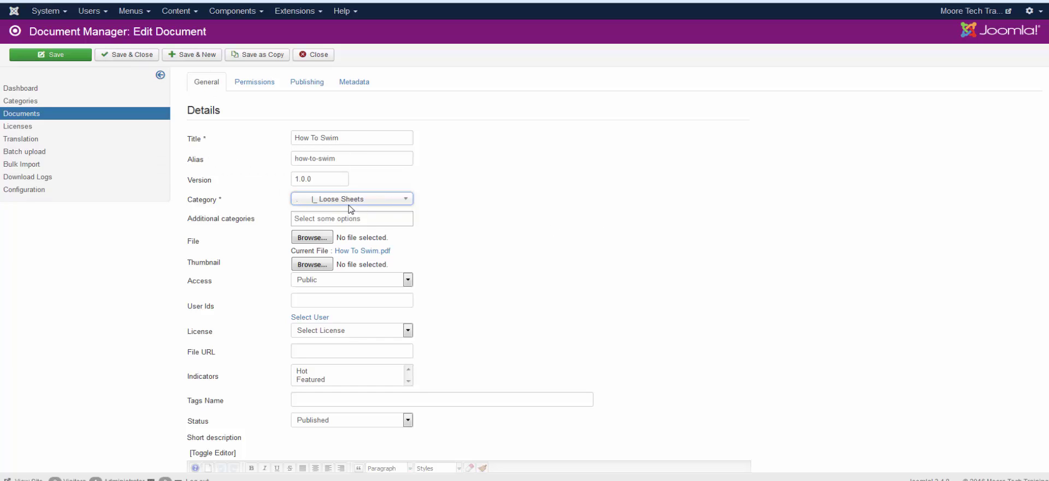
click(121, 55)
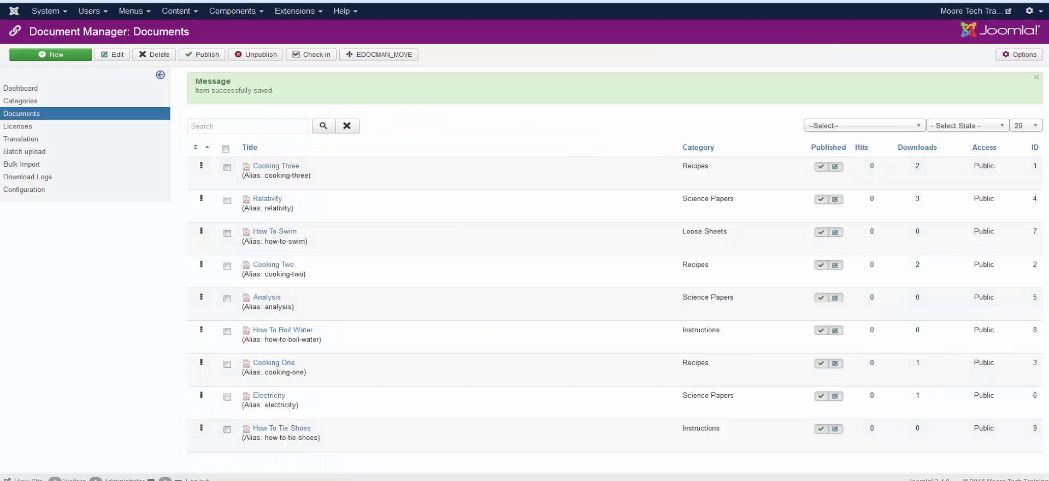
Open the admin Articles list, check the live home page, then return to the Articles tab.
click(186, 15)
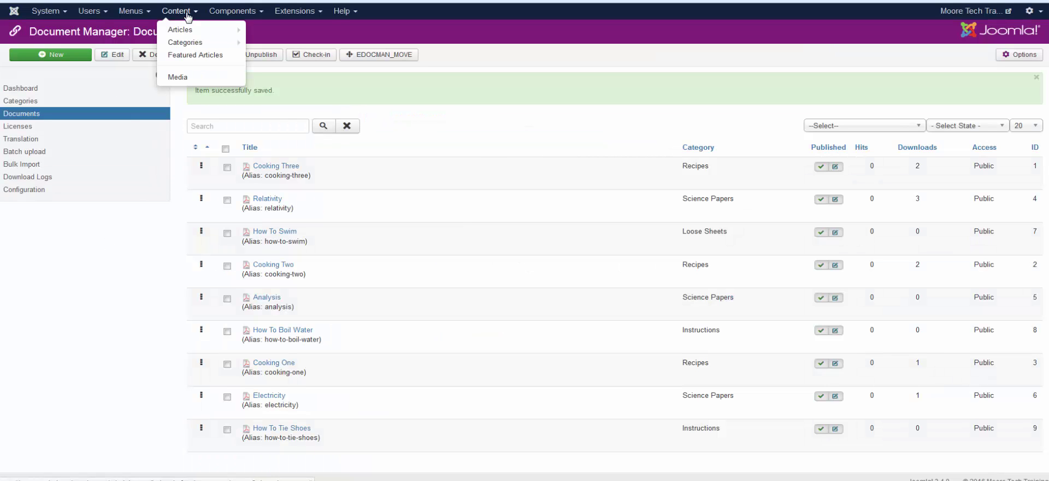
click(181, 31)
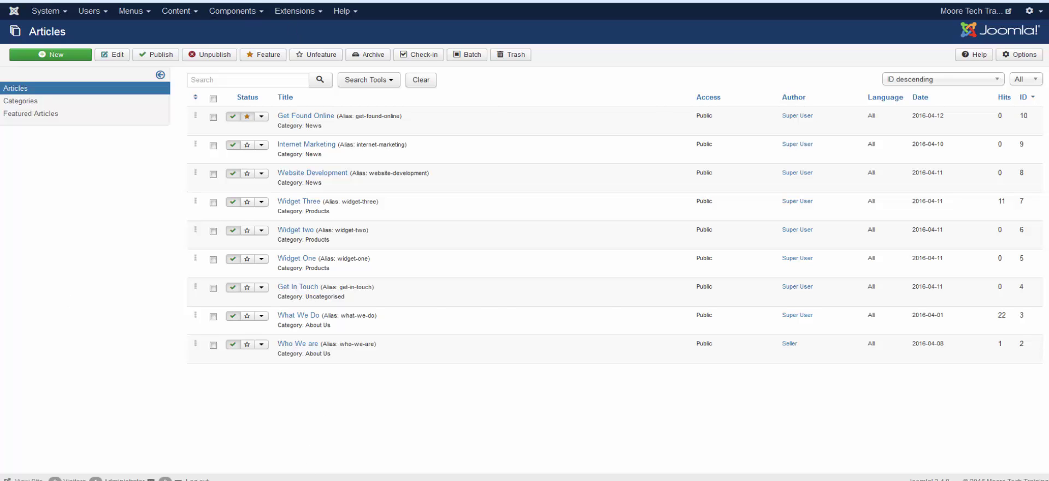
click(263, 1)
click(281, 70)
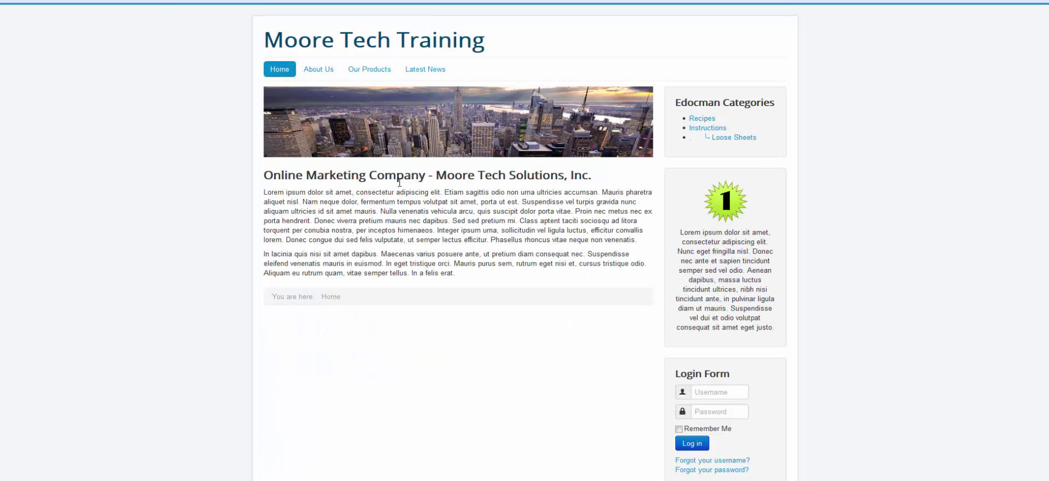
key(ctrl+Tab)
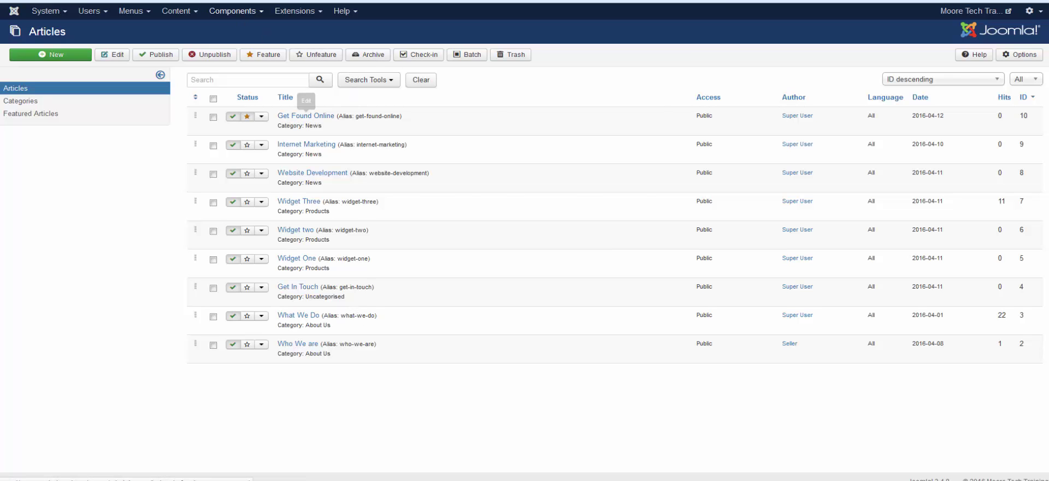
key(ctrl+Tab)
key(ctrl+Tab)
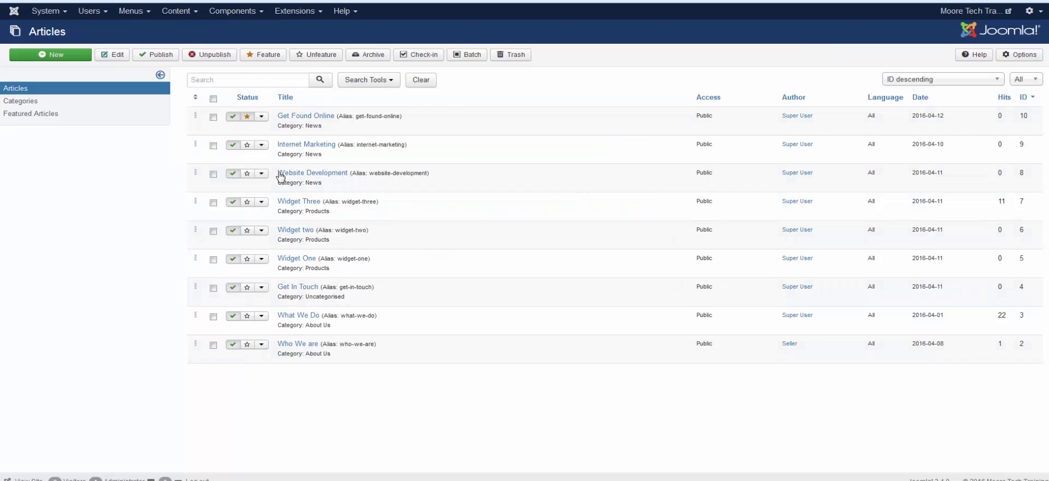
Append {edocmancategory 13} after Get Found Online's last paragraph in the visual editor and save.
click(317, 116)
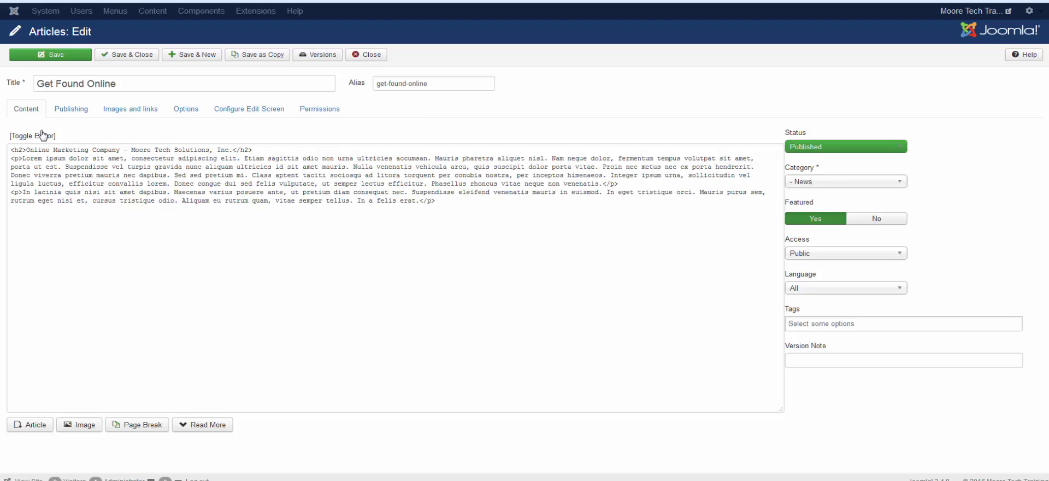
click(42, 135)
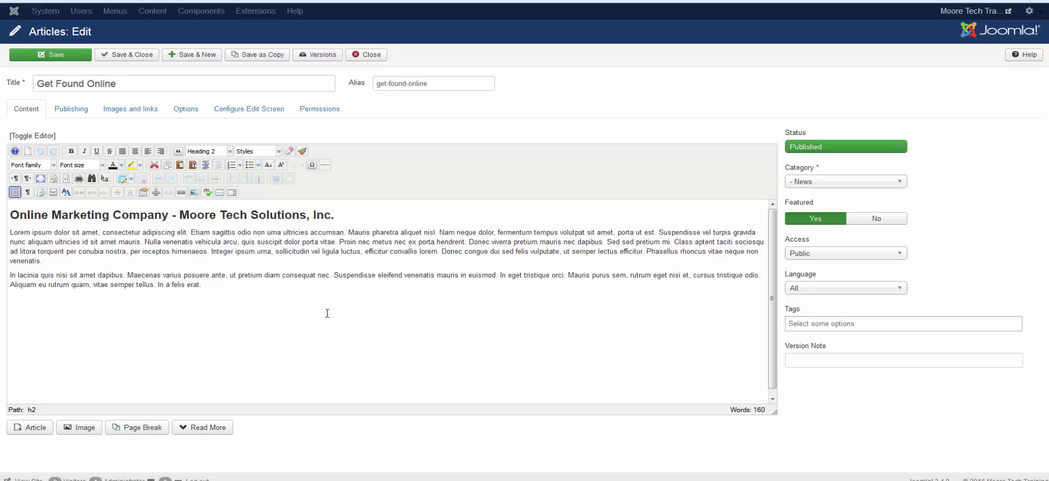
click(237, 291)
text({edocmancategory 13})
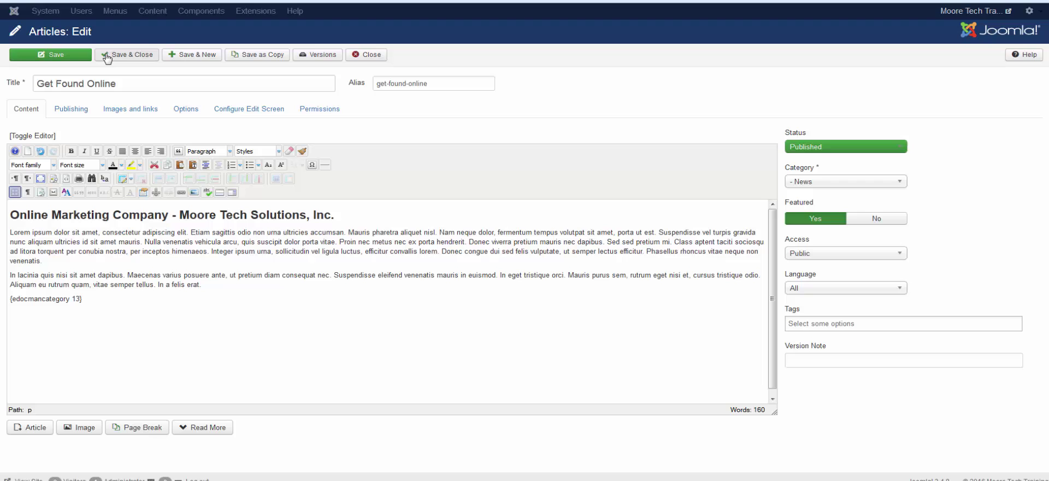
click(106, 56)
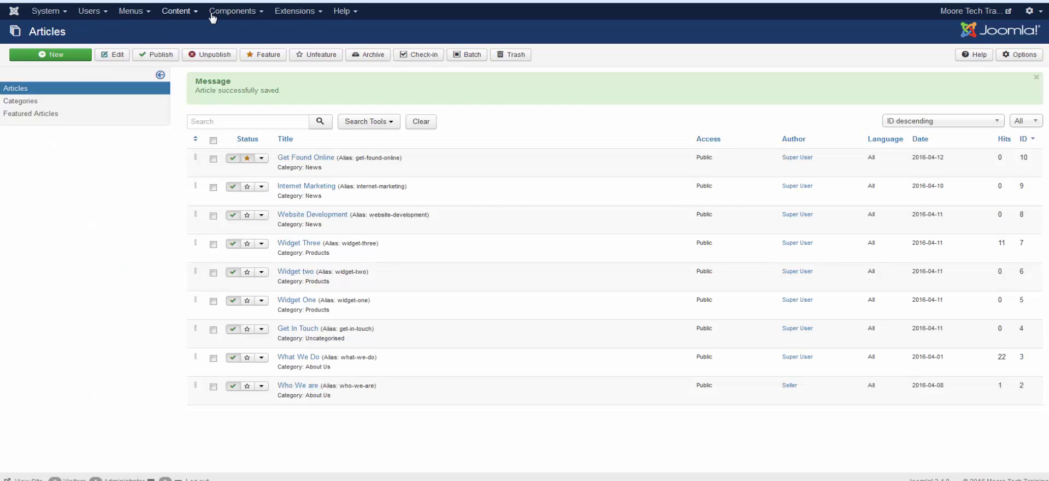
Look up the Recipes category's ID 1 in the EDocman Categories list.
click(212, 16)
mouse_move(266, 72)
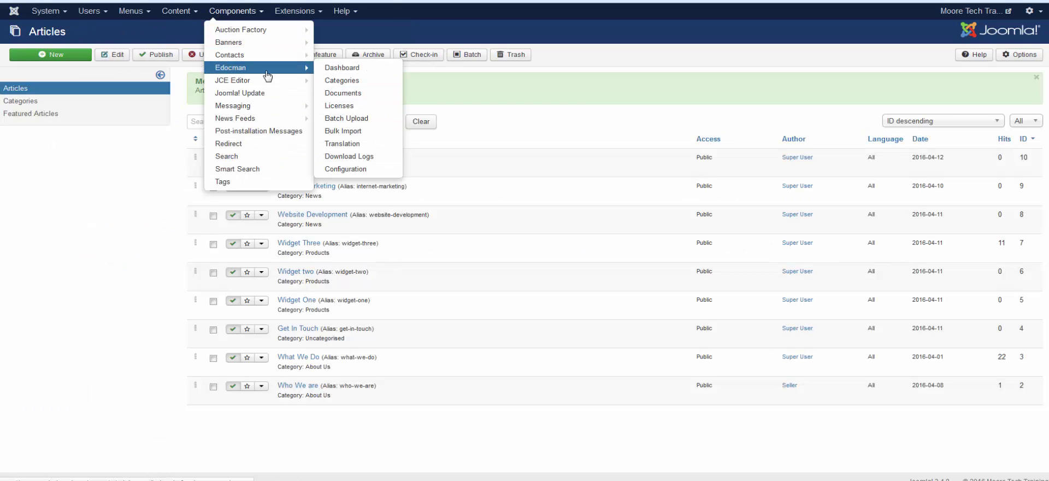
click(342, 81)
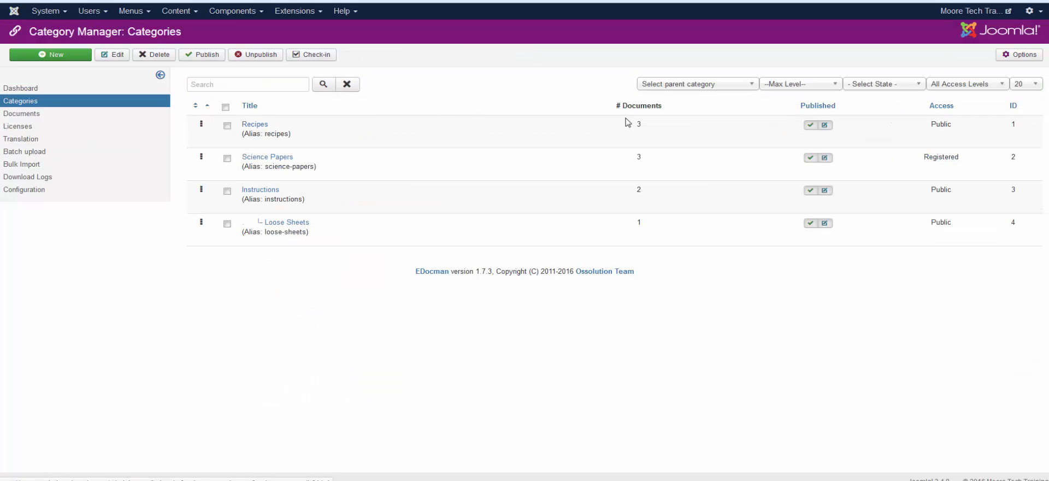
double_click(1013, 124)
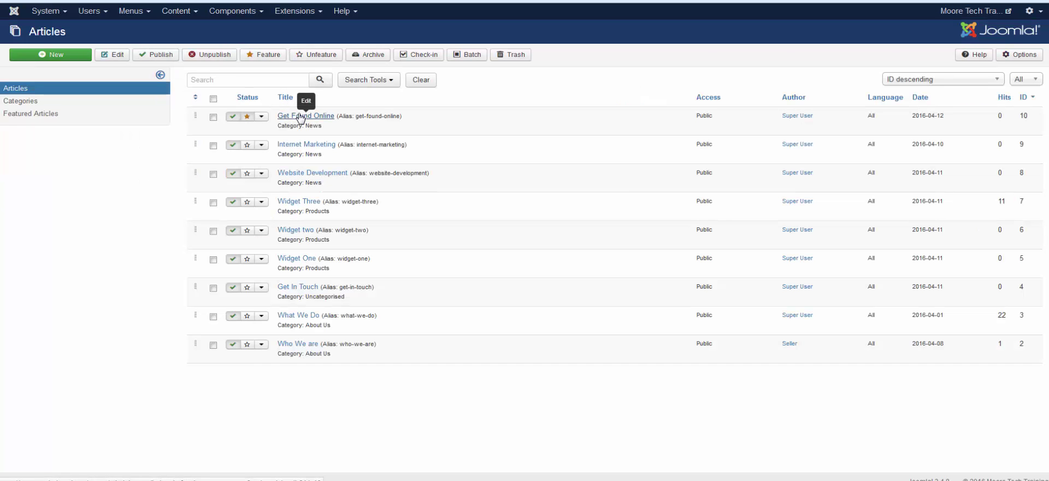
Change Get Found Online's tag from {edocmancategory 13} to {edocmancategory 1} and save.
click(300, 117)
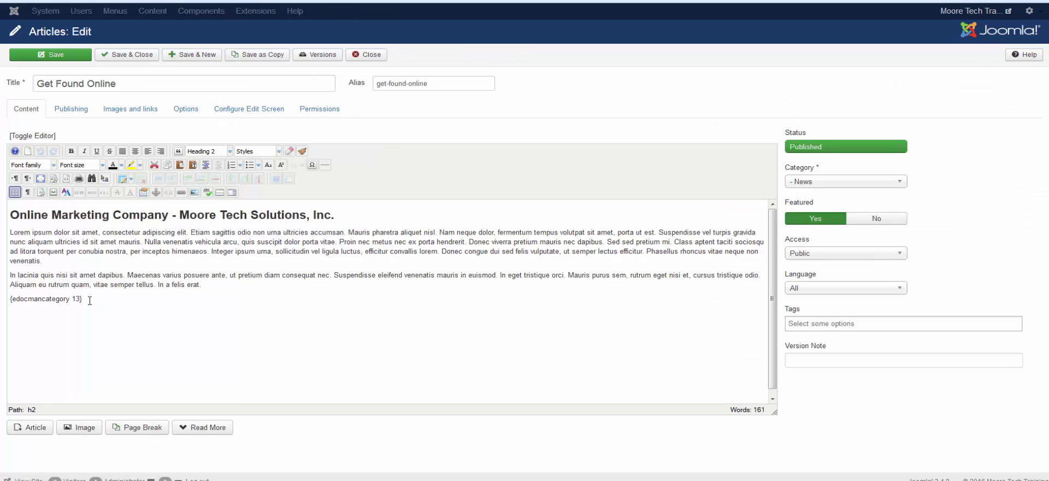
click(80, 297)
key(BackSpace)
click(121, 60)
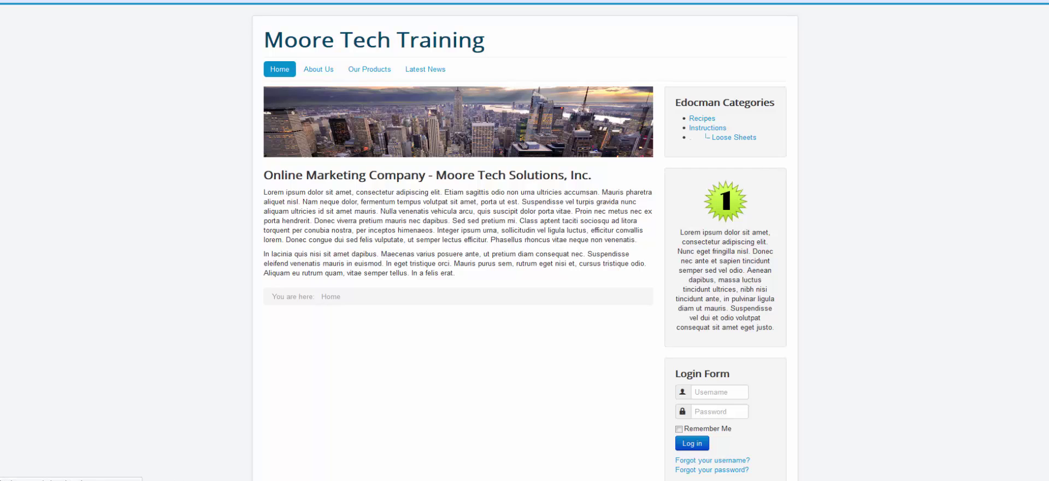
Review the embedded Recipes documents on the home page, then return to the admin Articles tab.
scroll(936, 225, down, 3)
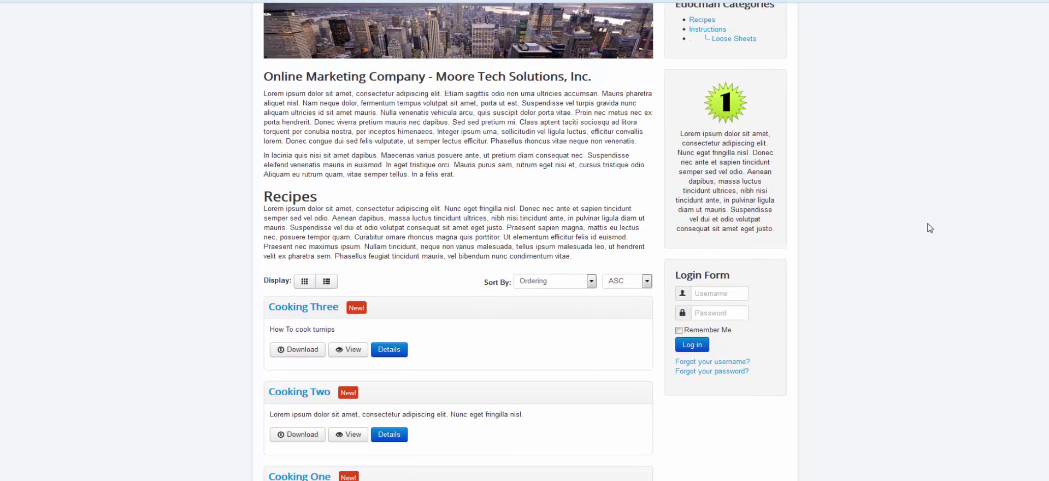
scroll(463, 277, down, 2)
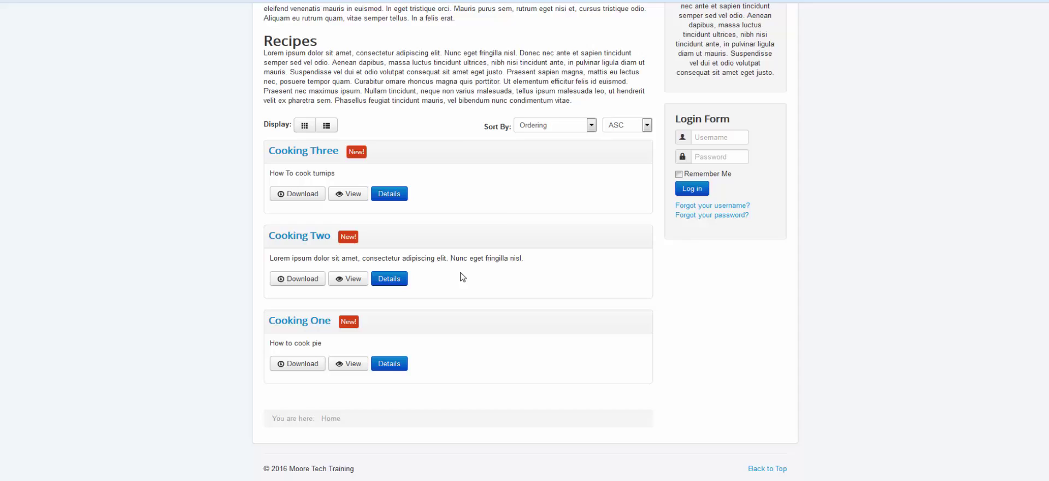
scroll(463, 277, up, 5)
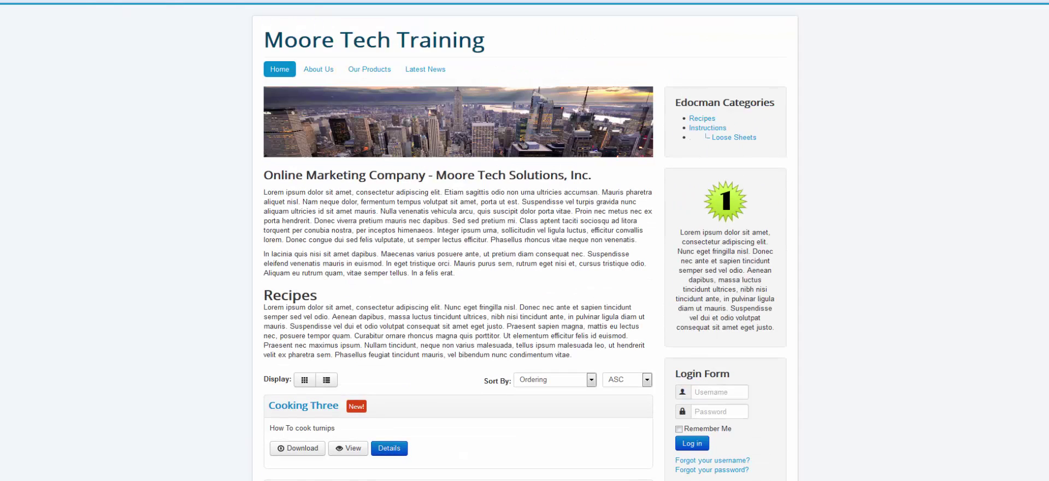
key(ctrl+Tab)
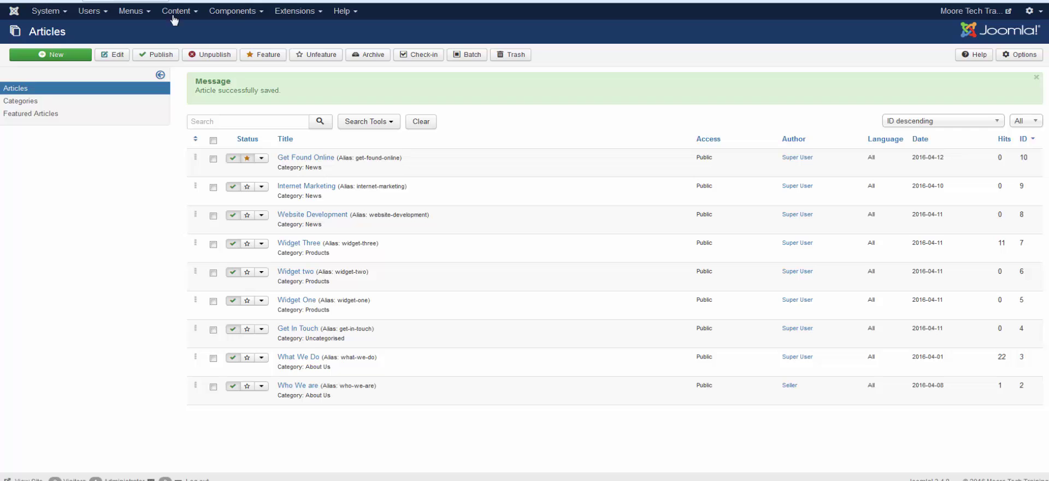
Copy the ID 9 of How To Tie Shoes from the EDocman Documents list.
click(239, 12)
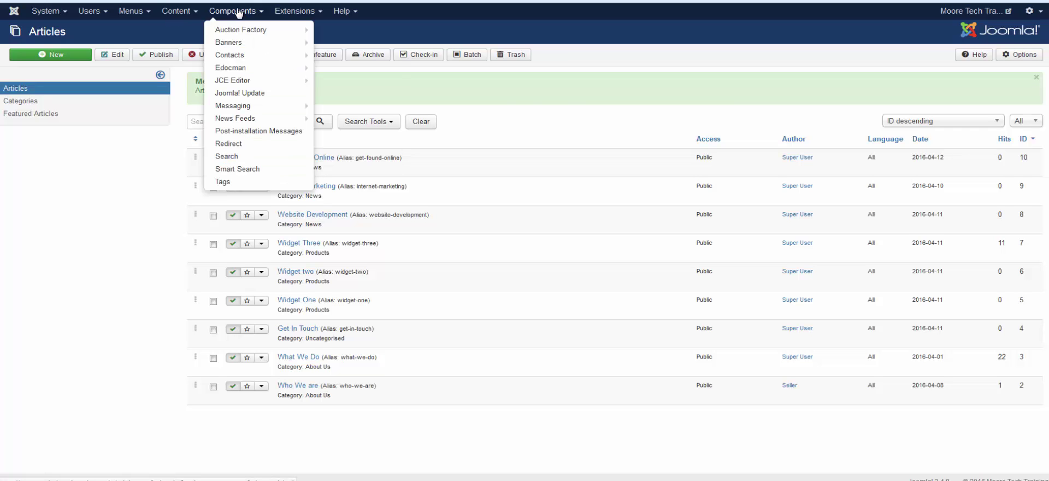
click(238, 68)
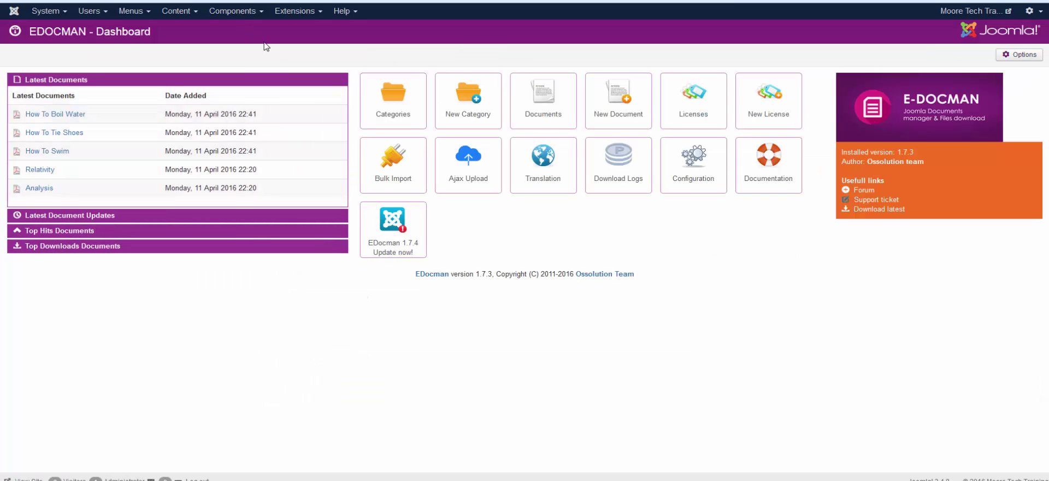
click(540, 116)
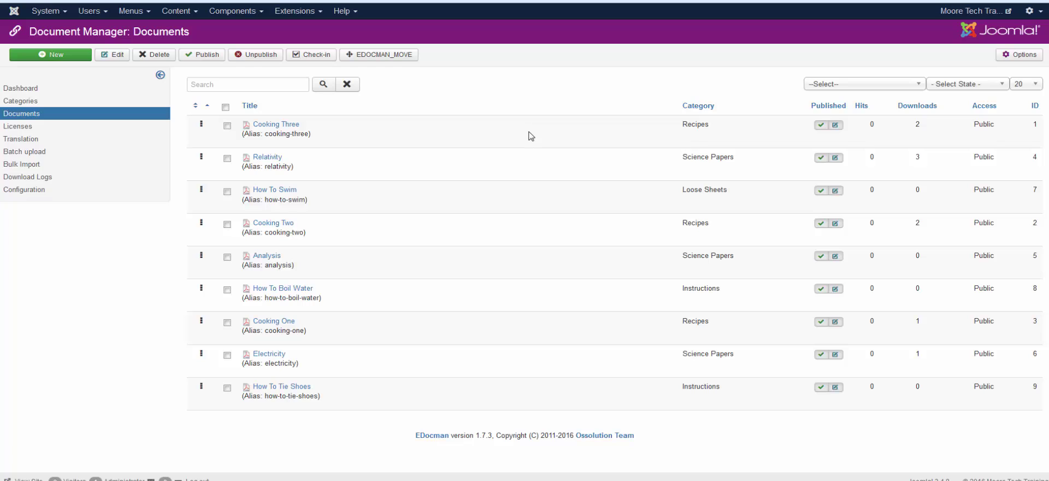
double_click(1036, 387)
right_click(1036, 387)
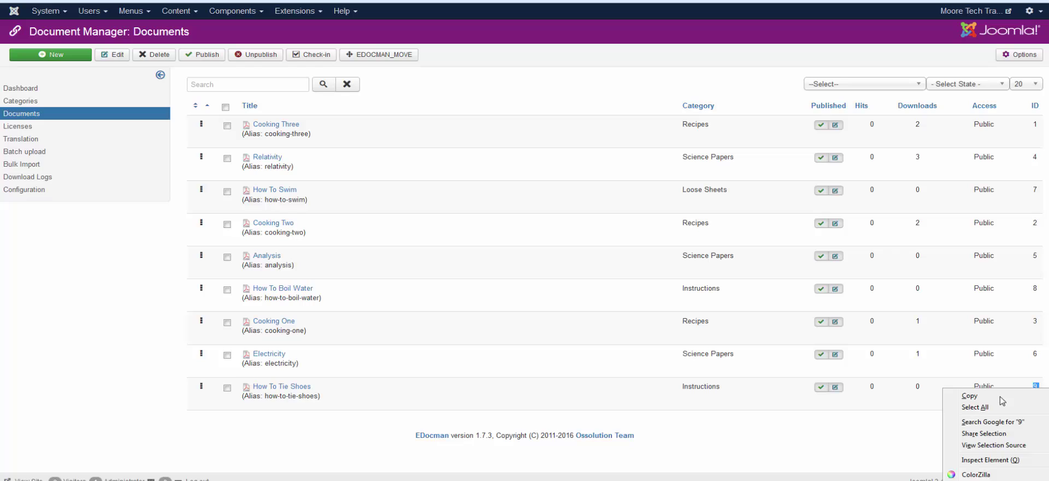
click(1001, 396)
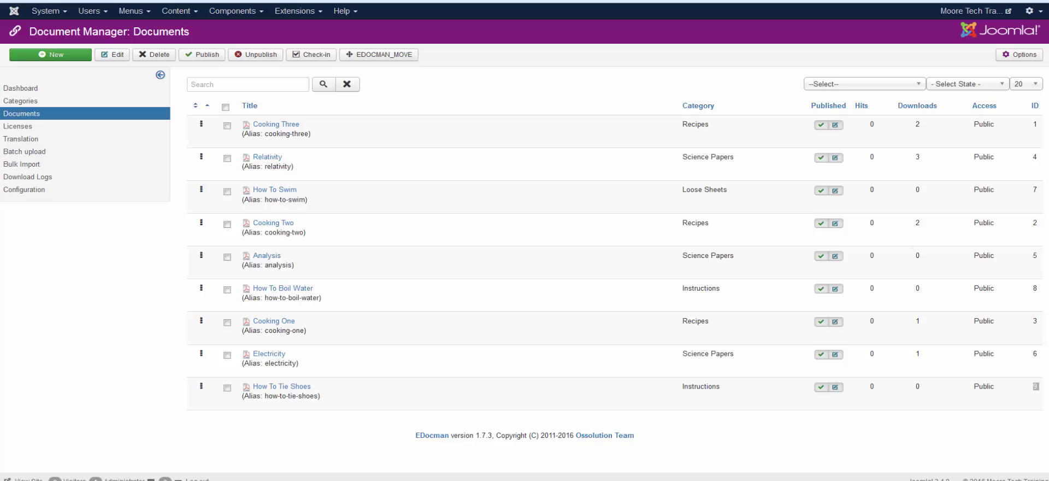
Replace Get Found Online's {edocmancategory 1} tag with {edocmanlink 9}, then test the home page Download button.
click(176, 10)
click(177, 31)
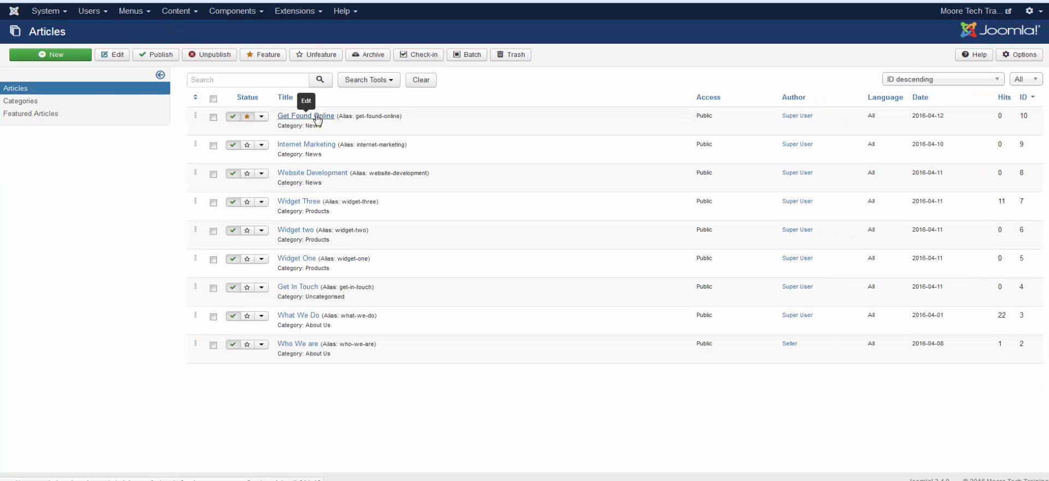
click(318, 116)
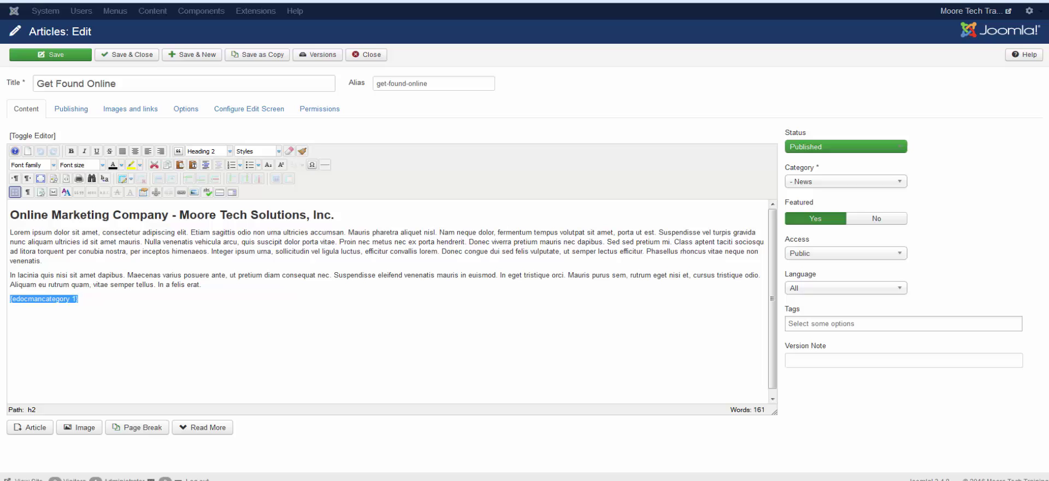
triple_click(81, 299)
key(ctrl+v)
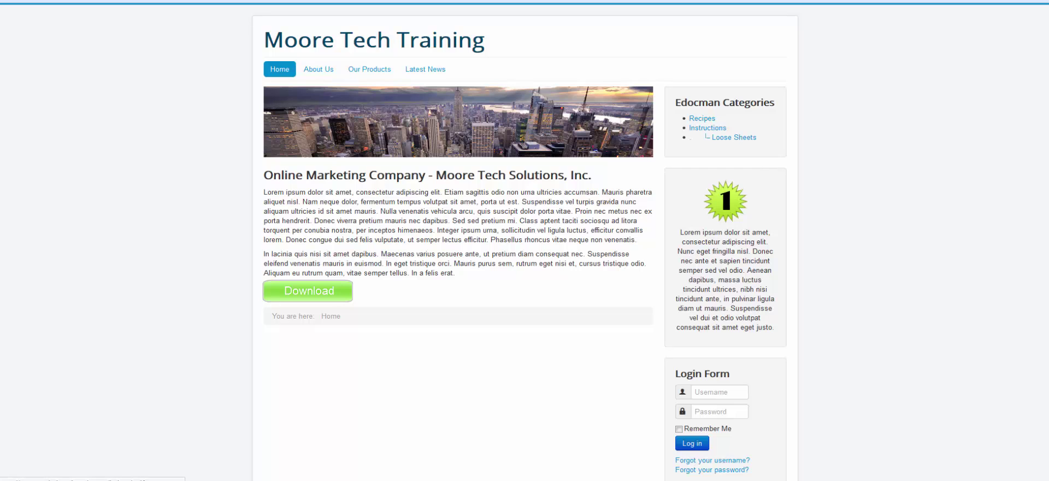
click(334, 290)
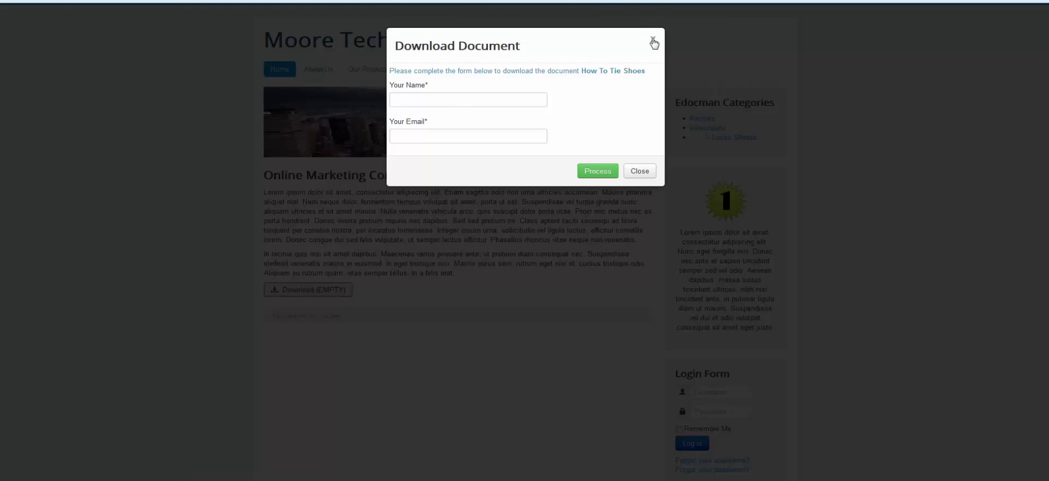
click(653, 41)
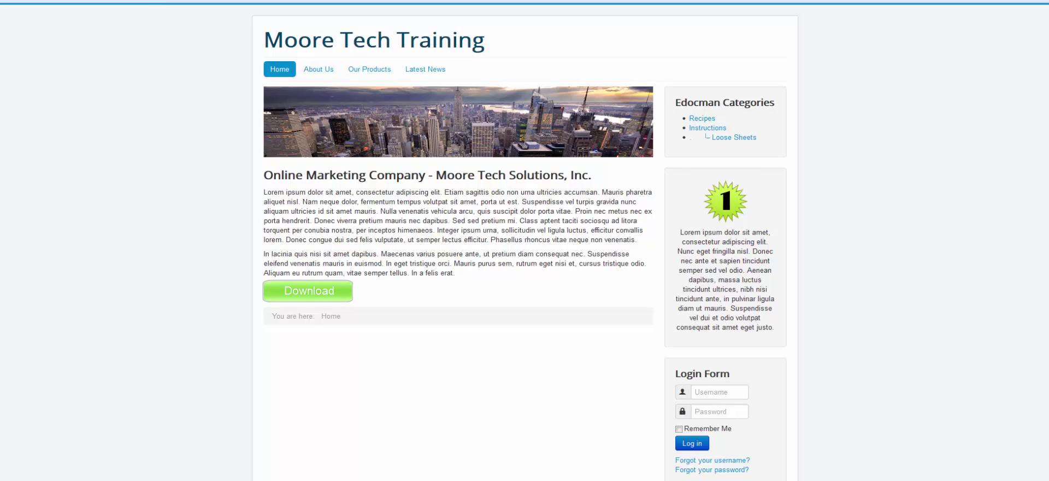